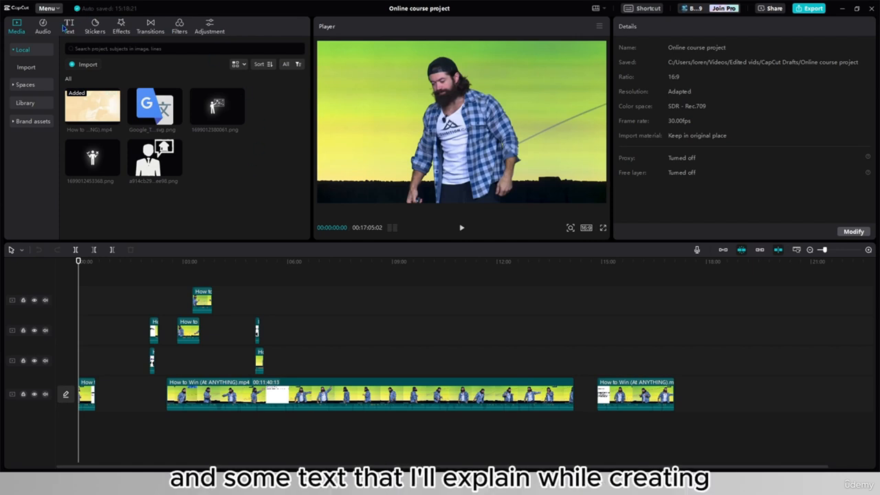
Play the project from the start in full-screen preview
click(603, 228)
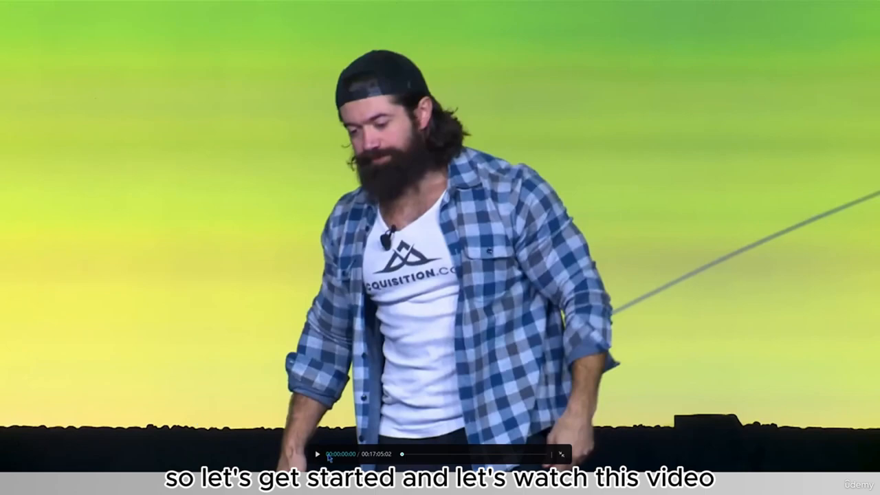
click(317, 454)
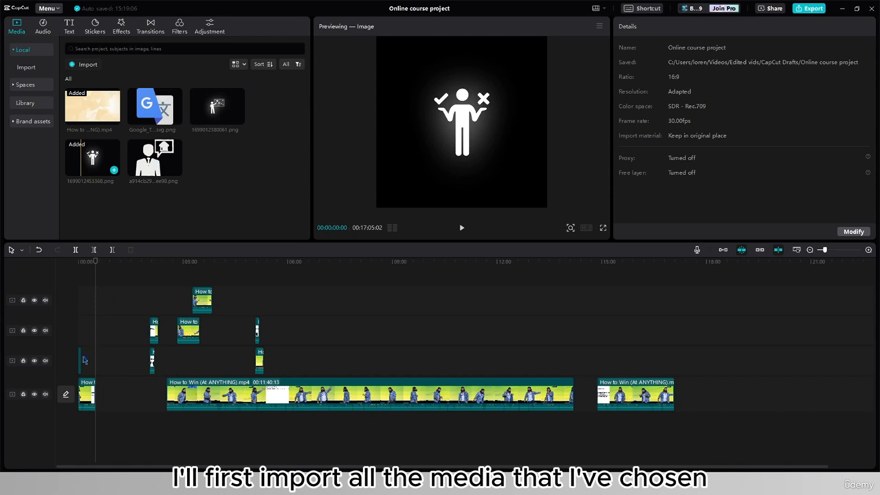
Place the glowing check-and-cross icon image on an overlay track and extract the audio from the first main-track clip
click(87, 369)
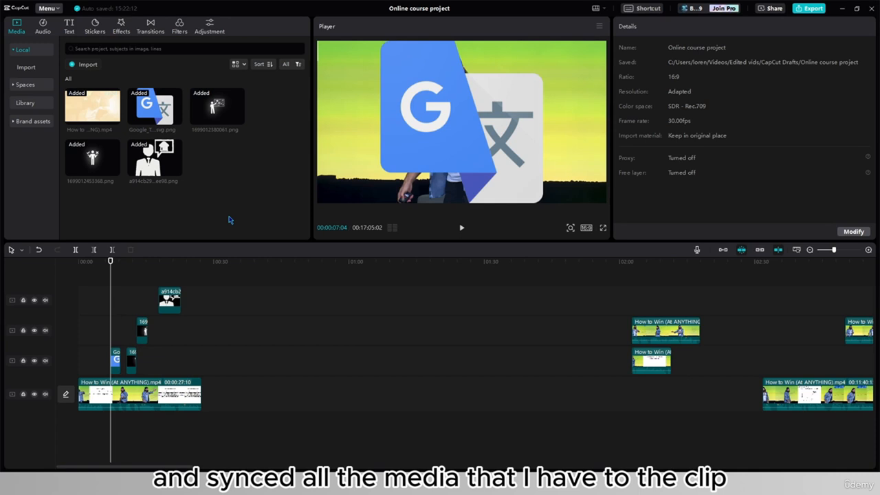
click(140, 404)
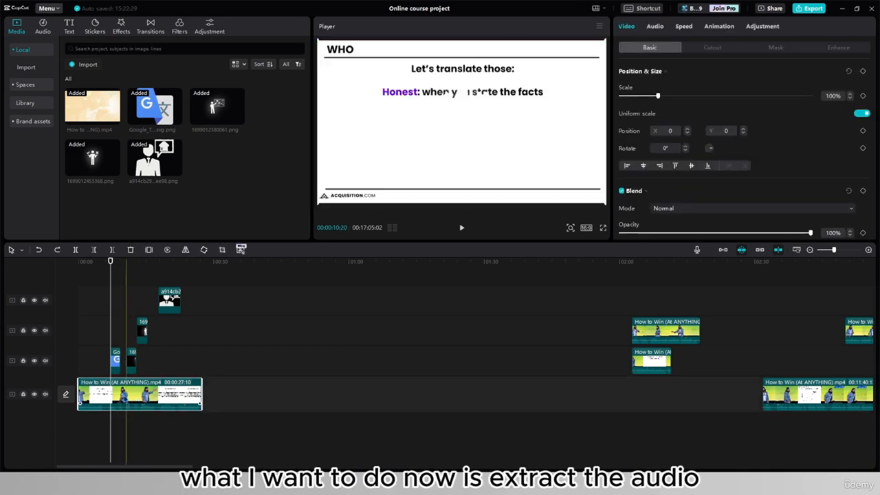
right_click(126, 397)
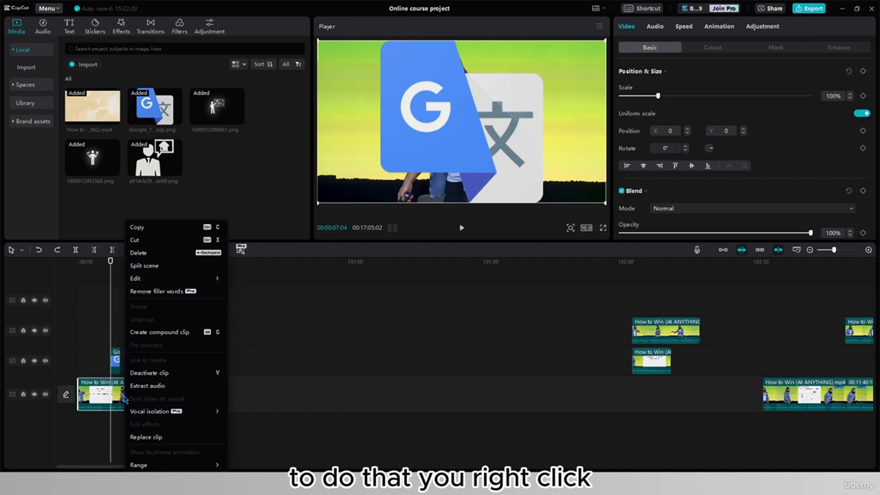
click(161, 391)
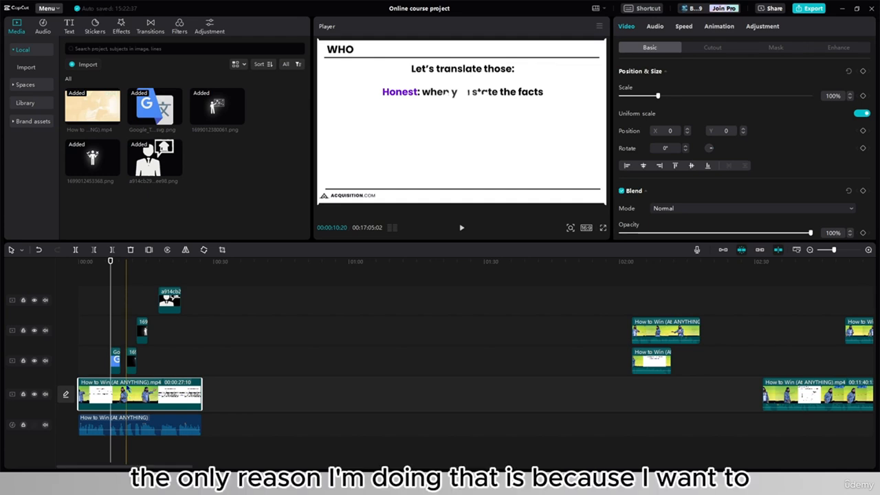
Split the first main-track clip around the overlay icon images and play back the section
key(ctrl+b)
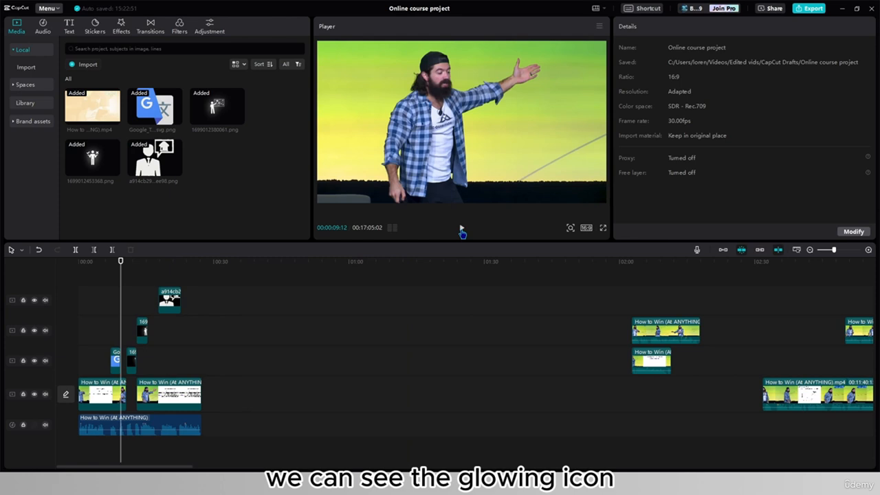
click(462, 230)
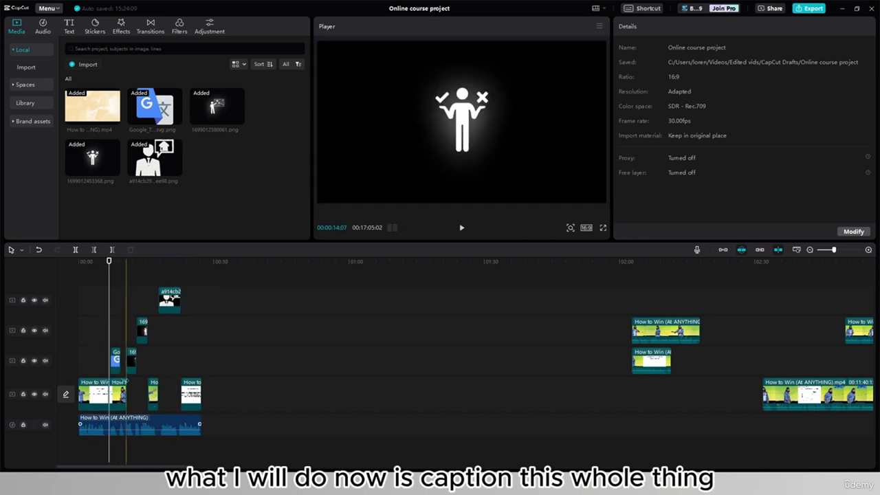
Deactivate all the remaining video clips across the tracks after the opening section
drag(571, 282, 878, 422)
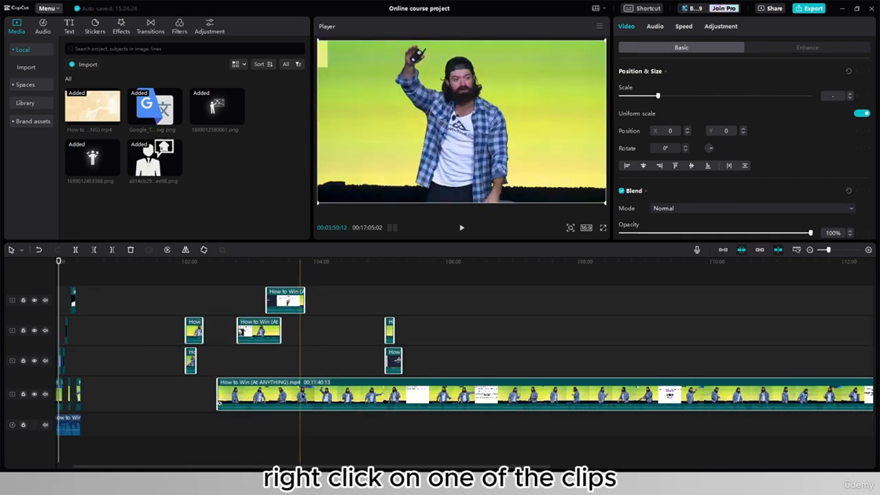
right_click(311, 397)
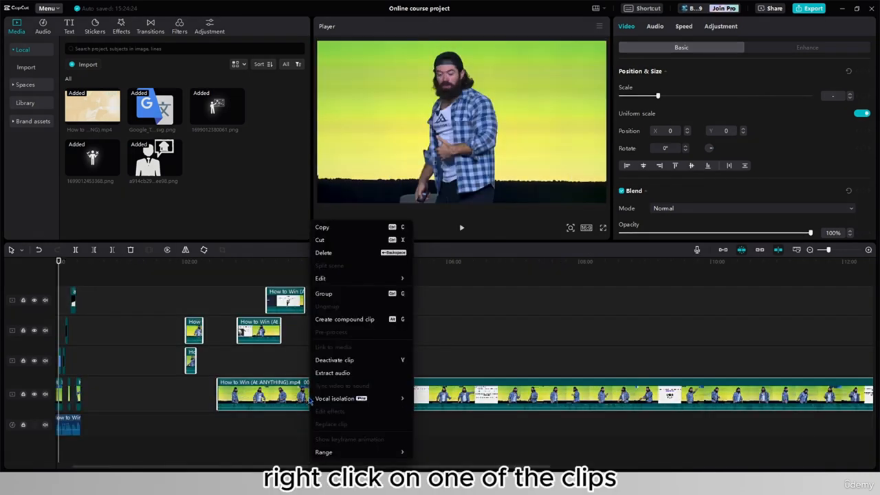
click(334, 360)
key(v)
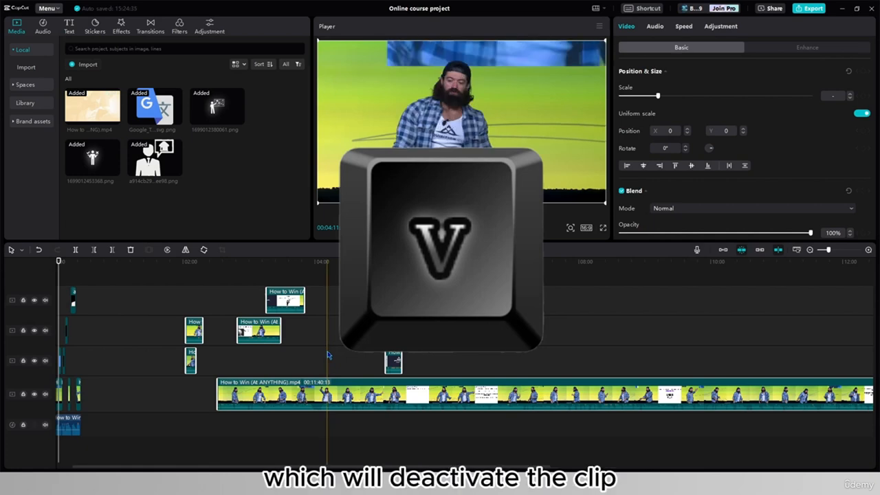
key(v)
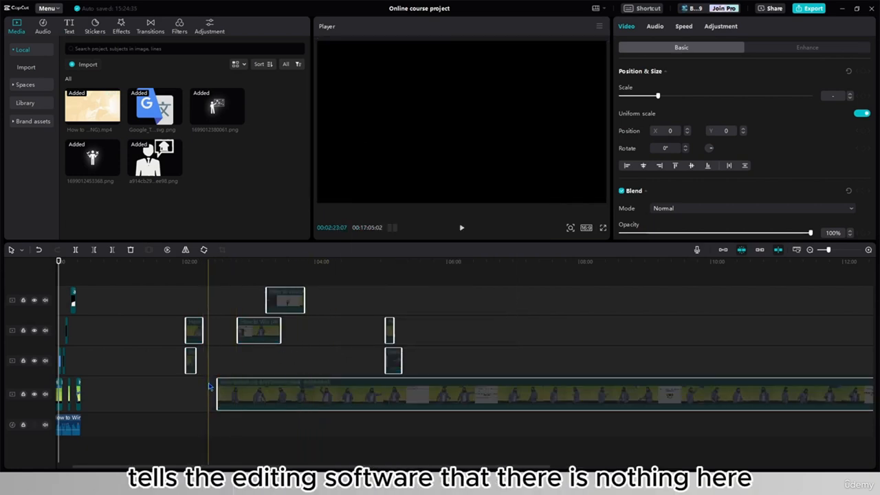
click(154, 359)
scroll(153, 360, up, 5)
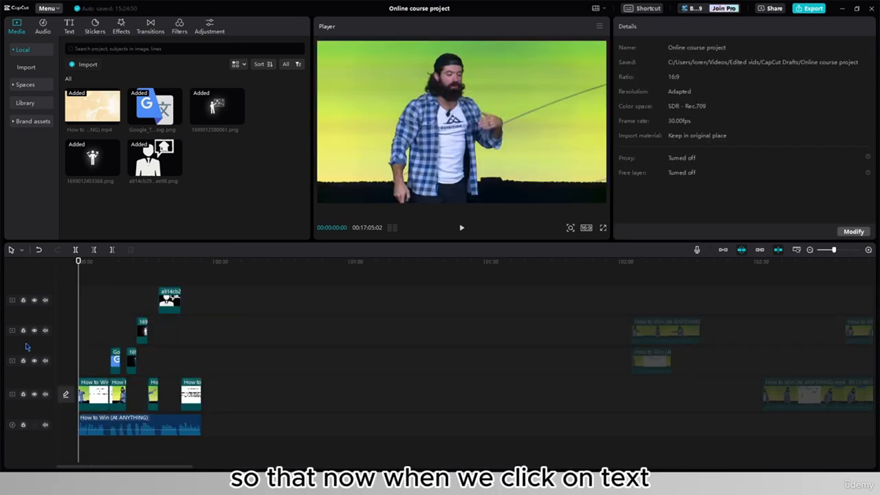
Generate English auto captions for the active section and set all caption text to uppercase
click(69, 26)
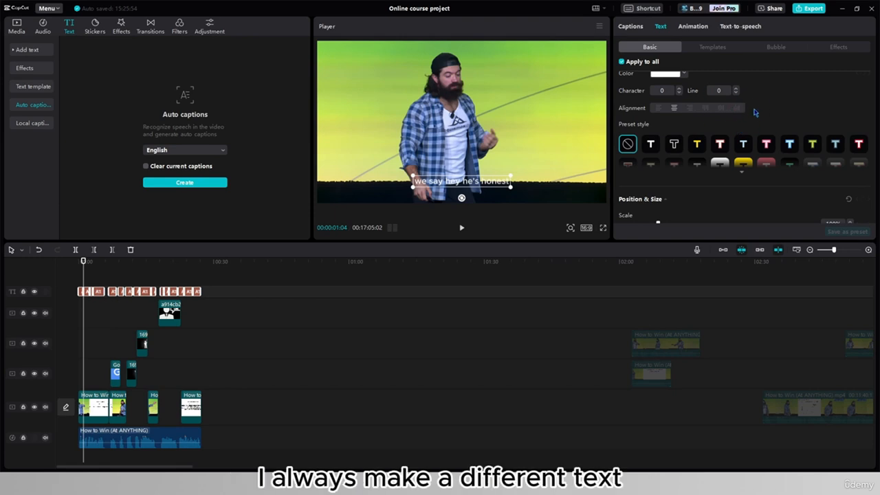
scroll(754, 112, up, 2)
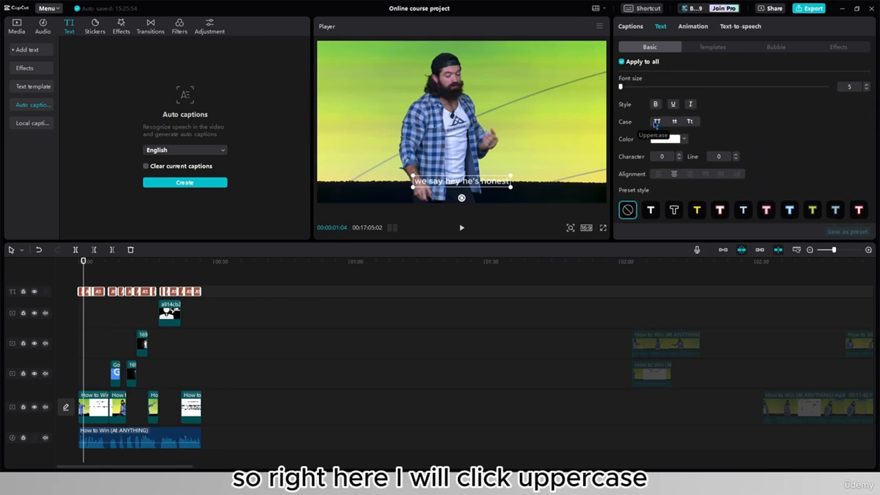
click(658, 122)
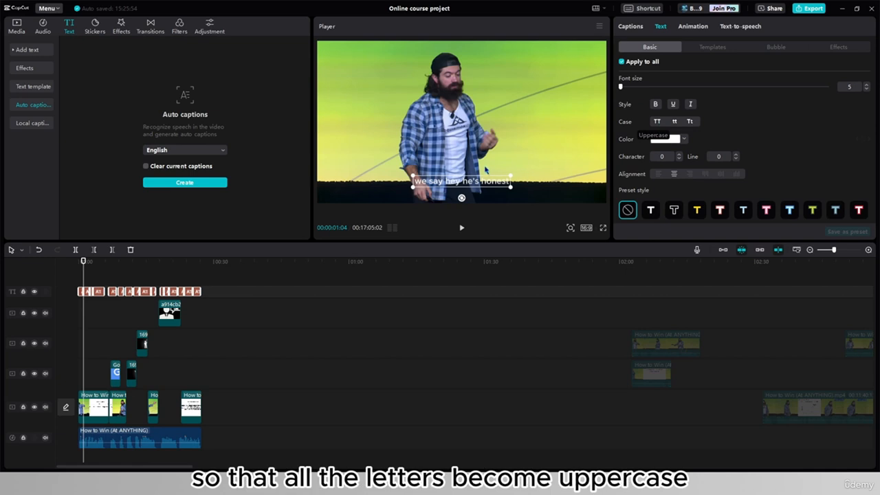
Add a black stroke with thickness 55 to all captions and enlarge the caption text in the preview
scroll(623, 141, down, 10)
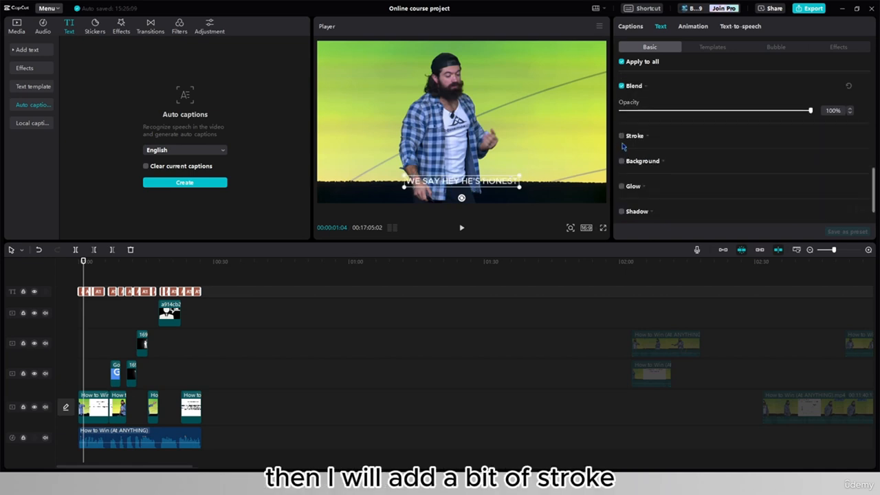
click(621, 135)
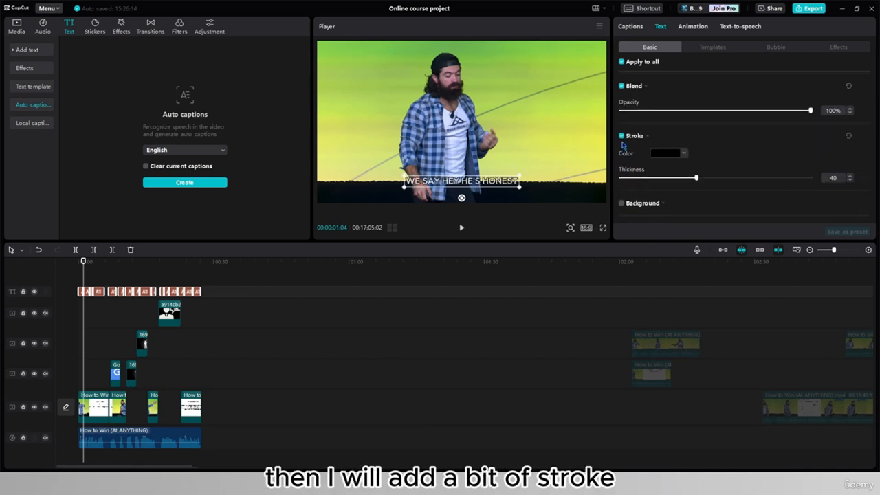
drag(685, 184, 725, 177)
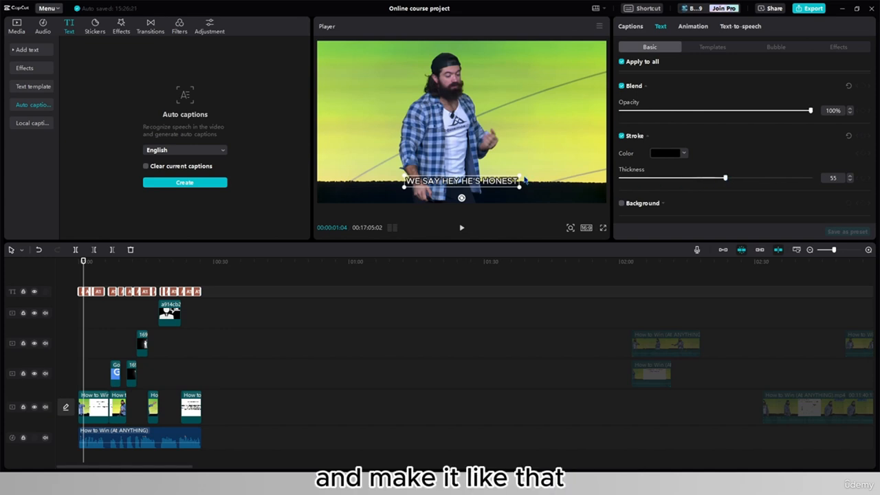
drag(521, 186, 544, 168)
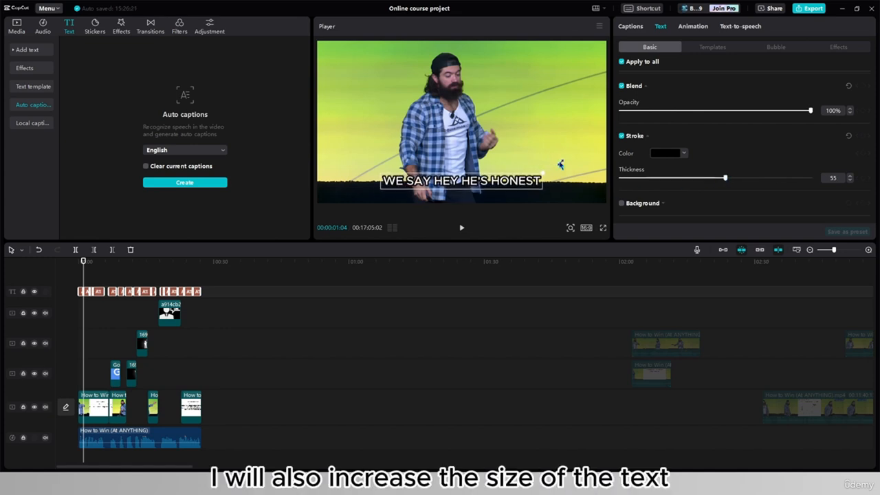
Try a white background behind all the captions
scroll(647, 181, down, 2)
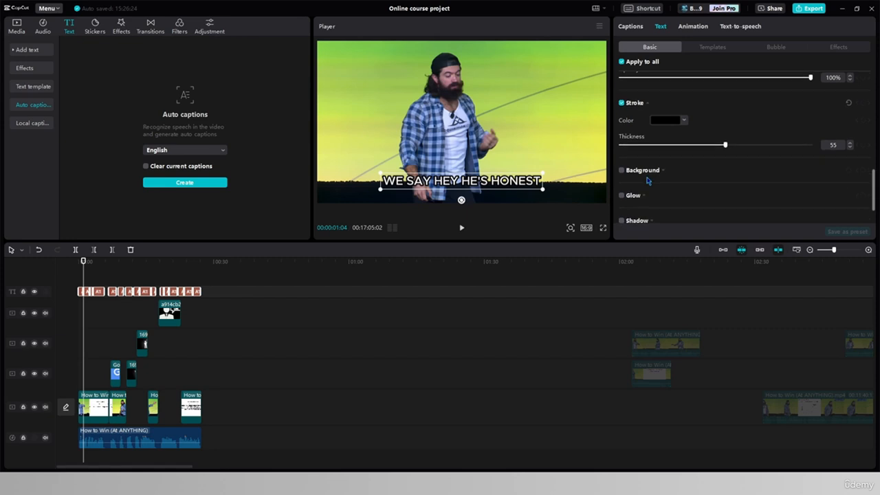
click(622, 172)
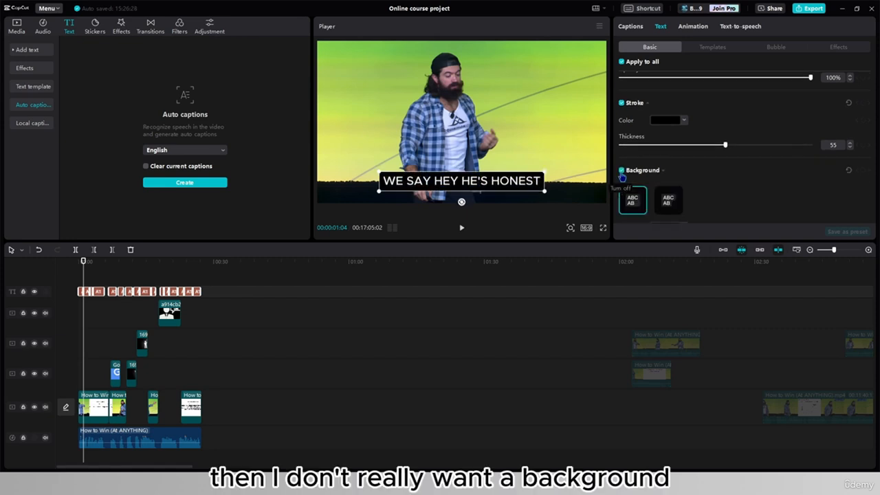
scroll(653, 169, down, 3)
click(656, 158)
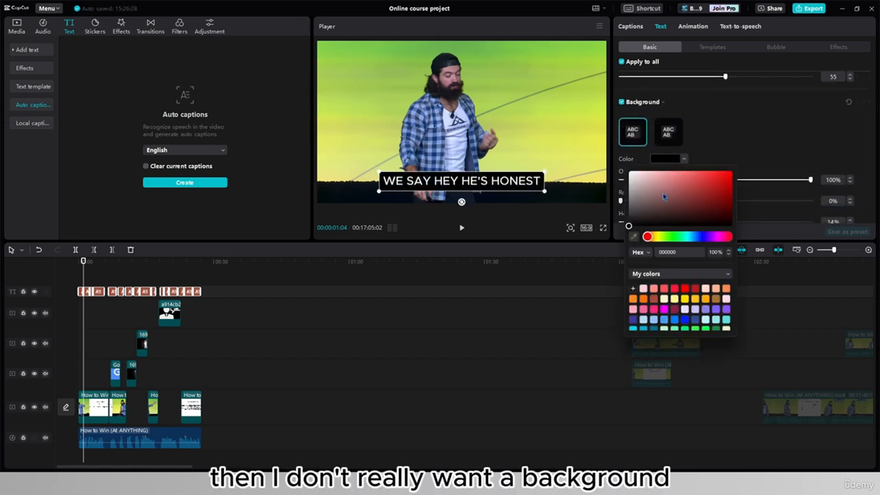
drag(664, 193, 625, 163)
click(734, 146)
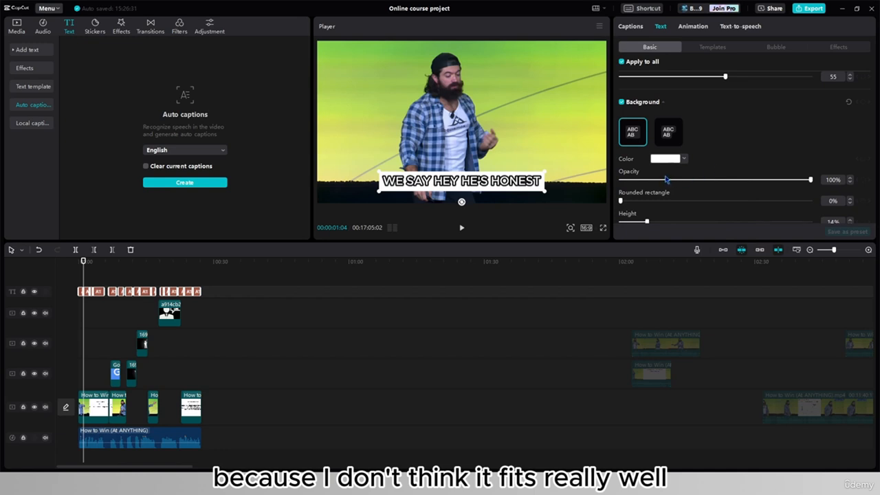
click(621, 102)
Give all the captions a white glow with intensity 21 and range 22
scroll(657, 179, down, 2)
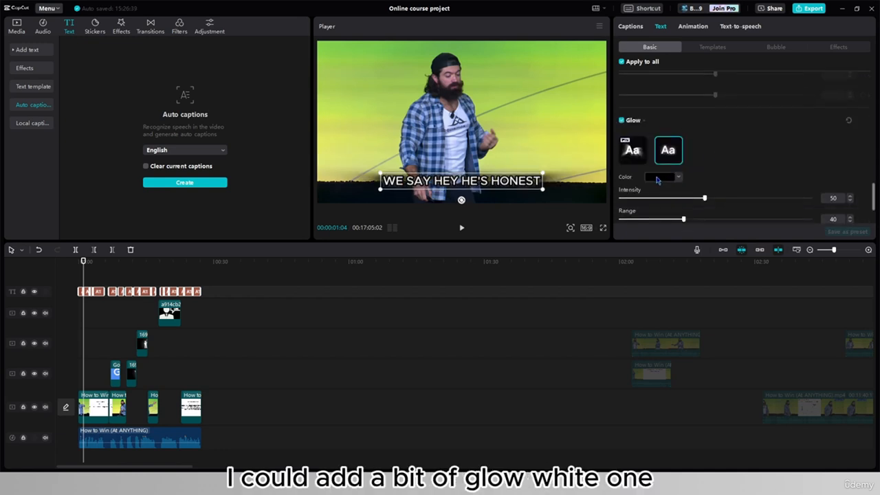
click(656, 179)
drag(630, 214, 620, 188)
click(722, 143)
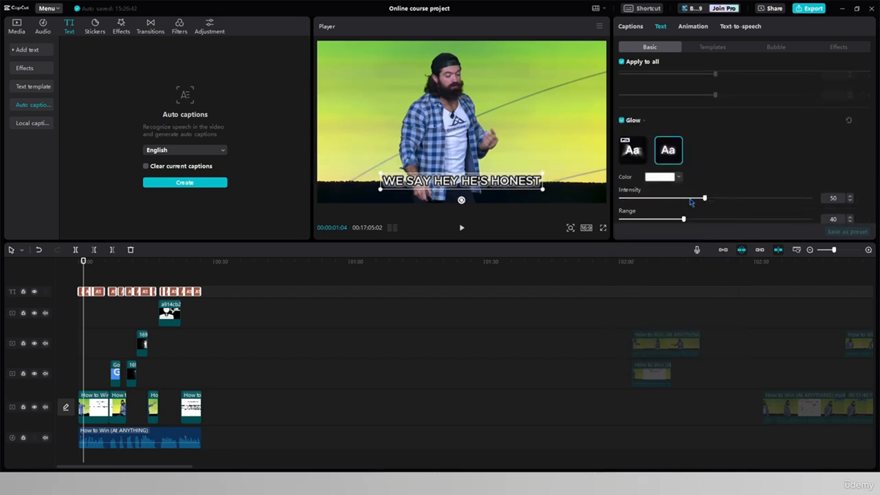
drag(691, 198, 644, 199)
drag(683, 218, 651, 219)
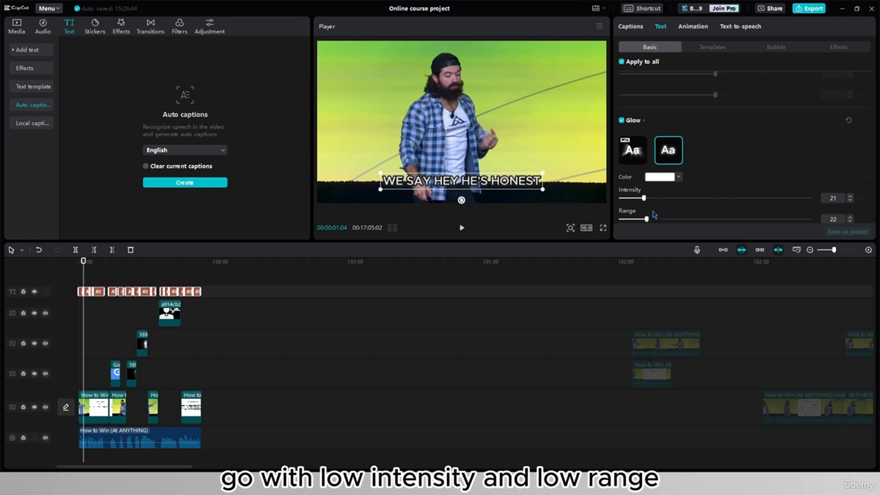
Add a black shadow with distance 17 to all captions and move the caption up and to the right over the speaker
scroll(681, 196, down, 2)
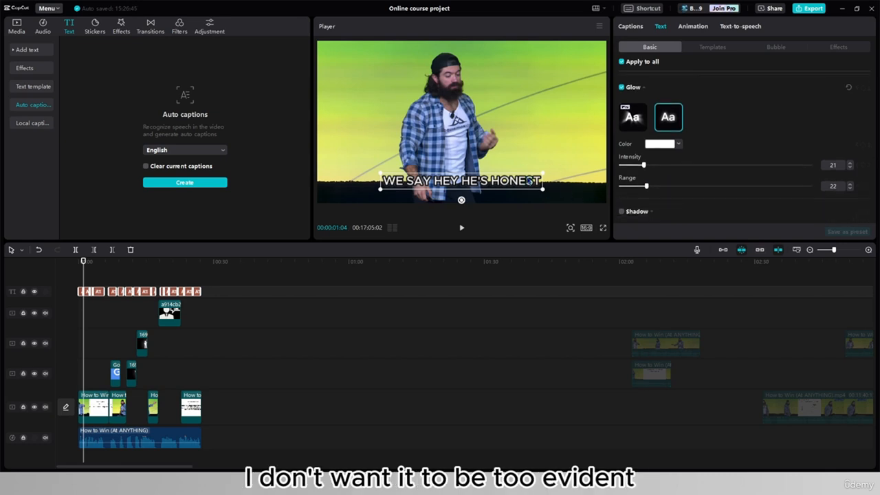
click(623, 217)
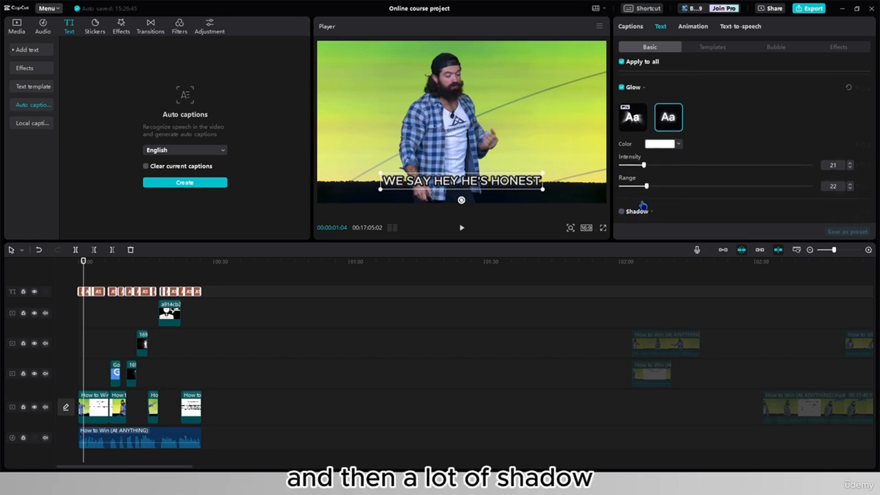
scroll(655, 198, down, 3)
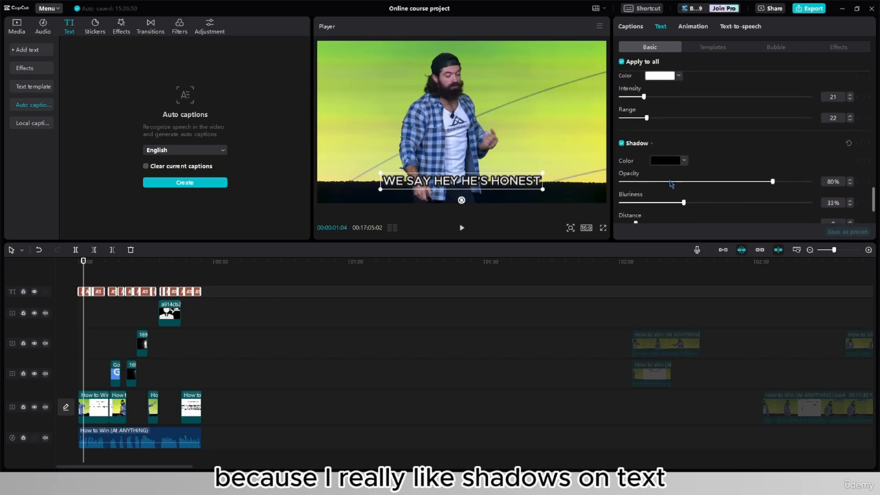
drag(538, 189, 574, 155)
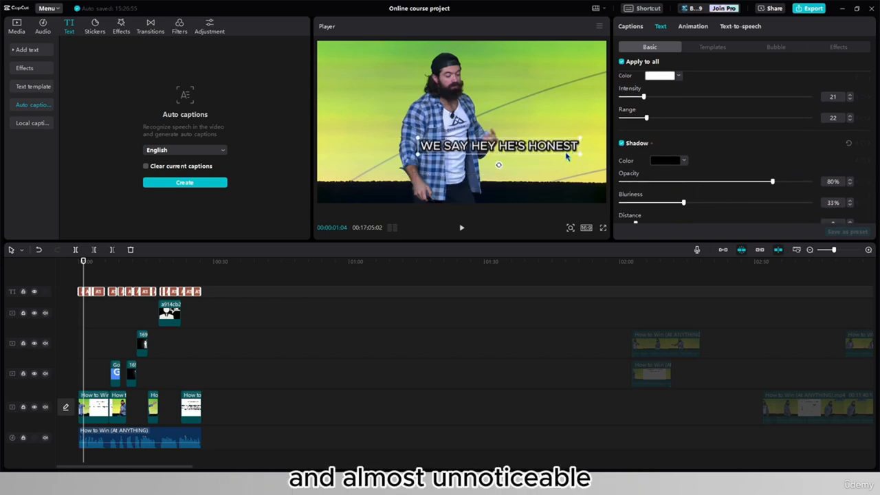
scroll(757, 184, down, 1)
drag(635, 190, 654, 192)
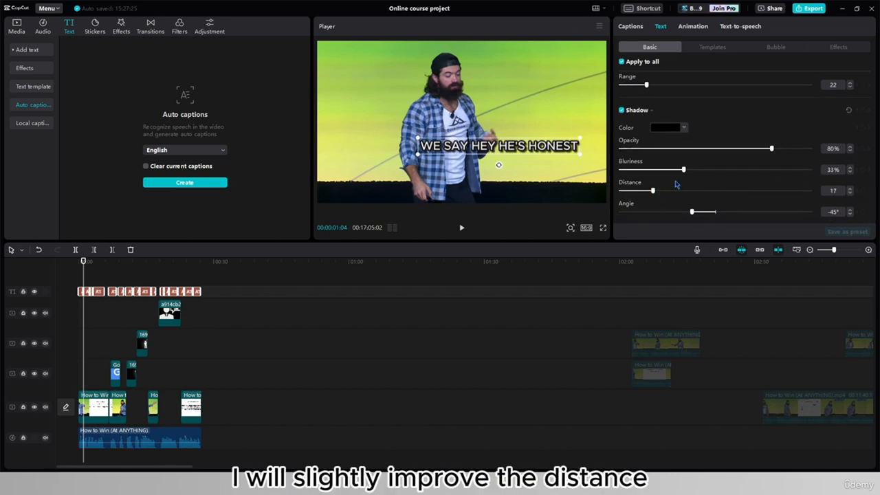
Try the arched curve effect on the caption text
scroll(728, 125, down, 1)
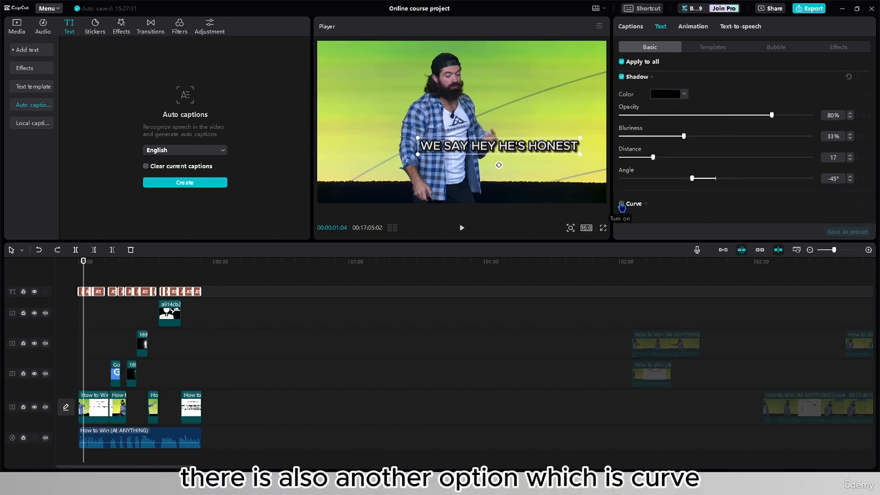
click(622, 205)
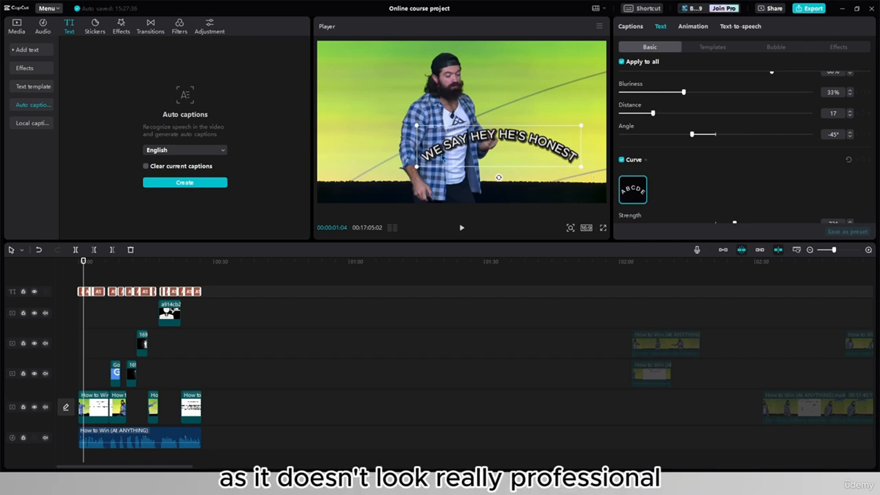
click(622, 141)
scroll(674, 181, up, 5)
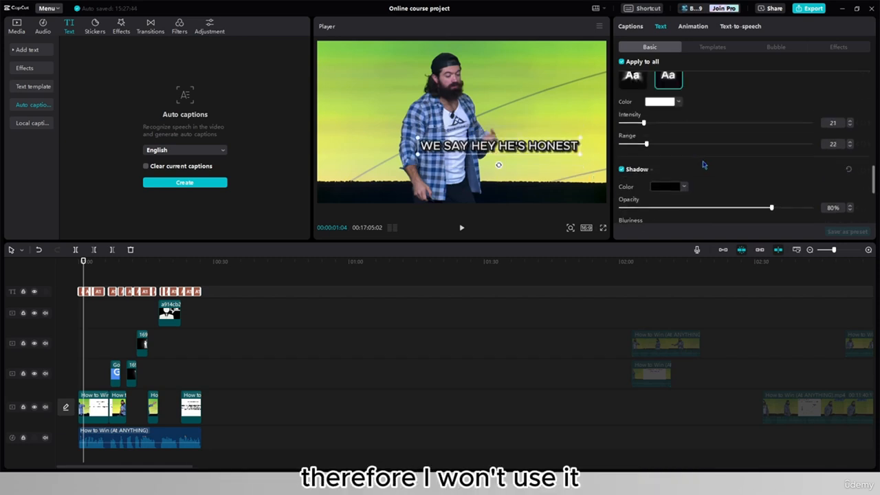
Try a premade grey text effect on all captions and set their glow intensity to 84
click(839, 47)
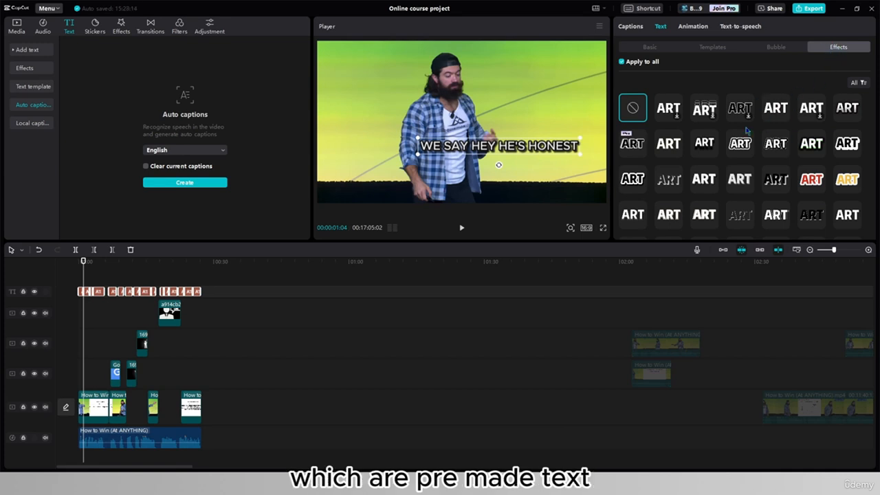
click(845, 110)
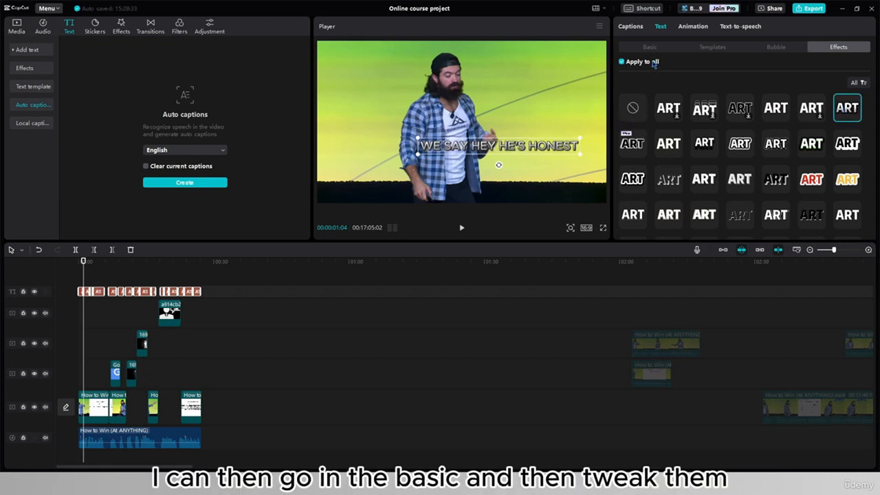
click(649, 47)
scroll(670, 148, down, 10)
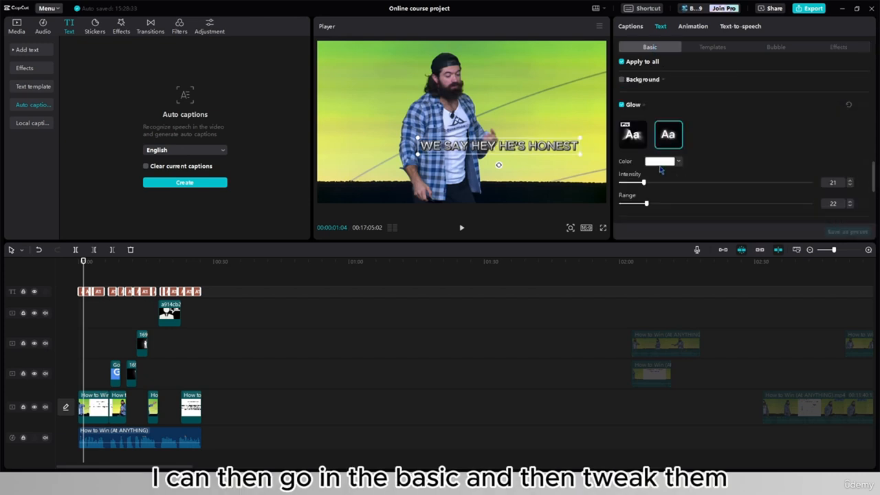
drag(654, 182, 779, 183)
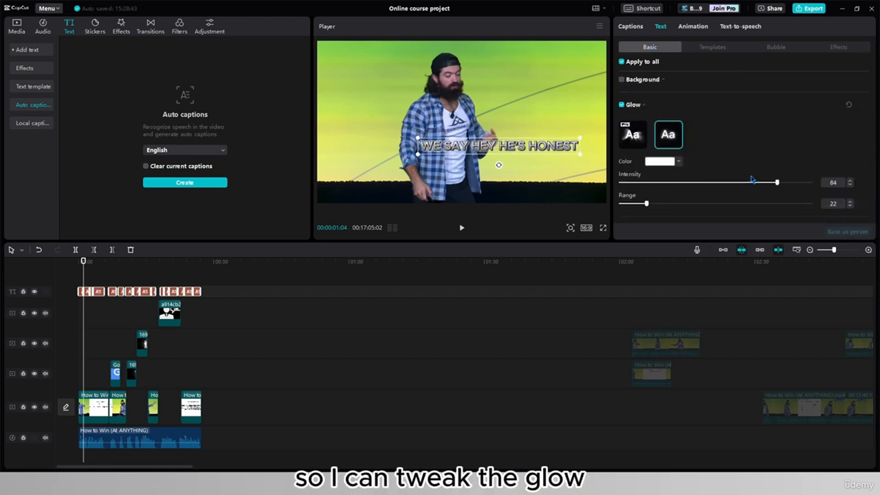
Try a gentle curve on all the captions, lowering its strength to flatten the arc
scroll(705, 167, down, 3)
scroll(661, 165, up, 5)
scroll(622, 163, down, 5)
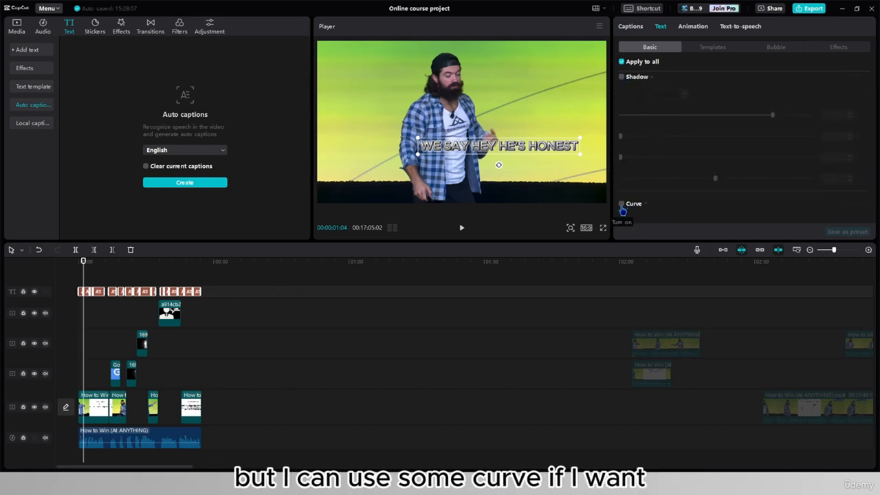
click(634, 207)
scroll(634, 196, down, 2)
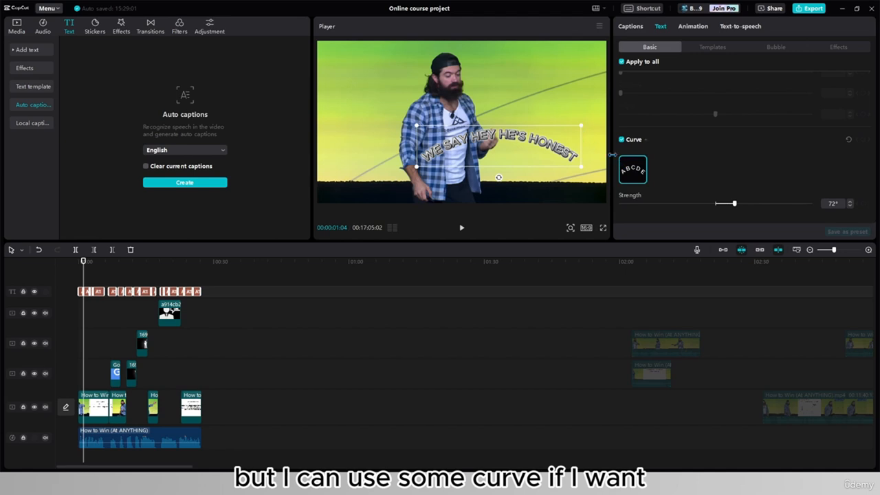
drag(734, 203, 719, 204)
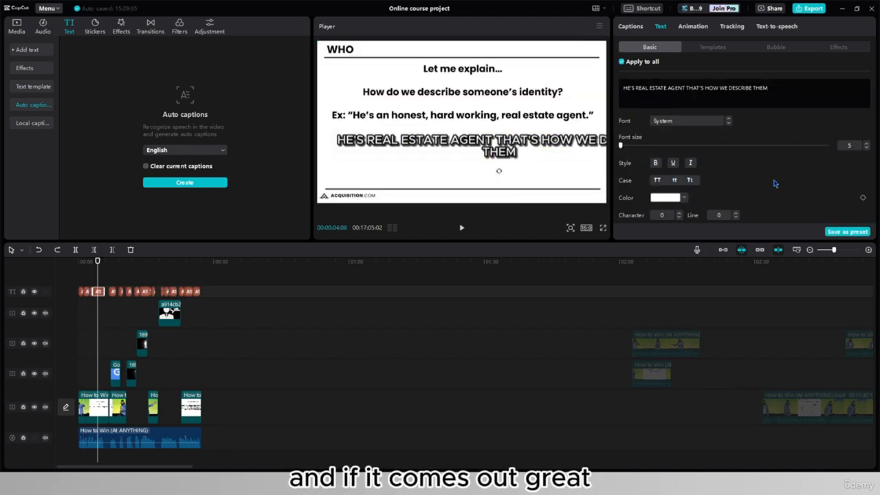
Set the font of all captions to Montserrat
scroll(781, 180, down, 1)
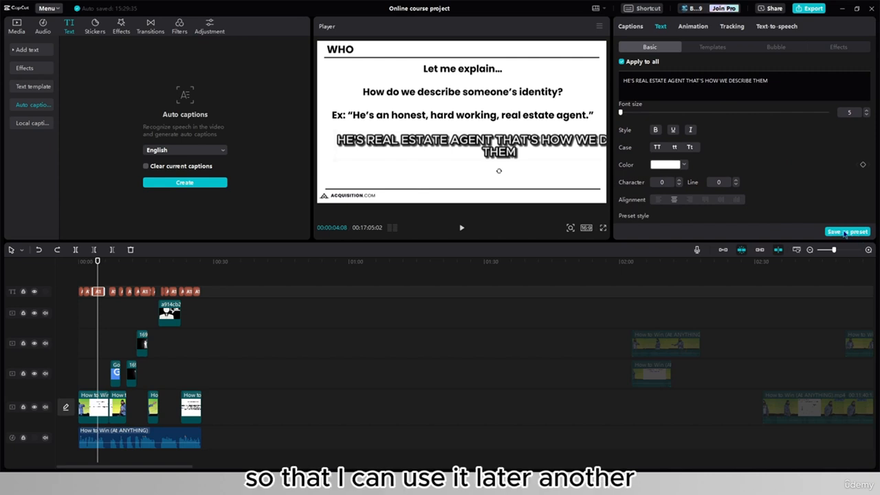
drag(178, 282, 205, 298)
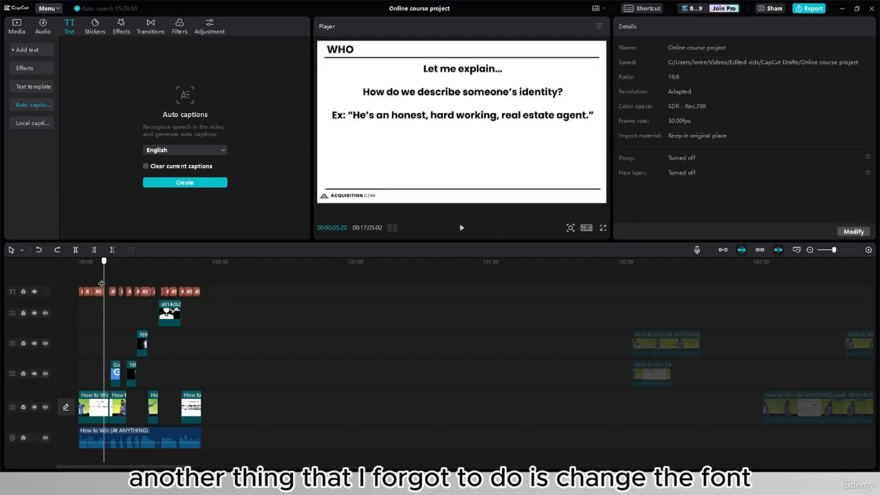
click(101, 291)
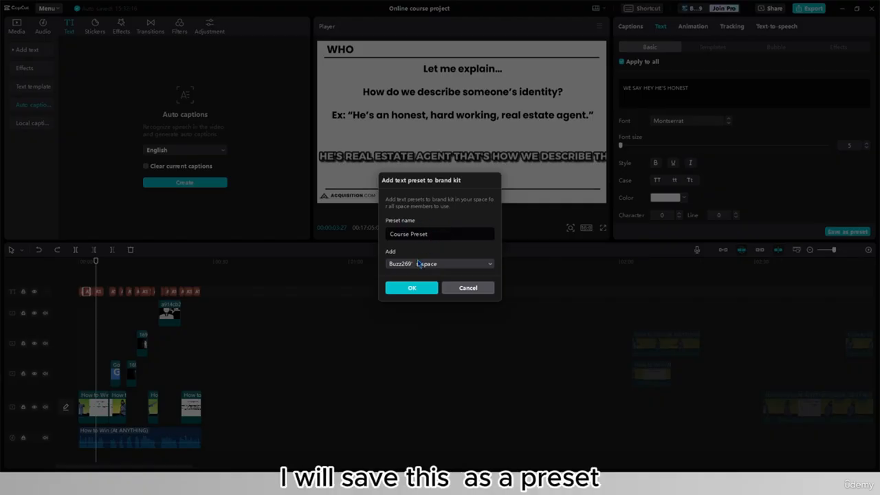
Save the caption style as the brand kit text preset Course Preset in the other workspace and show the saved text presets
click(418, 264)
click(415, 280)
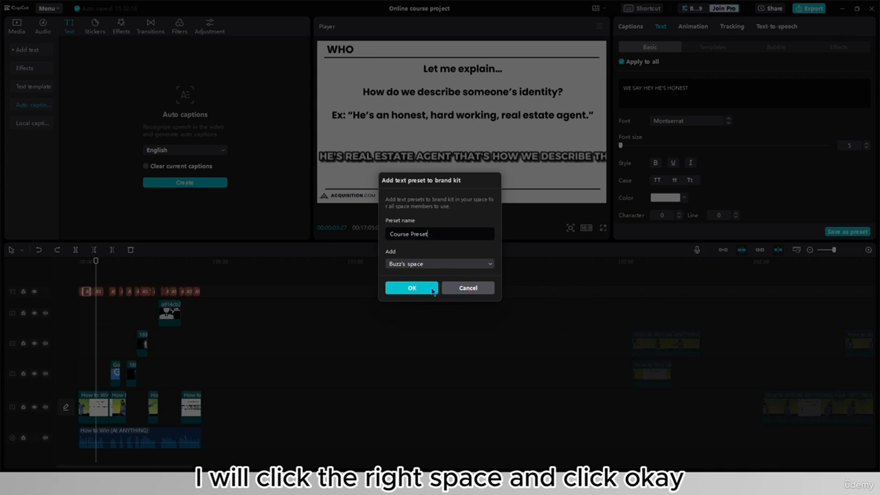
click(432, 290)
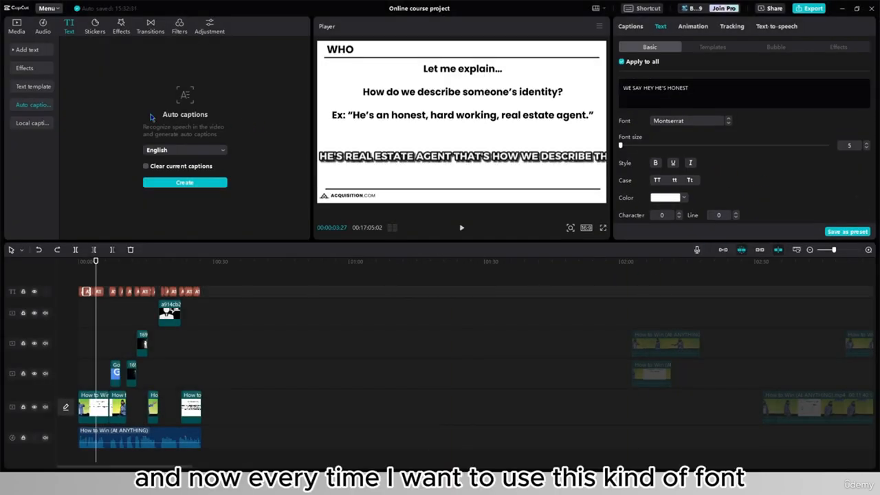
click(27, 50)
click(28, 84)
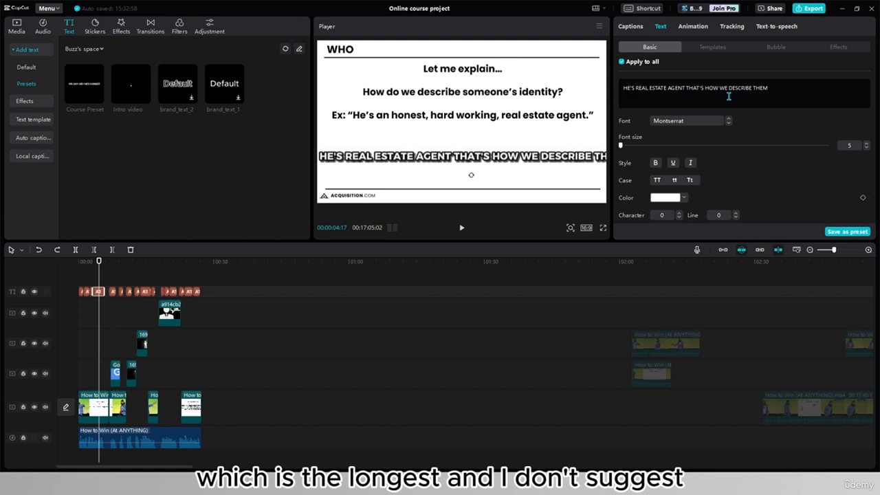
Try splitting the first two captions, "WE DESCRIBE SOMEONE IDENTITY" and "WE SAY HEY HE'S HONEST", into single-word captions
click(630, 28)
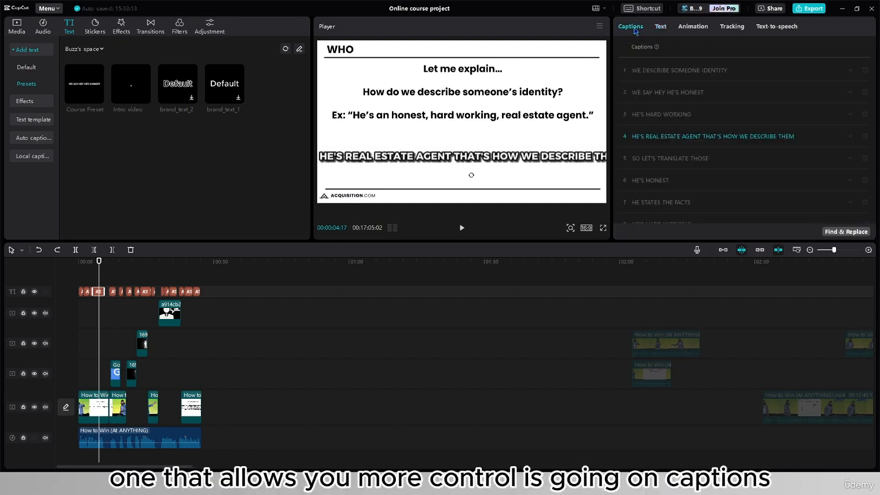
click(643, 71)
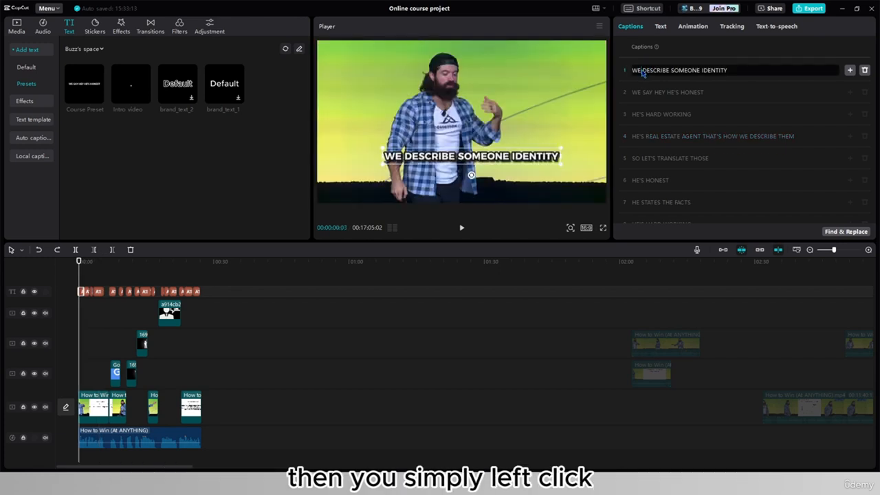
key(Return)
click(661, 94)
key(Return)
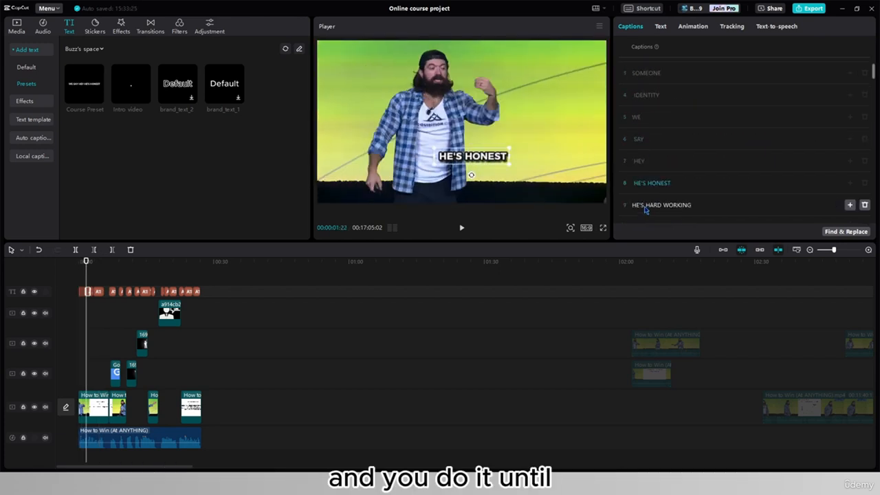
key(Return)
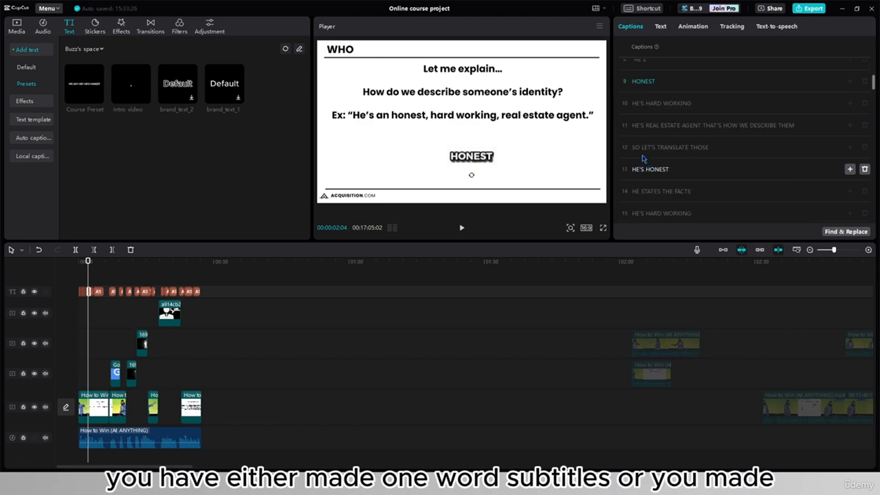
Try splitting the "HE'S REAL ESTATE AGENT" caption into three-word captions and separating "THOSE" from "SO LET'S TRANSLATE"
click(680, 127)
key(Return)
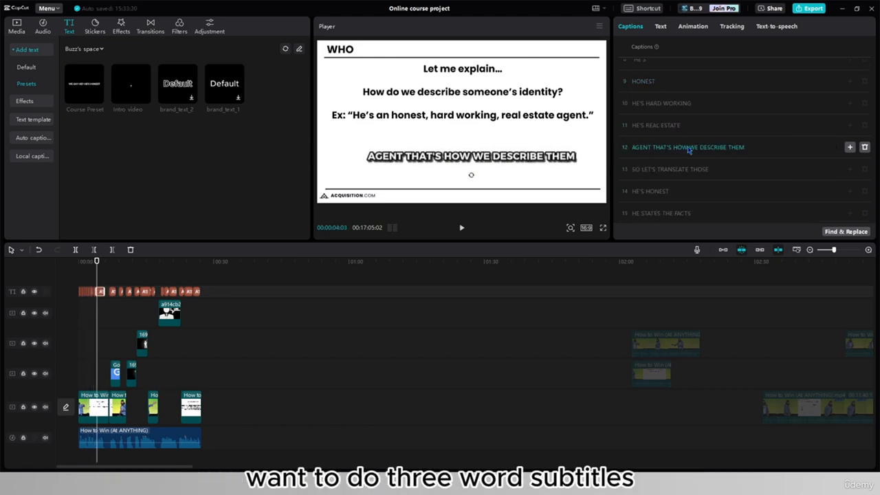
click(689, 149)
key(Return)
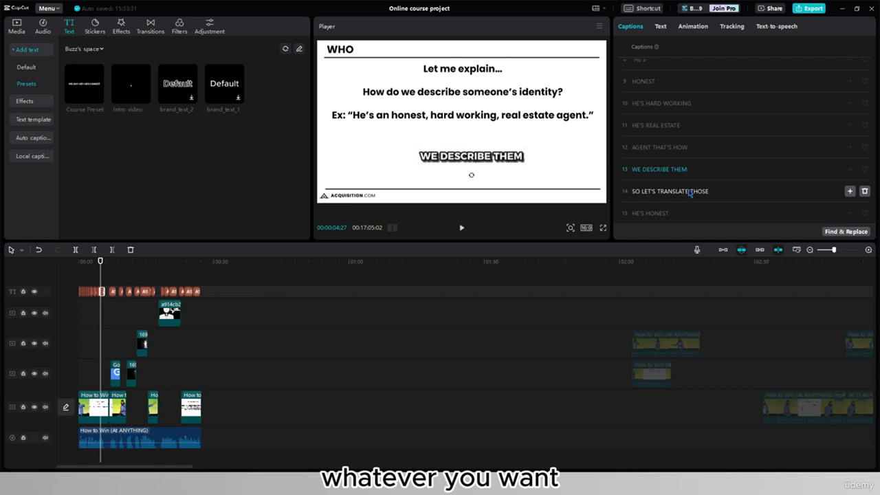
click(689, 191)
key(Return)
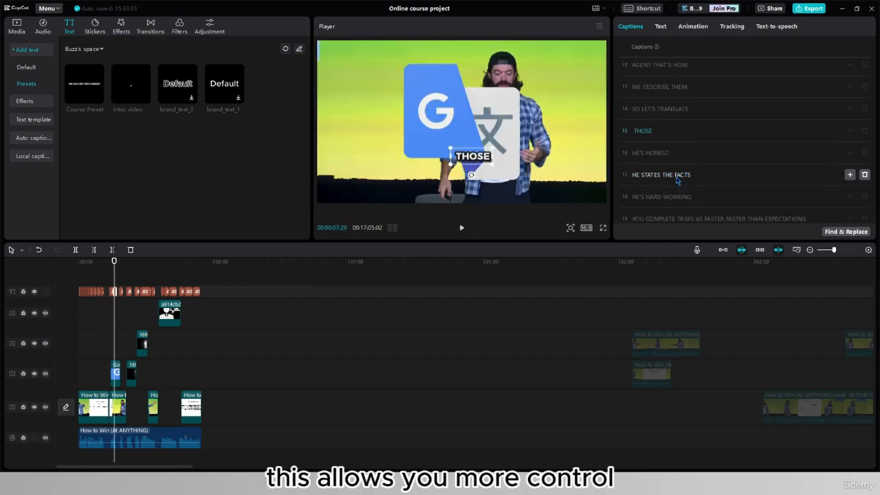
click(676, 176)
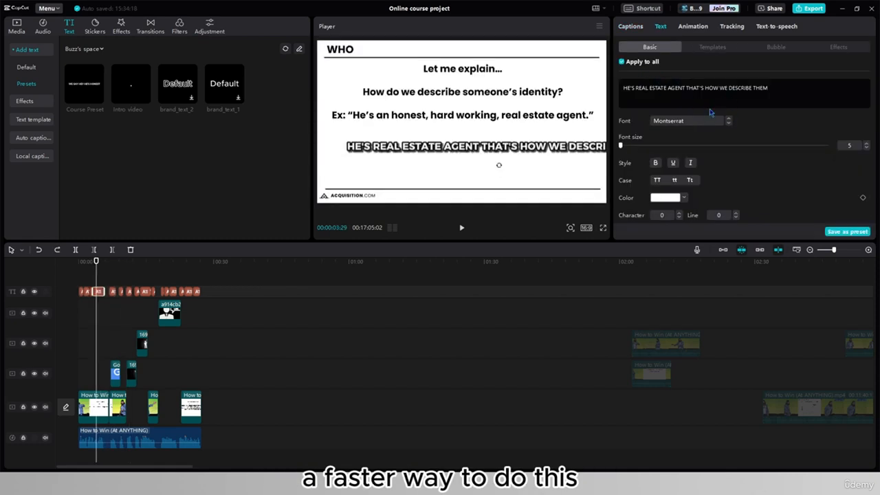
Try the Bounce Out caption animation on the caption "HE'S REAL ESTATE AGENT THAT'S HOW WE DESCRIBE THEM"
click(716, 49)
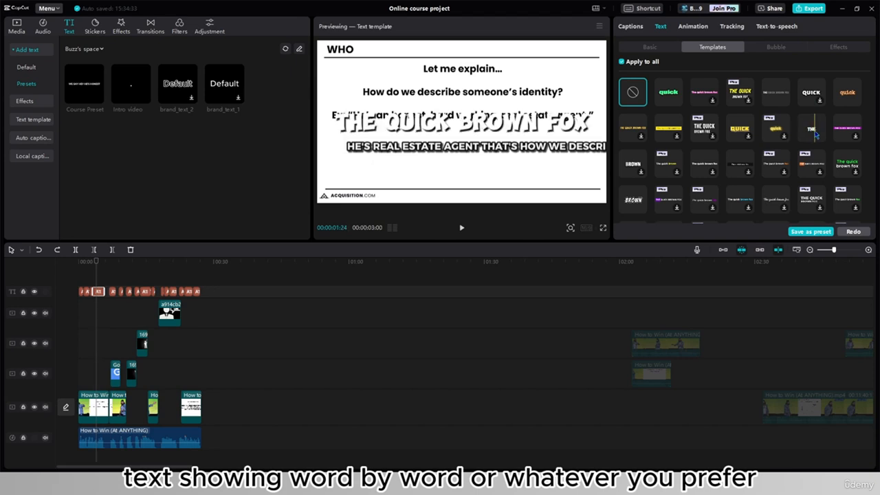
click(693, 26)
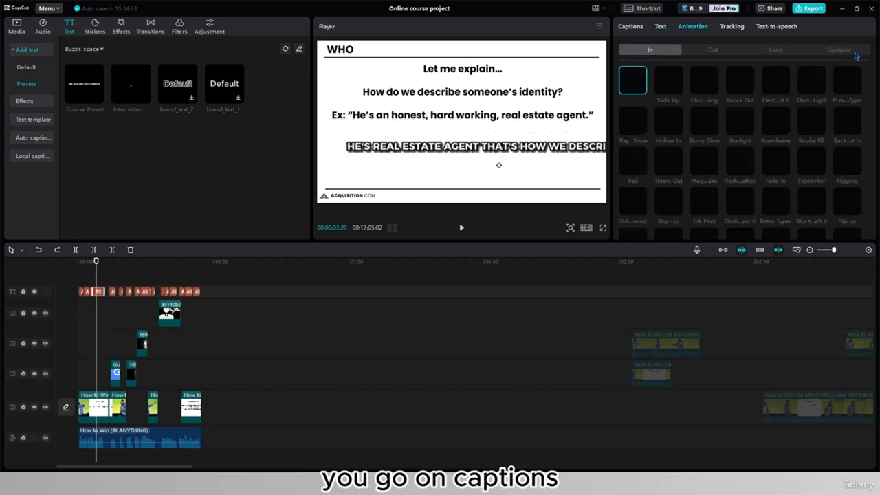
click(839, 50)
scroll(771, 219, down, 2)
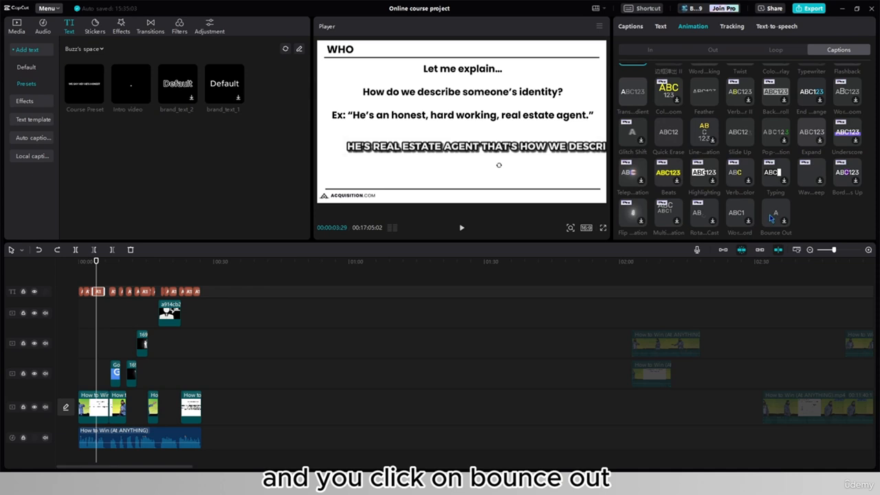
click(773, 217)
Play back the real estate agent caption to check its word-by-word animation, and move the playhead to the next caption
click(461, 170)
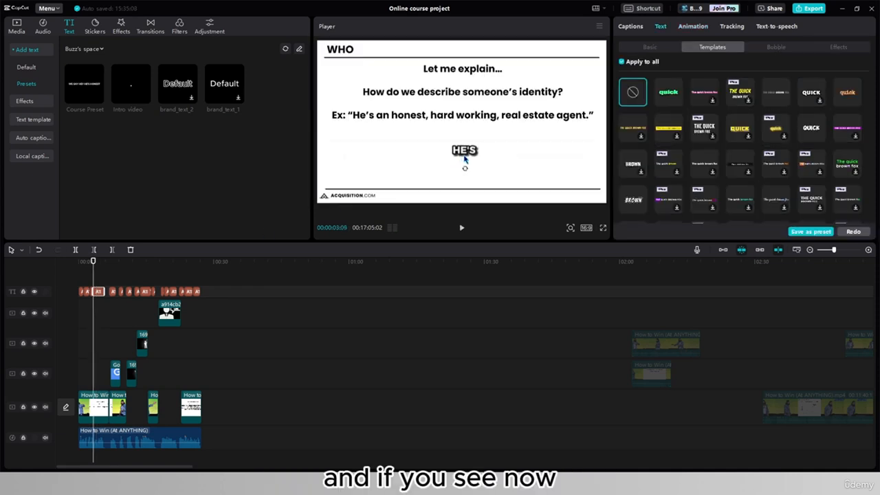
click(461, 229)
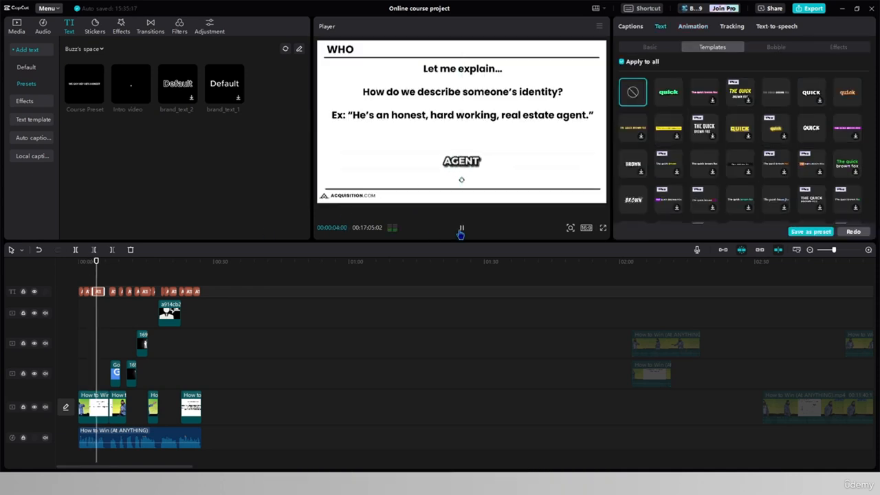
click(462, 231)
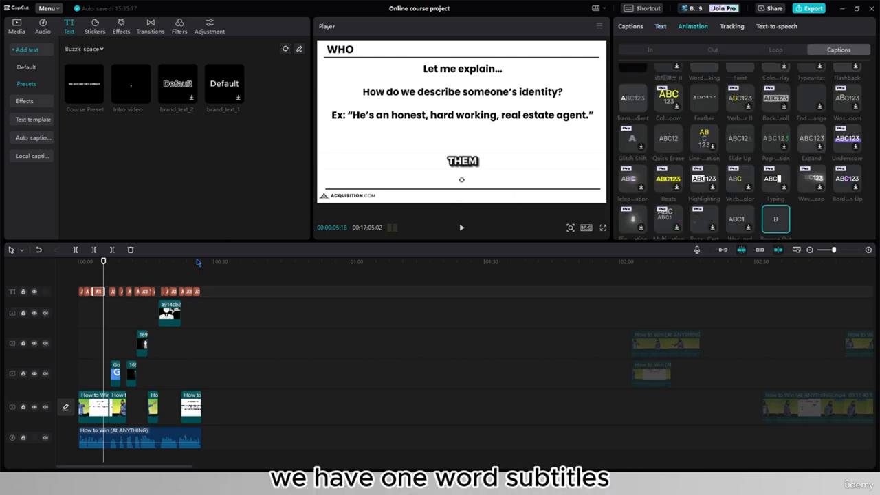
click(112, 262)
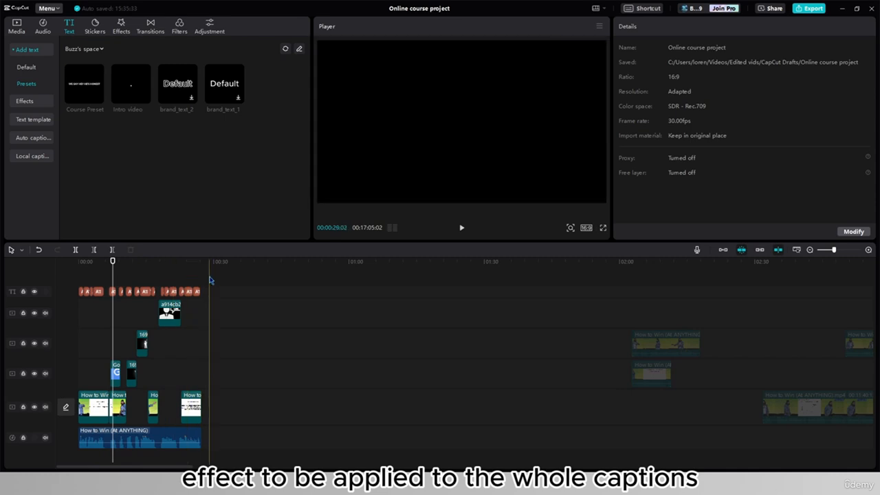
Try the Bounce Out caption animation on all captions with a playback, and reset the animation to none
drag(209, 279, 71, 299)
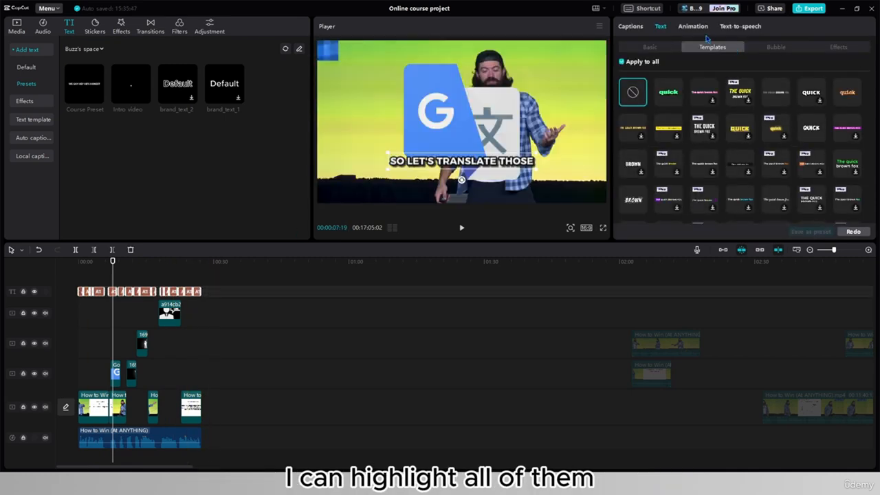
click(693, 26)
click(776, 220)
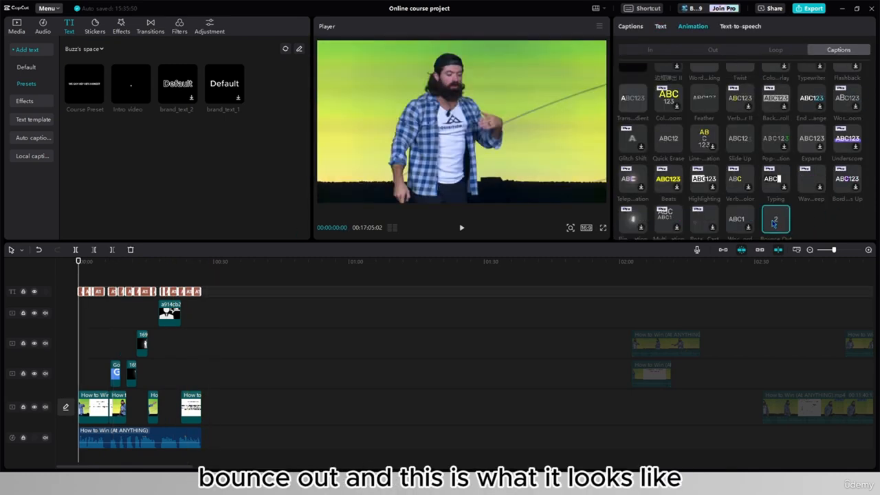
click(461, 229)
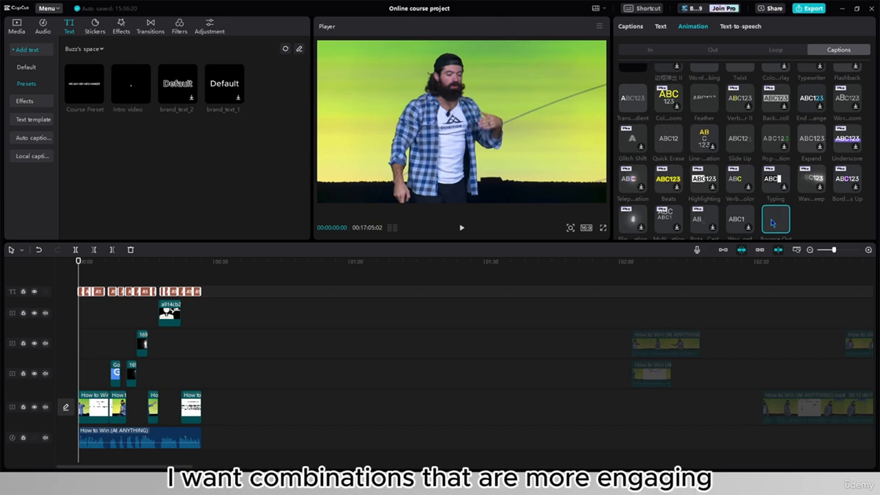
scroll(774, 172, up, 5)
click(638, 86)
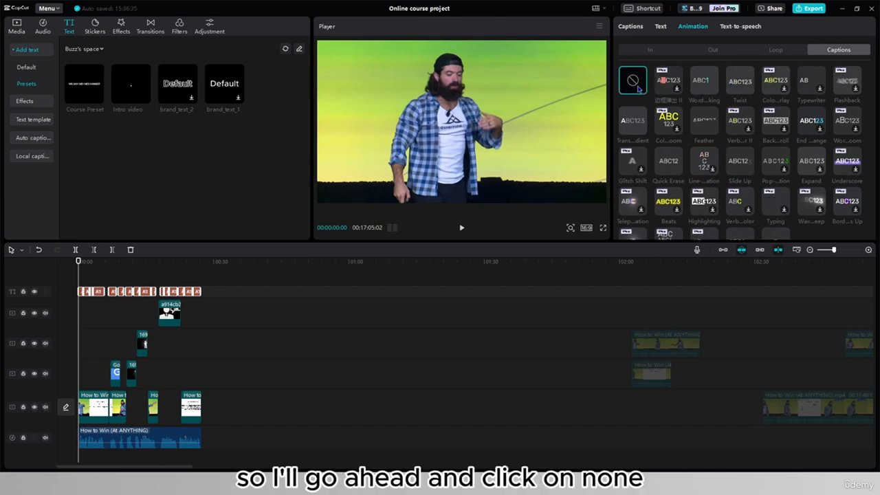
Split all the captions into short captions of at most two words and preview the result
click(632, 27)
click(677, 71)
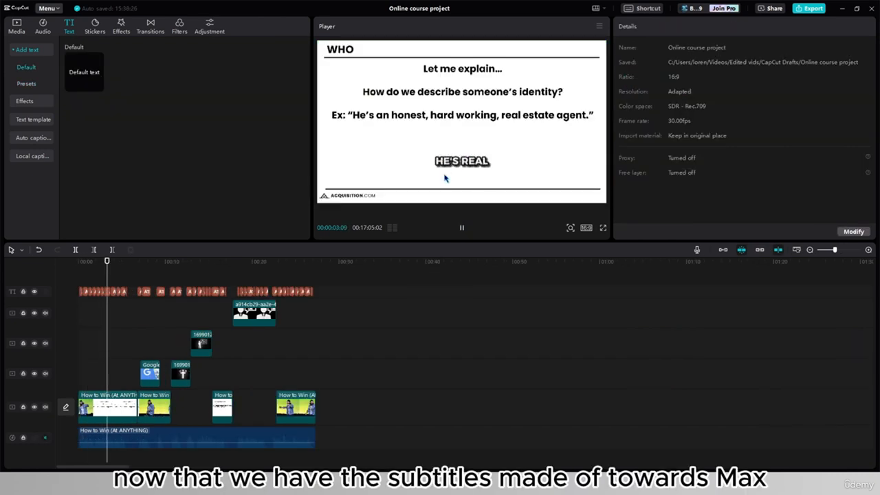
click(461, 229)
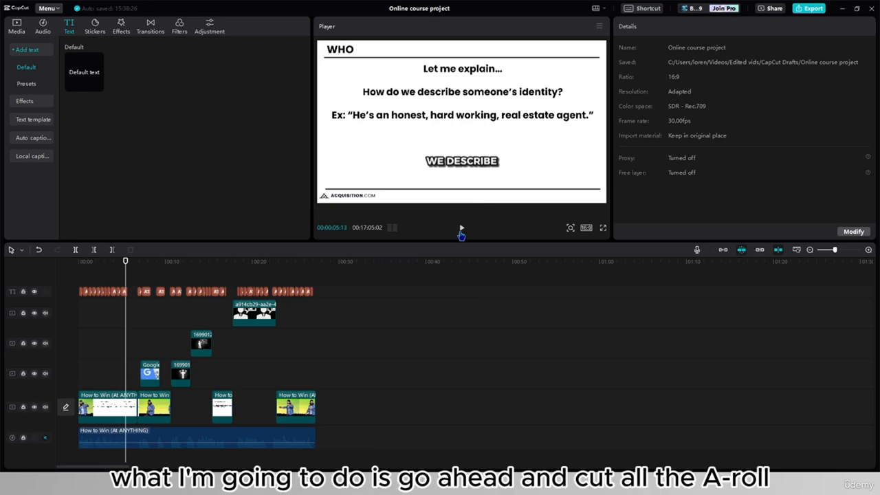
click(78, 358)
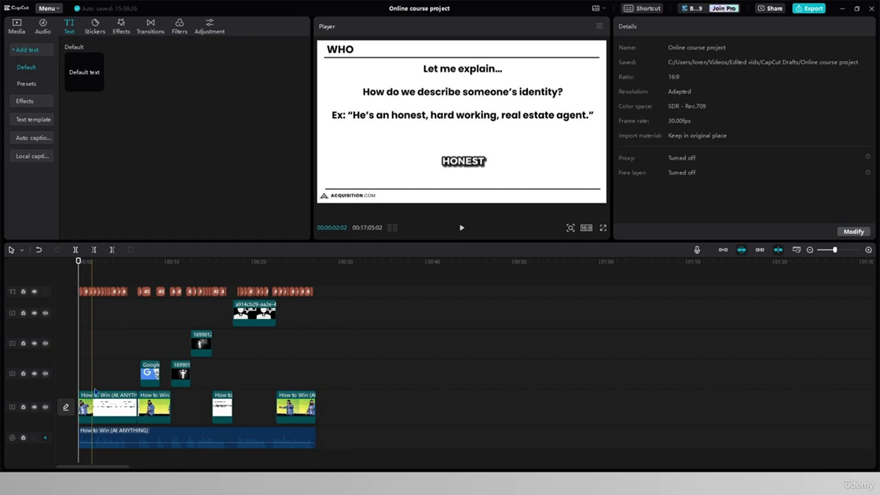
Split the first talk clip at the frame where the WHO slide appears and delete the slide portion after the cut
click(95, 385)
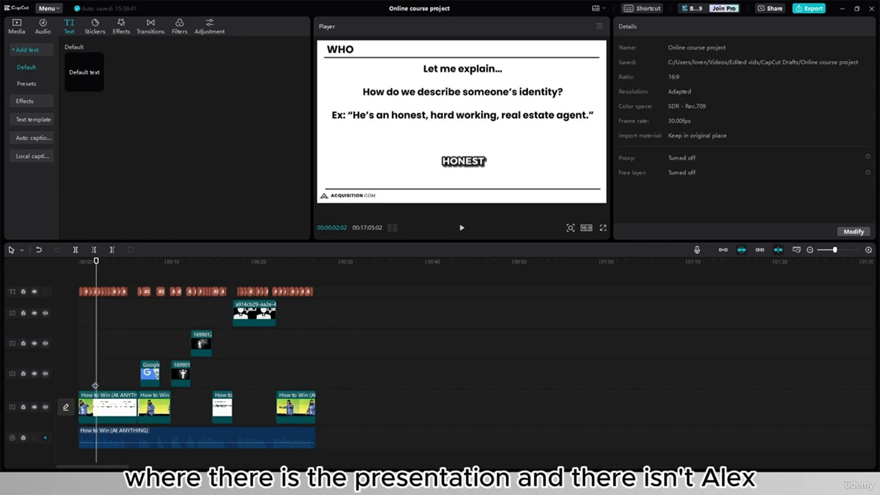
click(108, 405)
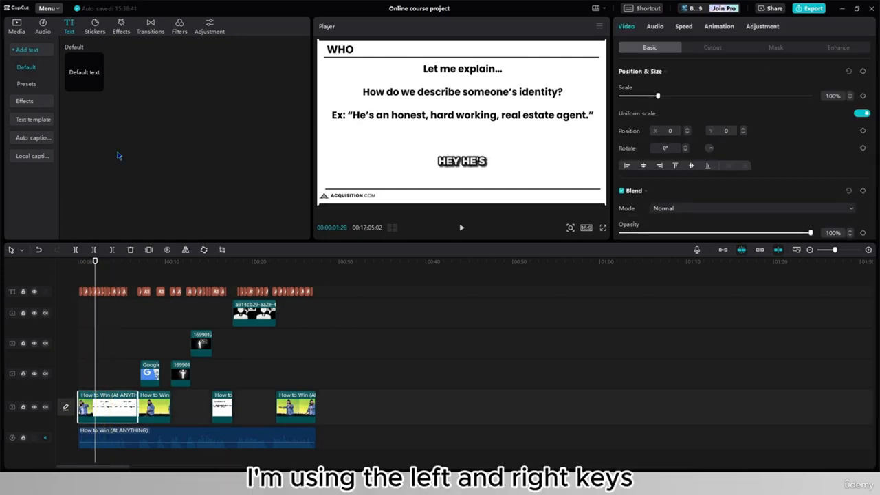
key(Left)
key(Left)
key(Left)
key(Left)
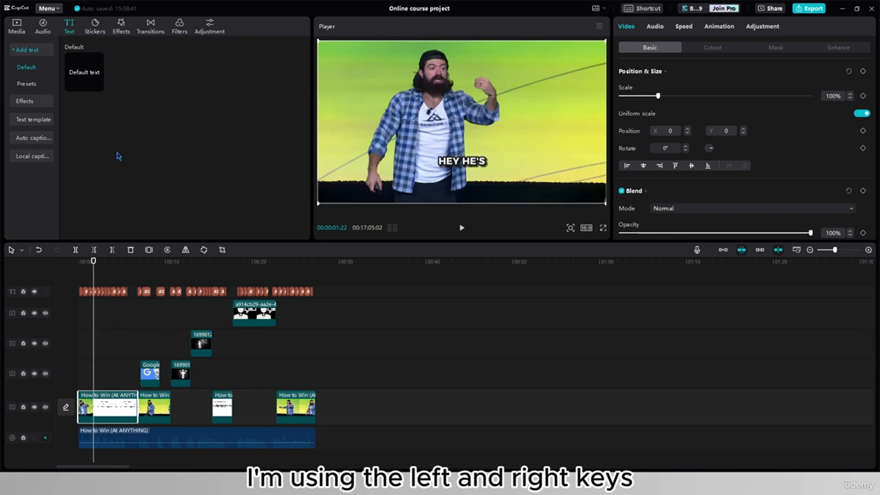
key(Right)
key(Left)
key(Right)
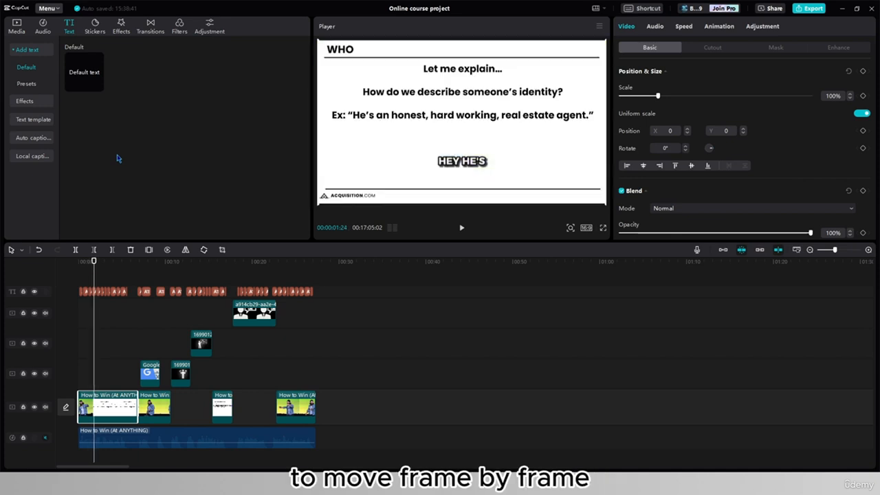
key(ctrl+b)
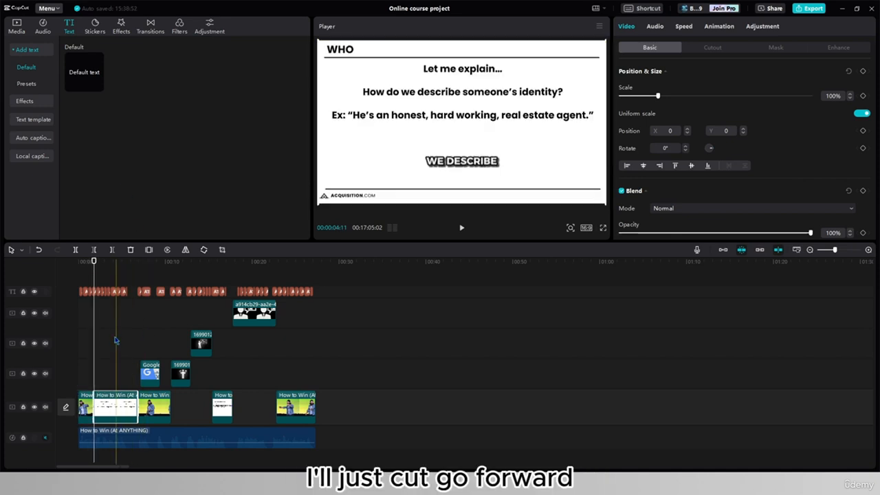
key(Delete)
click(136, 350)
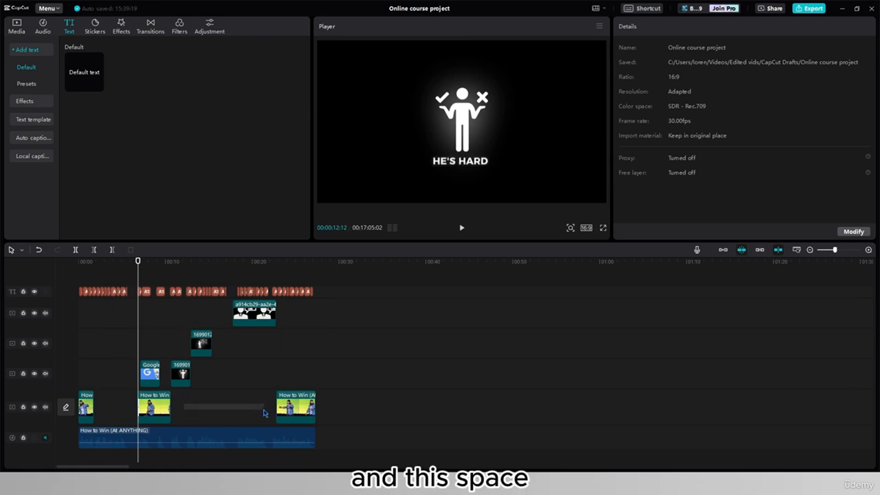
drag(192, 412, 277, 301)
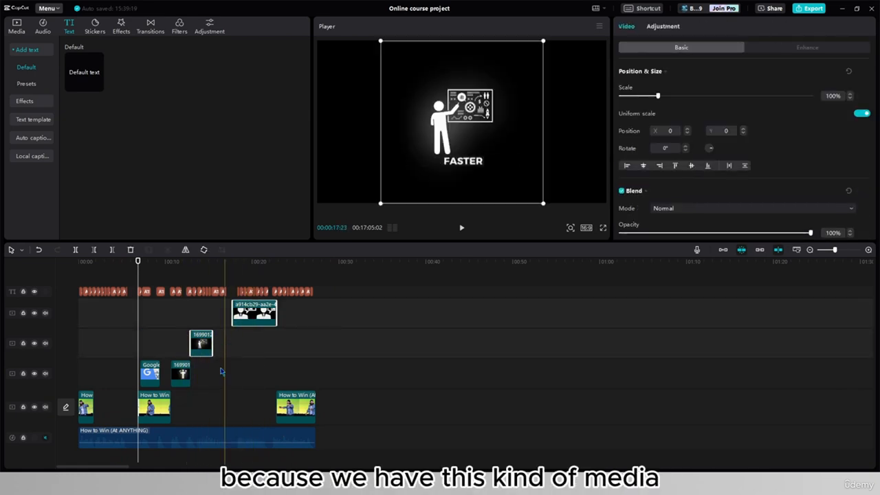
click(121, 380)
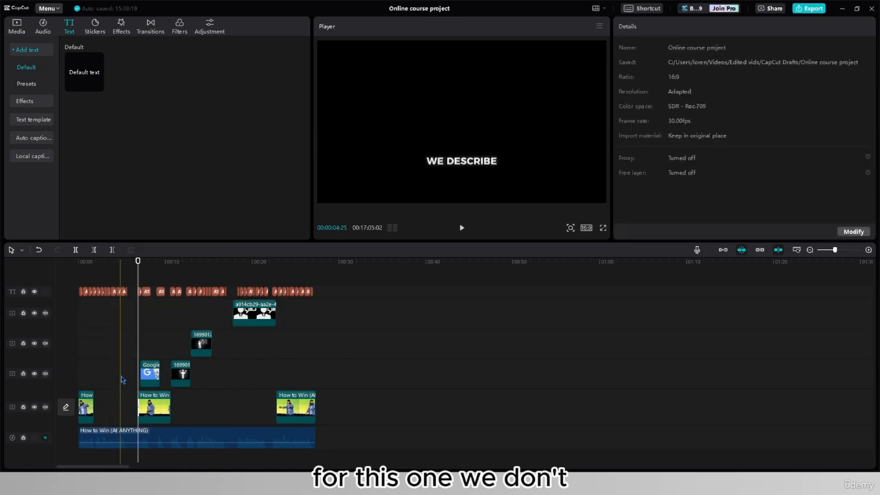
key(Home)
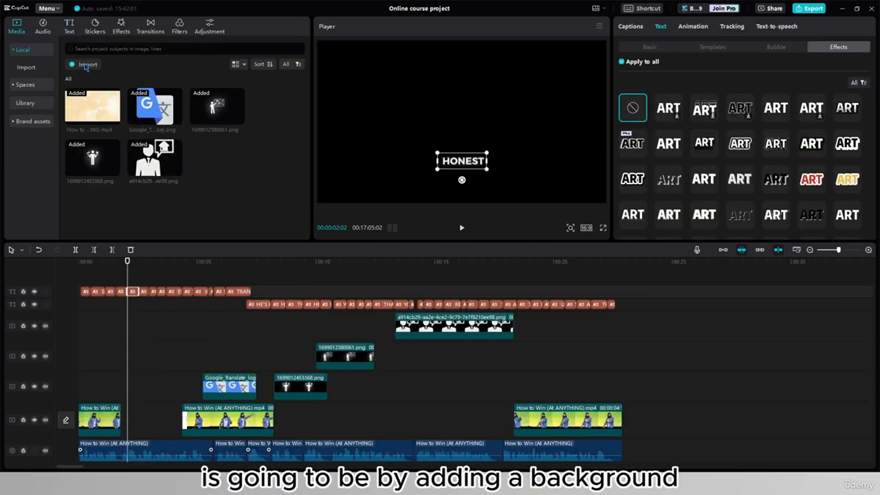
With Apply to all off, change only the HONEST caption to "1. HONEST" and enlarge it near the top of the frame
click(704, 48)
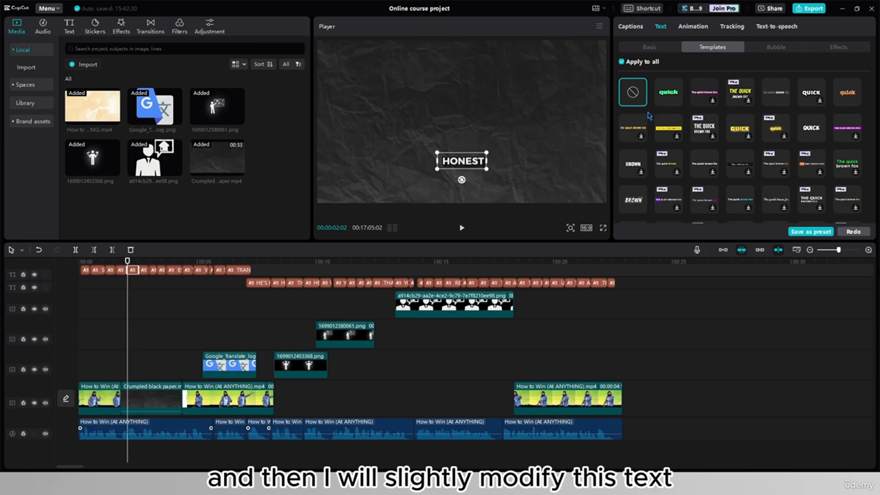
click(649, 48)
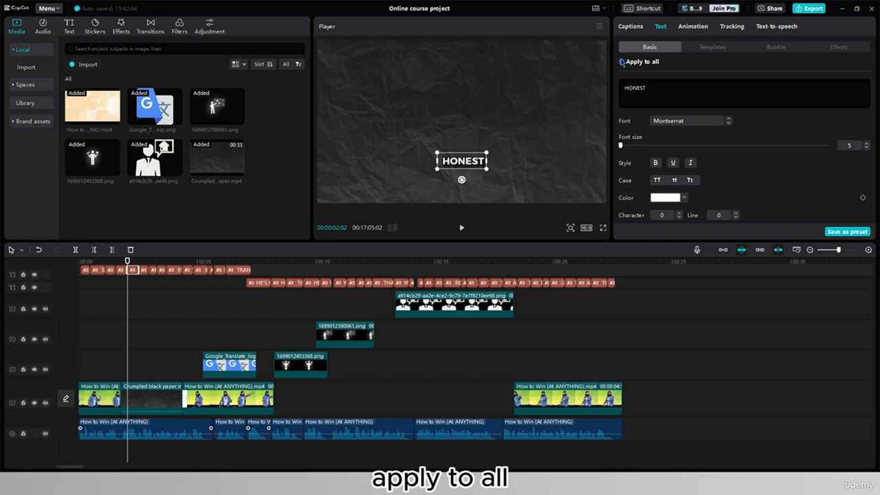
click(621, 87)
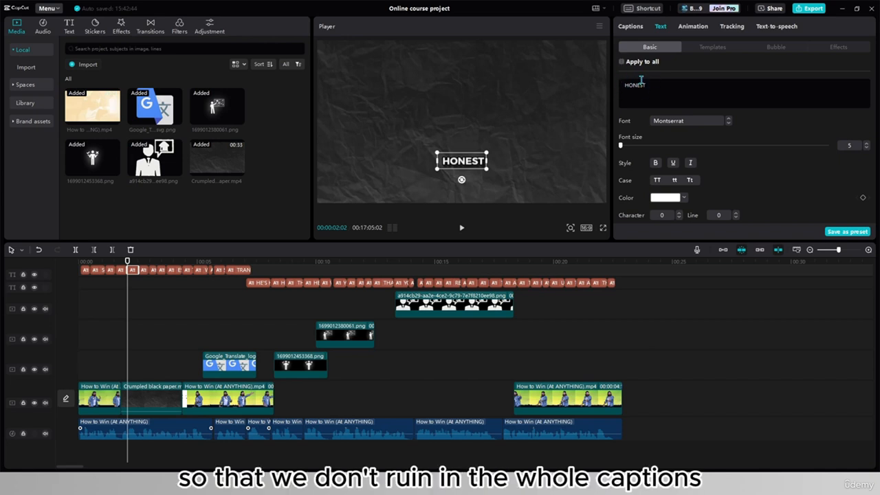
text(1.)
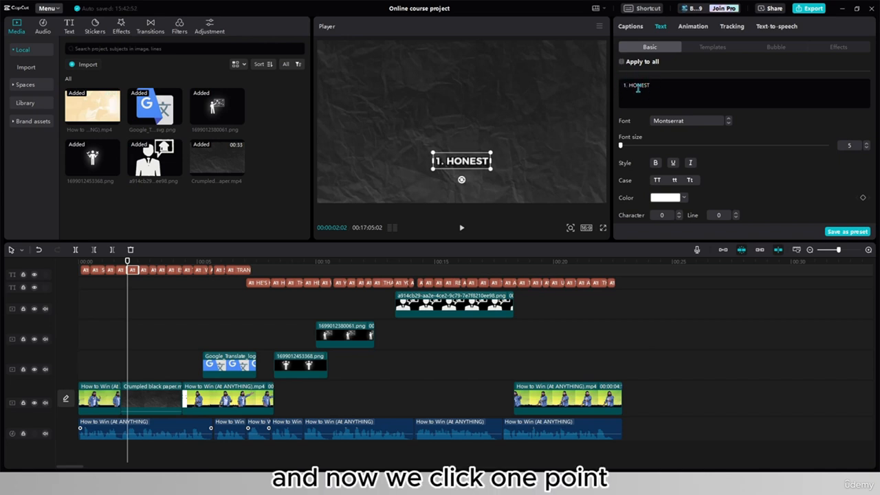
drag(490, 152, 488, 67)
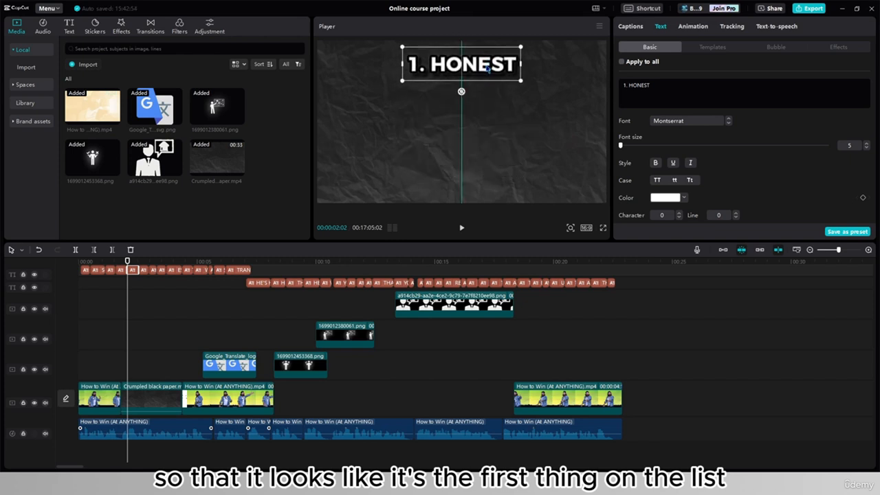
Try a bright green color on the word HONEST in the first list caption
double_click(640, 85)
click(665, 197)
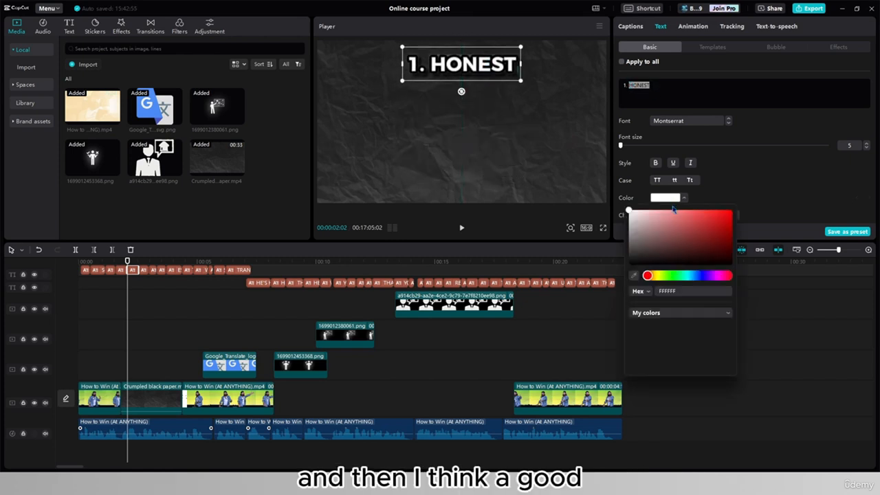
click(672, 276)
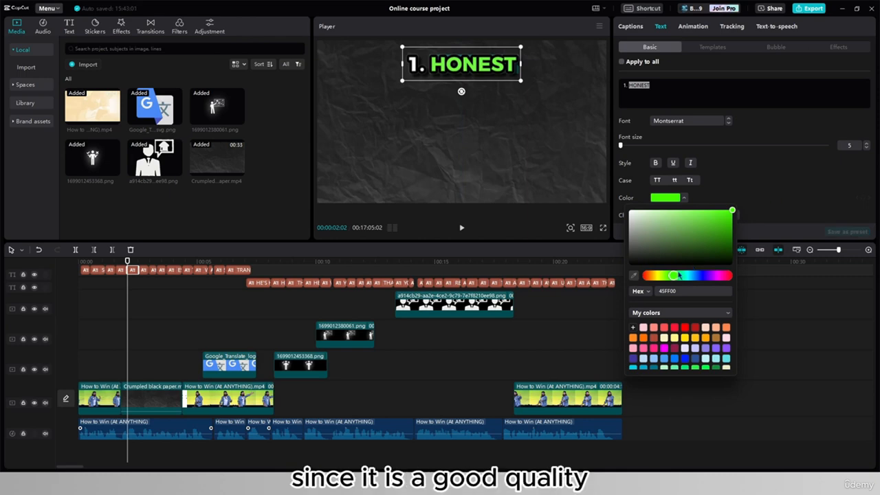
click(696, 88)
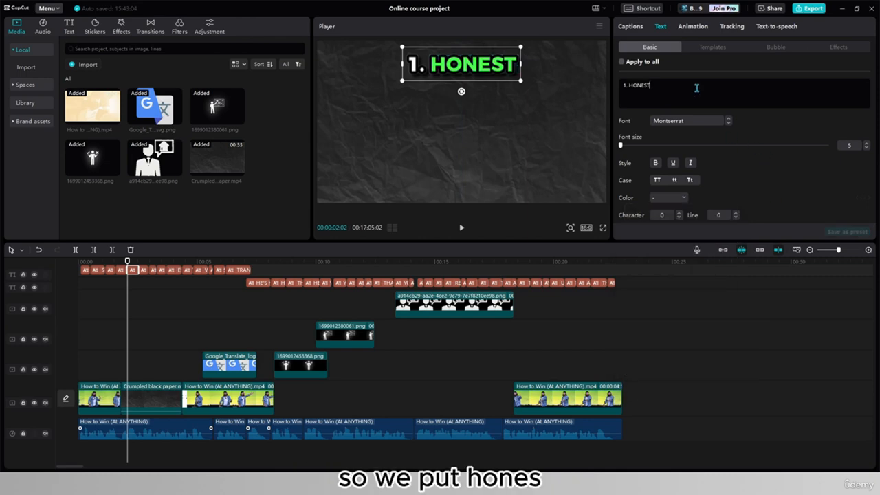
Color the number "1." yellow (FFF100) and keep the word HONEST white in the first list caption
drag(629, 86, 622, 85)
click(668, 198)
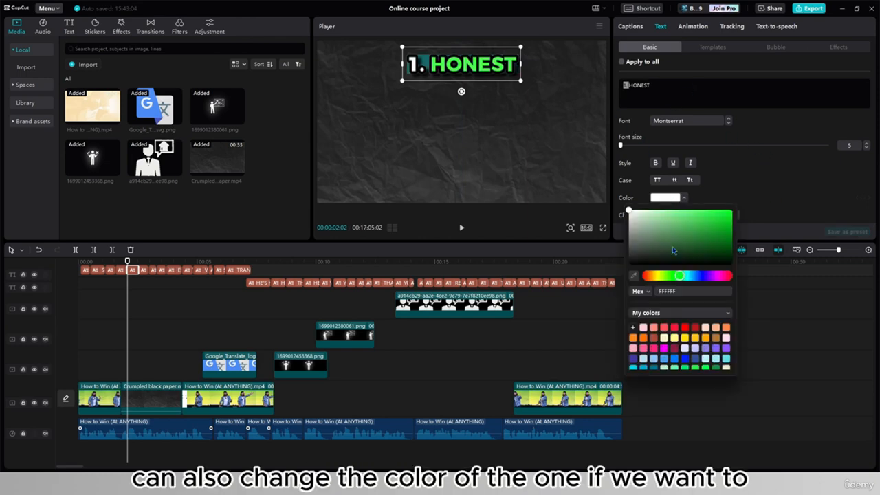
click(659, 276)
drag(715, 218, 756, 215)
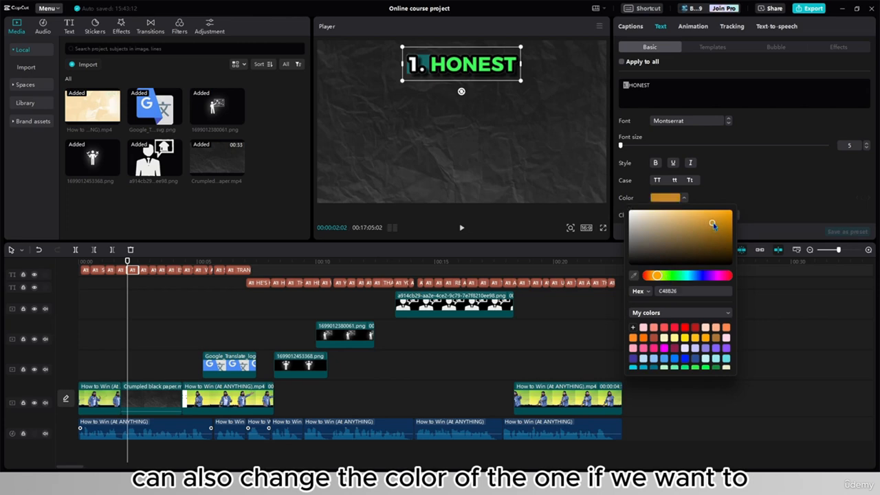
drag(658, 277, 712, 275)
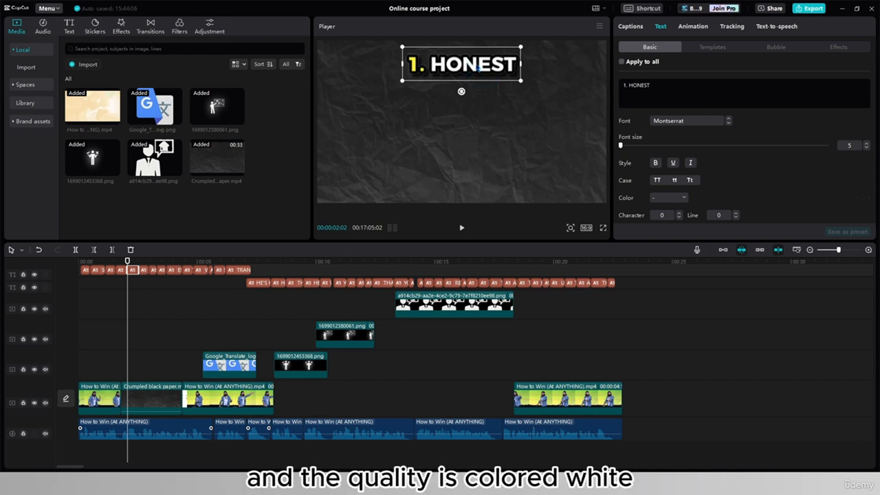
Move the "1. HONEST" caption to its own track and stretch it to the end of the crumpled black paper clip
scroll(138, 294, up, 1)
drag(135, 293, 182, 291)
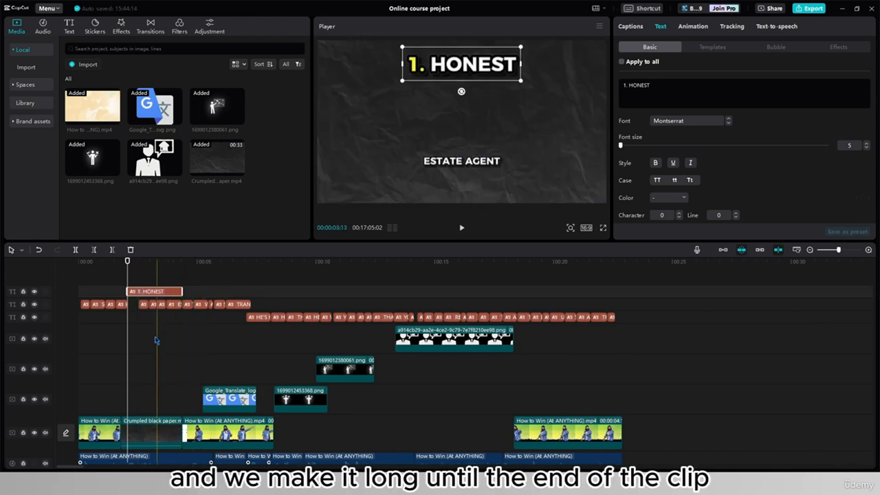
Merge the WORKING caption into the preceding HE'S HARD caption to form "HE'S HARD WORKING"
click(141, 304)
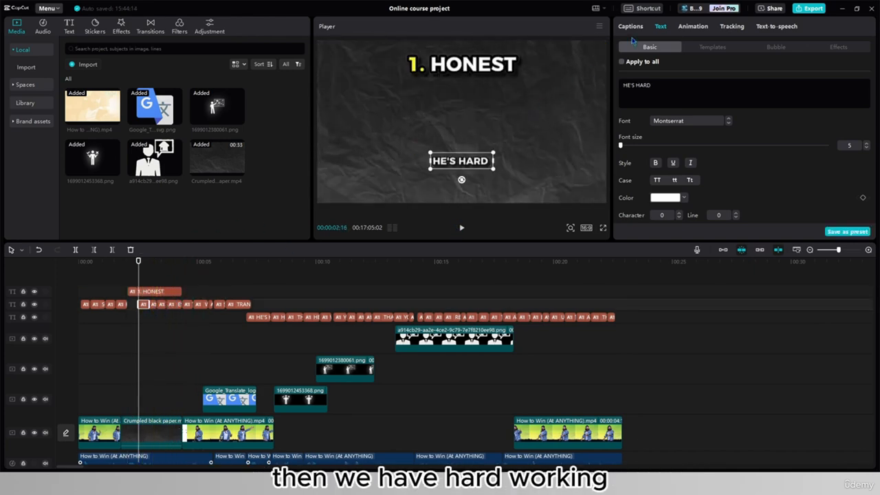
click(631, 29)
click(633, 159)
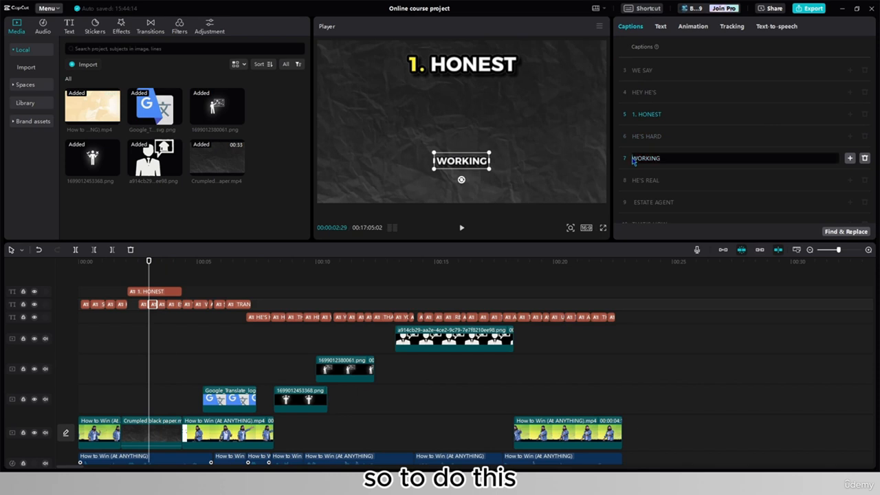
key(BackSpace)
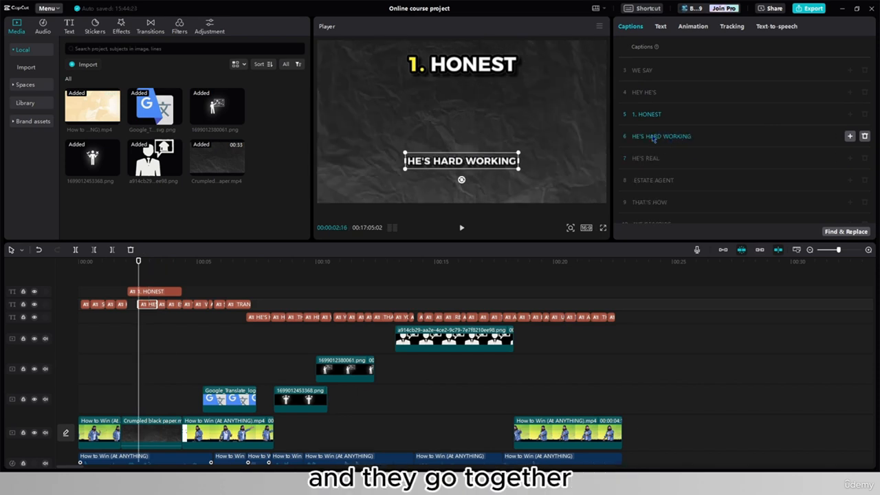
Enlarge the HE'S HARD WORKING caption below the first list item and prefix it with "2."
drag(489, 148, 484, 126)
click(660, 26)
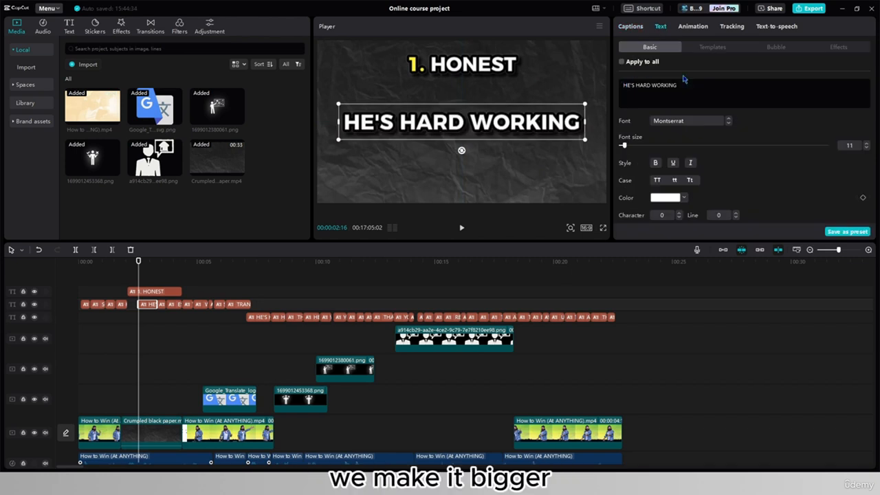
text(2.)
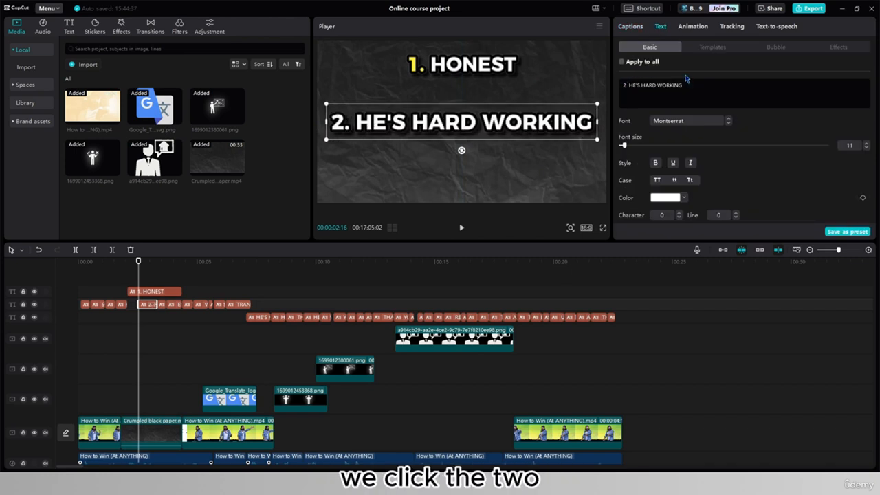
Copy the yellow FFF100 from the "1." and apply it to the "2." in the second list caption
click(663, 197)
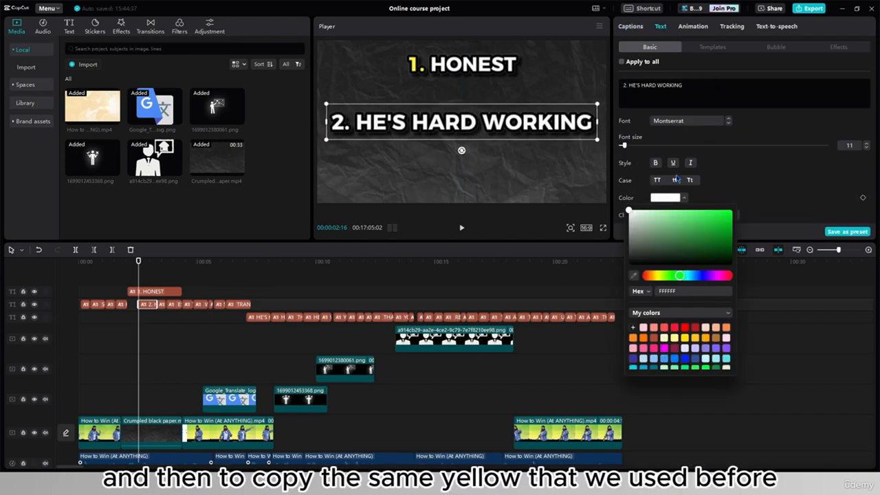
click(781, 177)
click(145, 291)
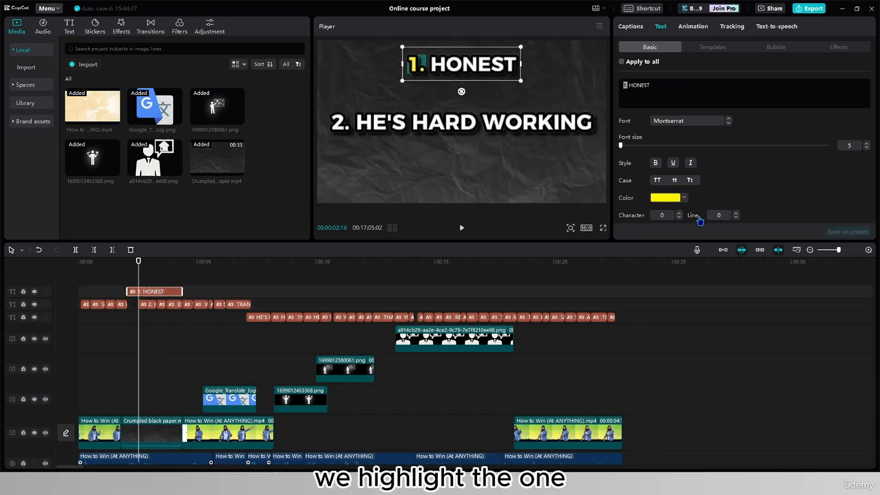
click(670, 199)
double_click(661, 290)
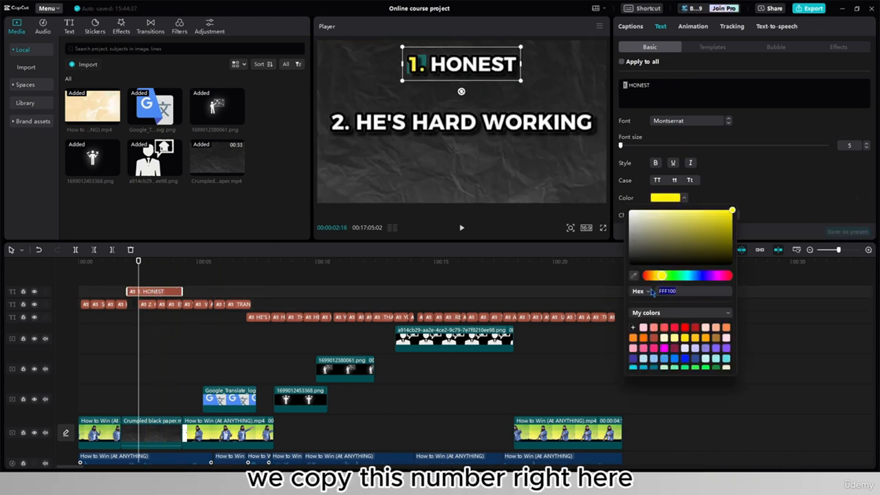
key(ctrl+c)
click(147, 304)
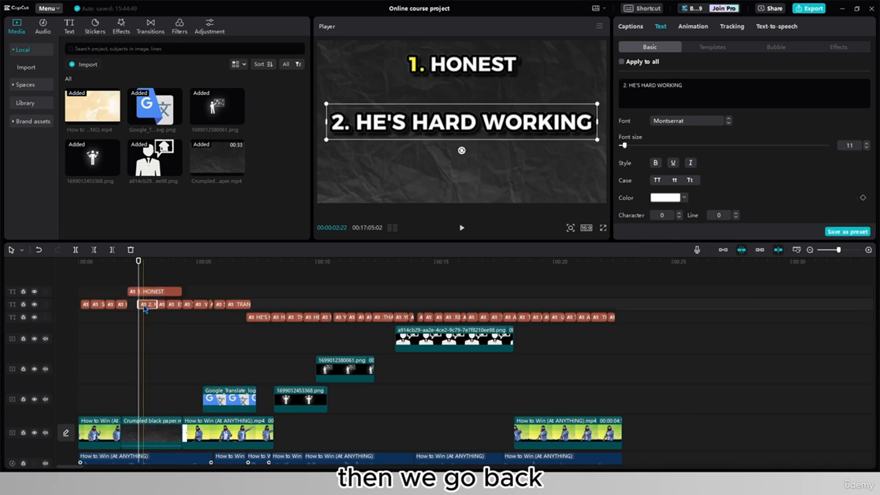
click(667, 198)
double_click(652, 290)
key(ctrl+v)
key(Return)
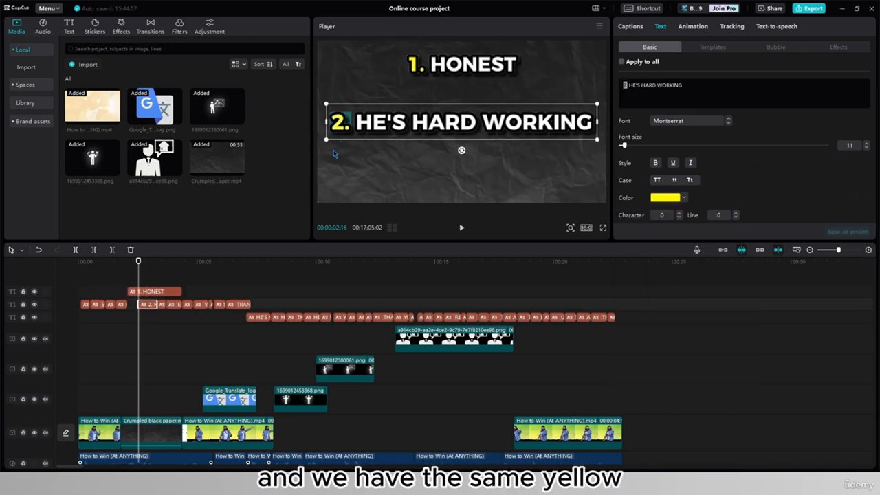
Move "1. HONEST" left so its number lines up with the "2." below, and enlarge it slightly
drag(440, 70, 363, 70)
click(394, 126)
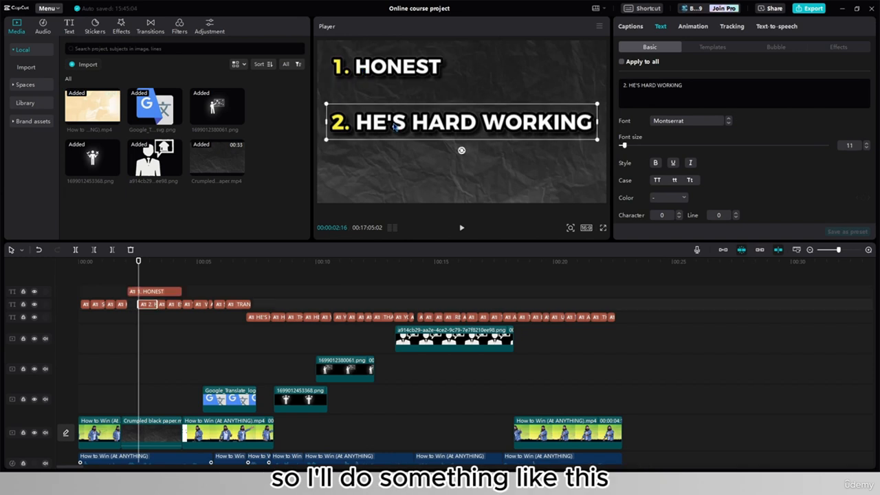
click(398, 68)
drag(456, 43, 464, 40)
Move the second list caption to its own track and stretch it to the end of the crumpled black paper clip
click(149, 304)
drag(150, 304, 182, 292)
Reword the second list caption as "2. HARD-WORKING" and shift it left to align its number under the "1."
drag(641, 85, 630, 86)
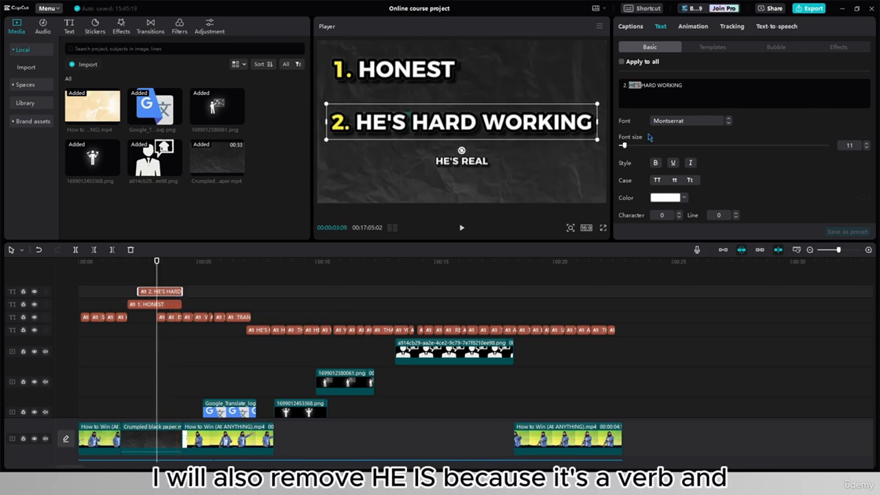
key(BackSpace)
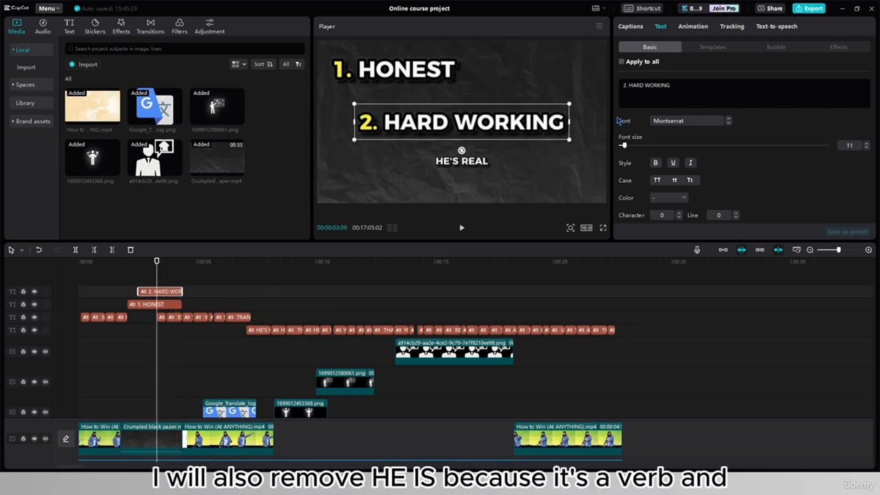
drag(480, 127, 456, 126)
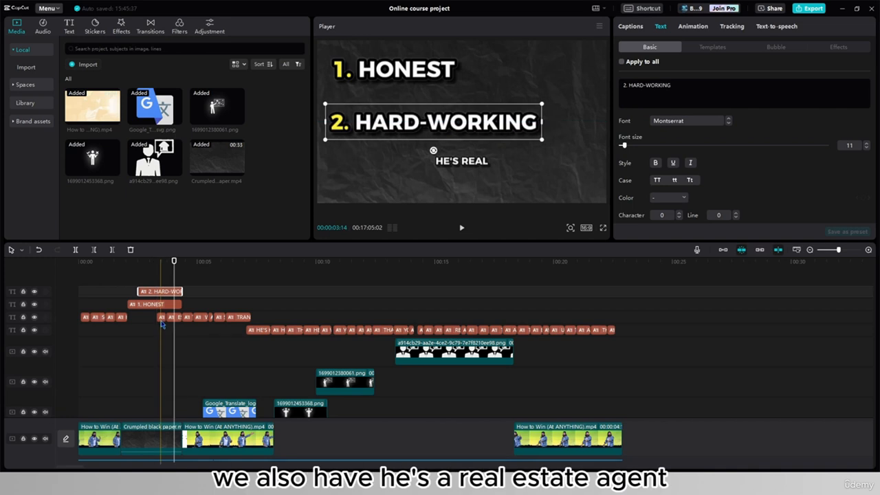
Merge the "HE'S REAL" and "ESTATE AGENT" captions into one and shorten it to "REAL ESTATE AGENT"
click(163, 318)
click(171, 318)
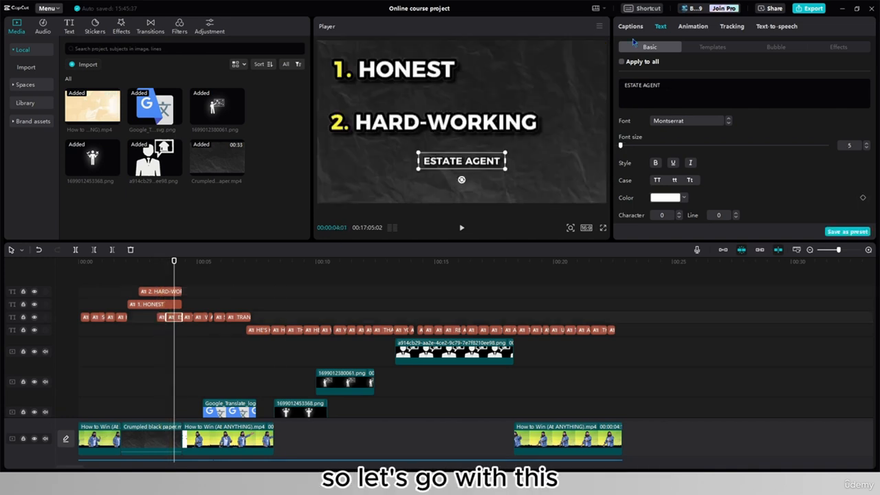
click(631, 27)
click(633, 181)
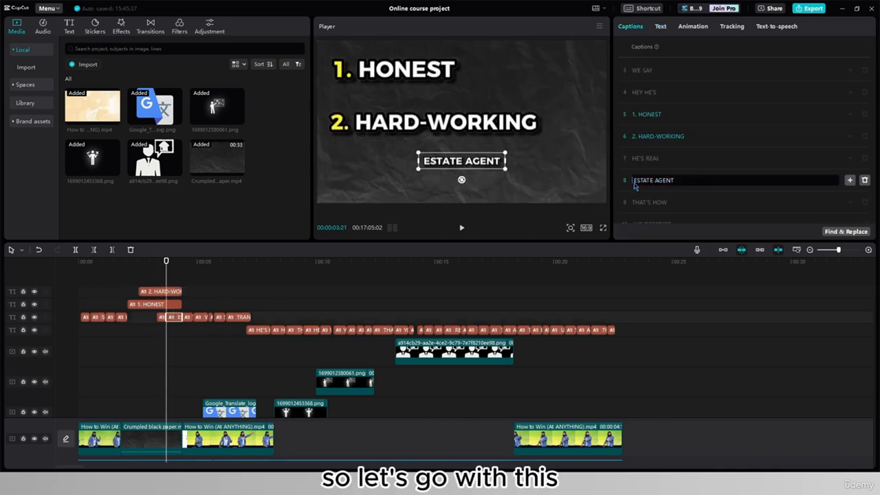
key(BackSpace)
click(647, 161)
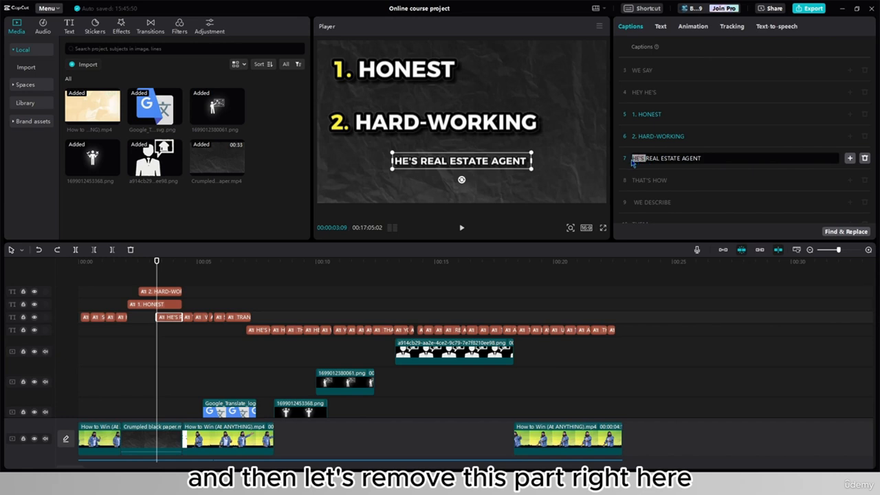
key(BackSpace)
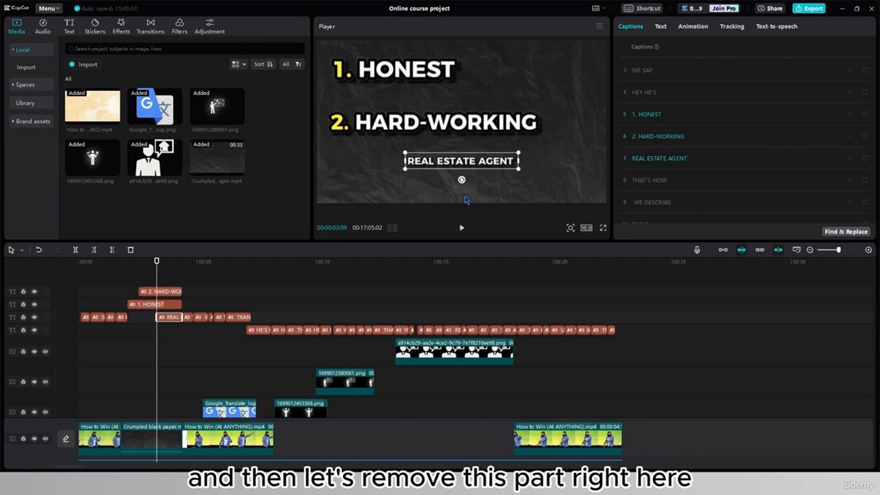
Enlarge the merged caption to list size, number it "3. REAL ESTATE AGENT" and line its number up under the "2."
drag(520, 154, 557, 176)
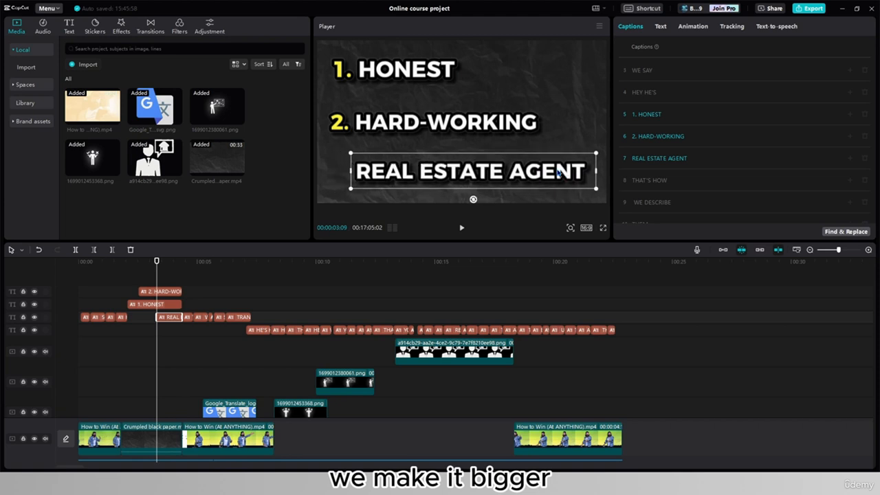
click(659, 27)
click(623, 85)
text(3.)
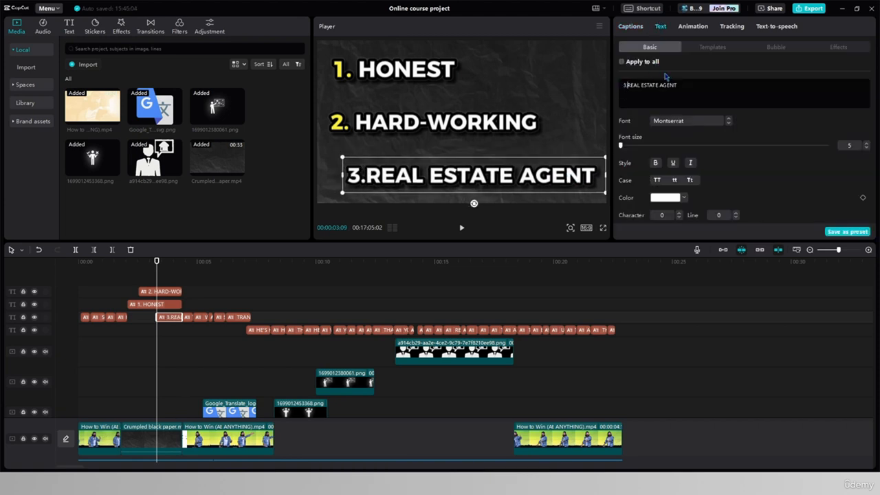
drag(477, 176, 465, 178)
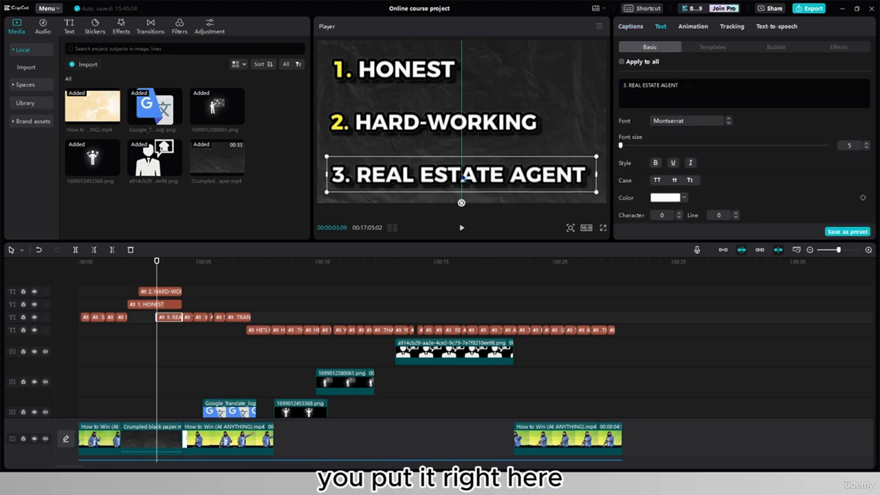
Apply the yellow FFF100 to the "3." in the third list caption
click(660, 199)
click(630, 86)
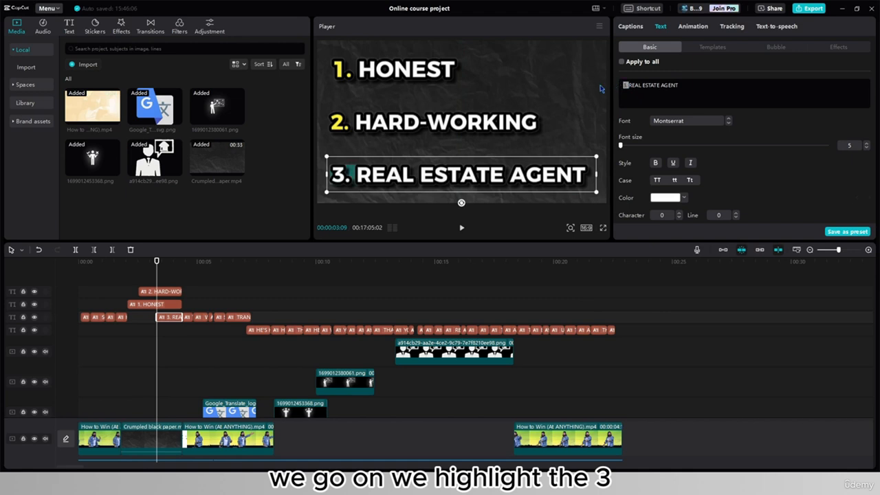
click(664, 200)
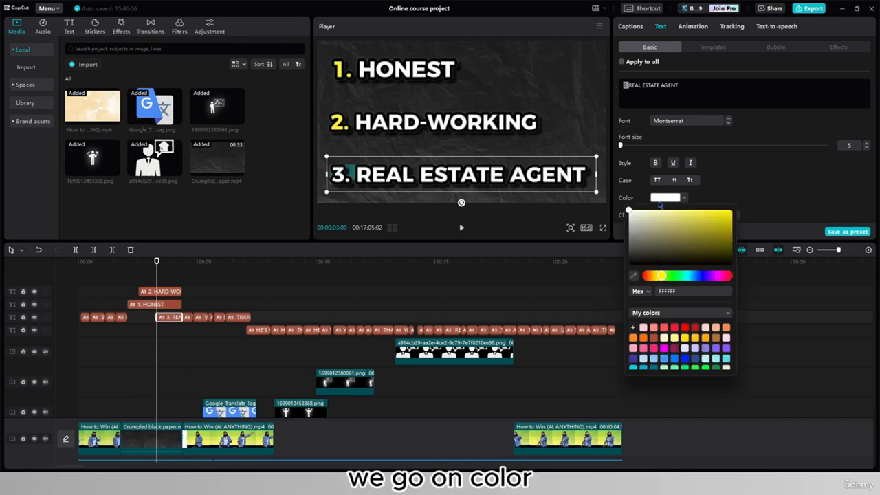
double_click(671, 291)
key(BackSpace)
key(ctrl+v)
click(800, 186)
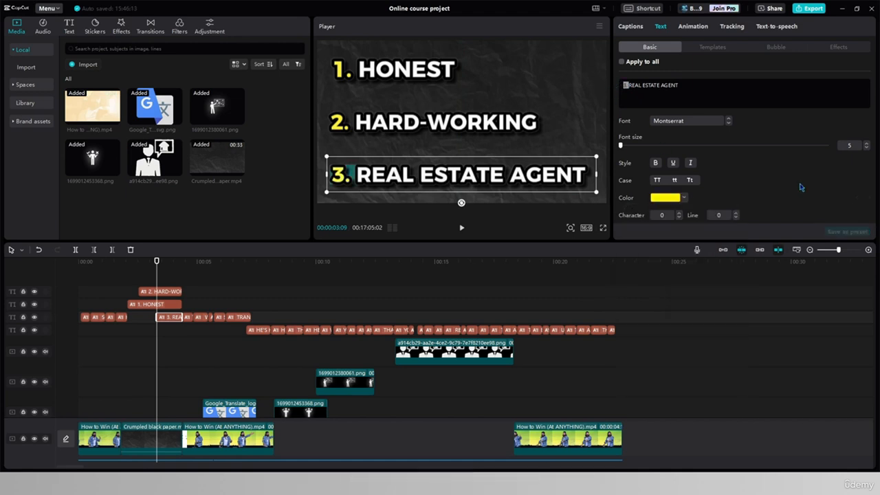
Play back the numbered list section from just before the crumpled black paper clip
click(118, 275)
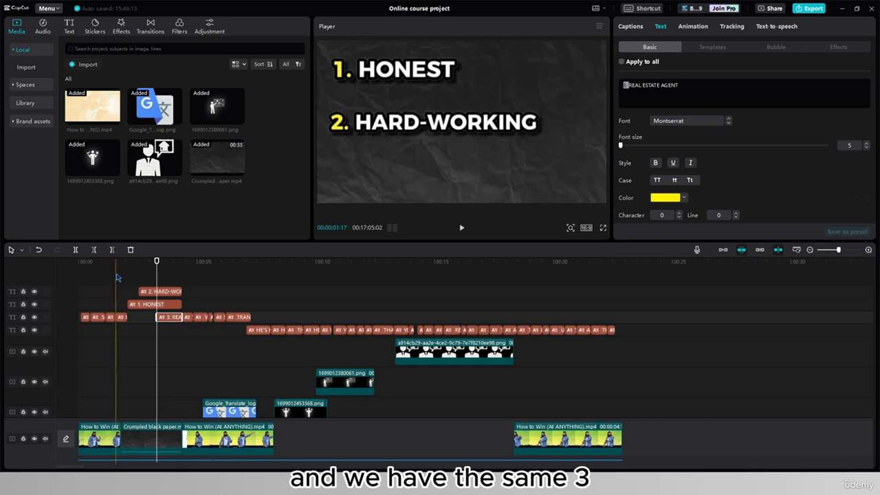
click(461, 228)
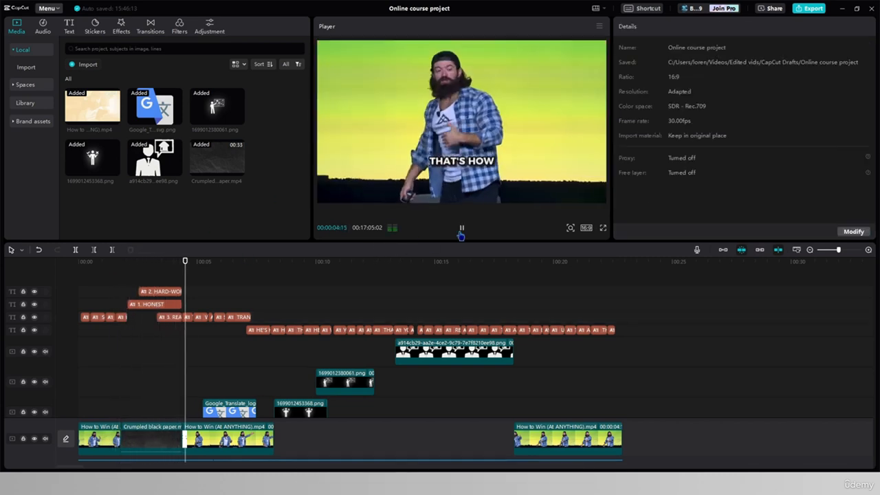
click(462, 230)
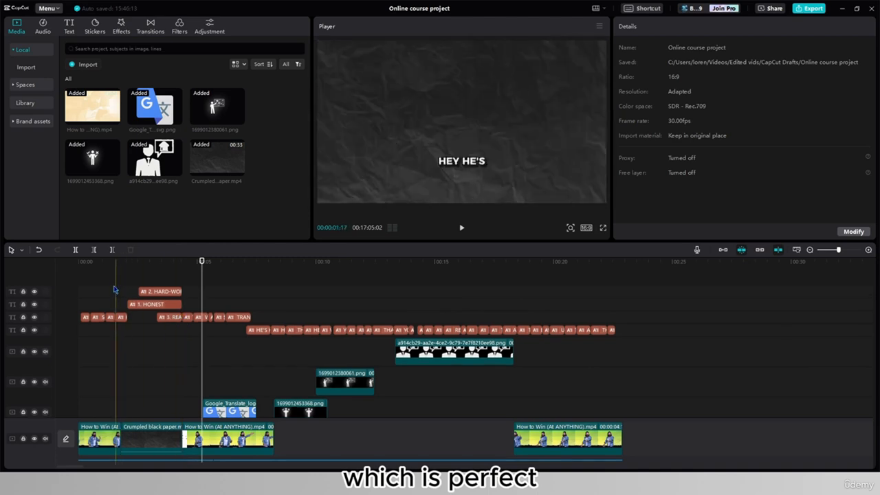
Give the three list captions an entrance animation that slides them in from the right, and preview the list
click(129, 301)
click(693, 26)
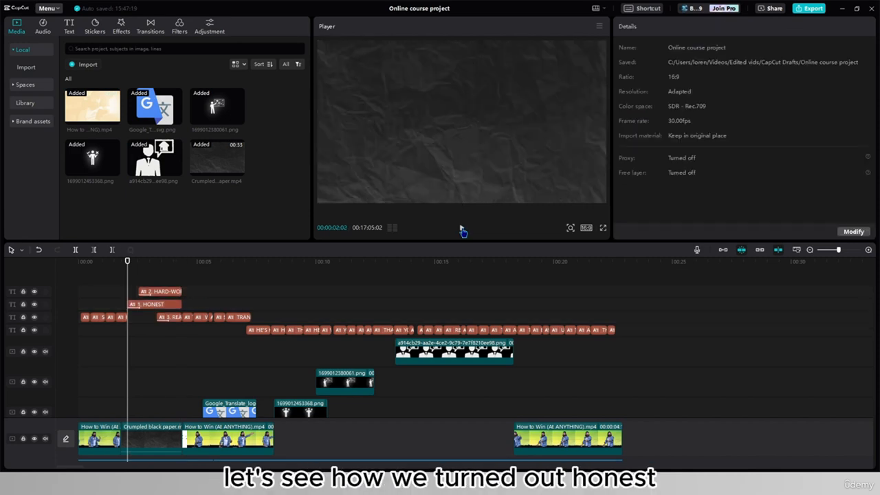
click(461, 229)
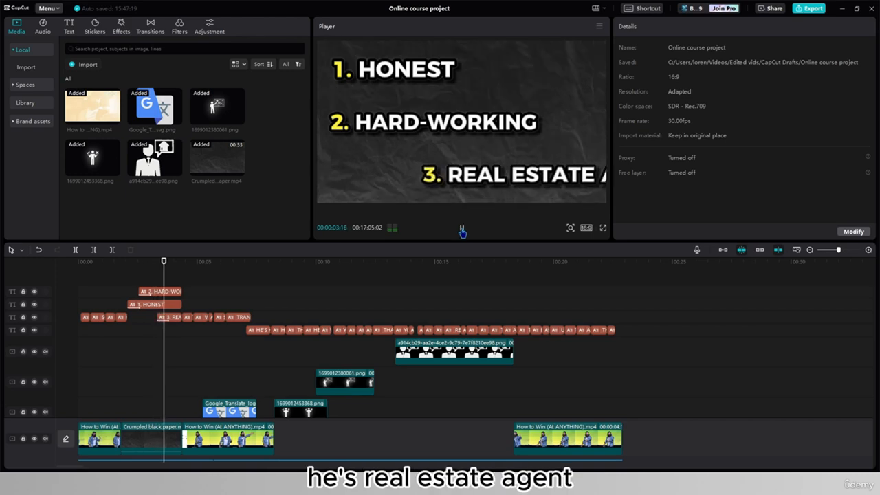
click(462, 229)
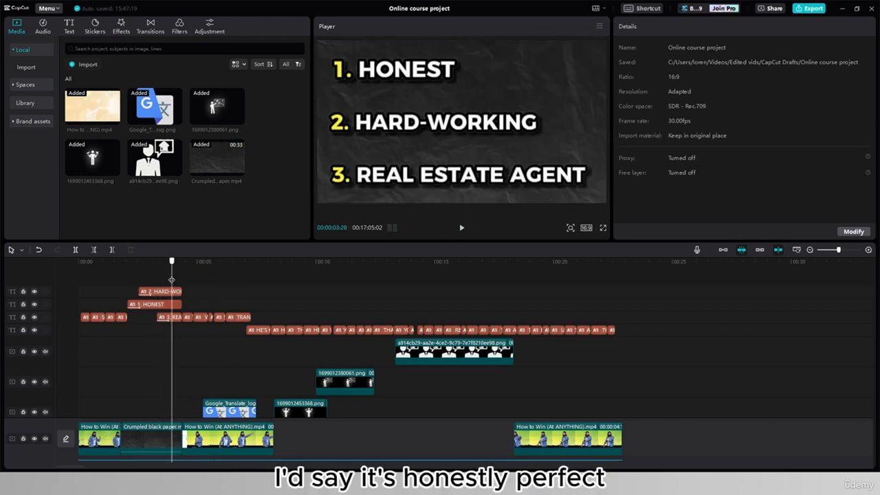
Recolor only the "2." in the second list caption bright green
click(178, 291)
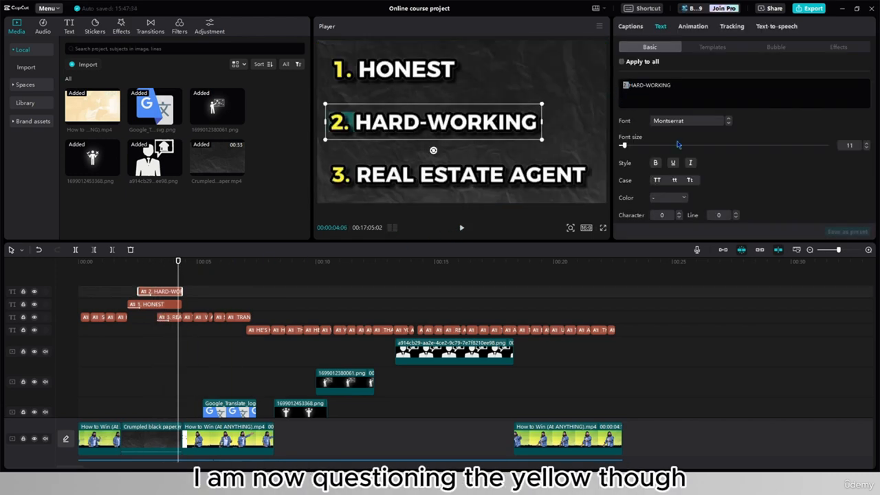
scroll(678, 144, down, 1)
click(667, 164)
drag(672, 246, 674, 242)
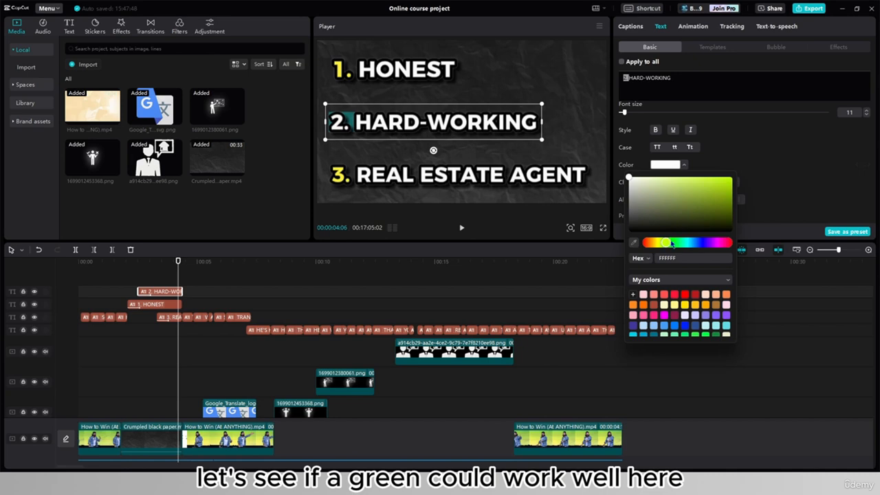
click(709, 141)
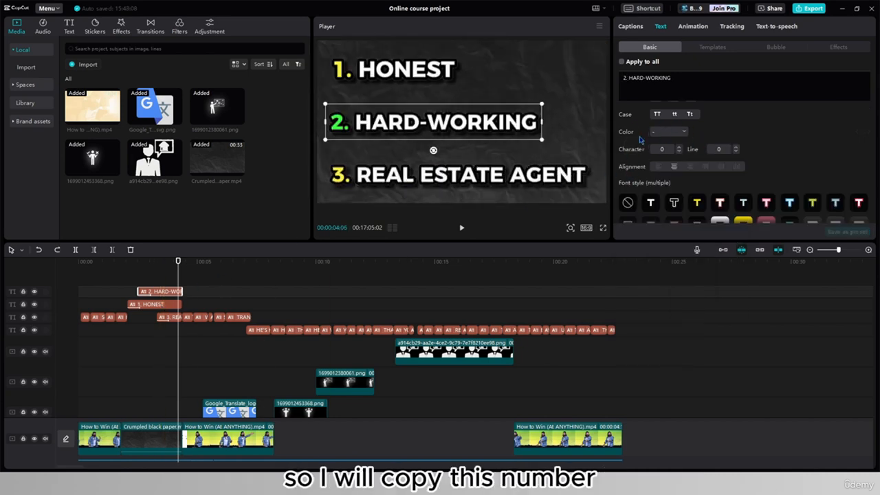
Copy the green 00FF05 from the "2." to the "3." in the third list caption and play back the result
click(665, 132)
click(168, 317)
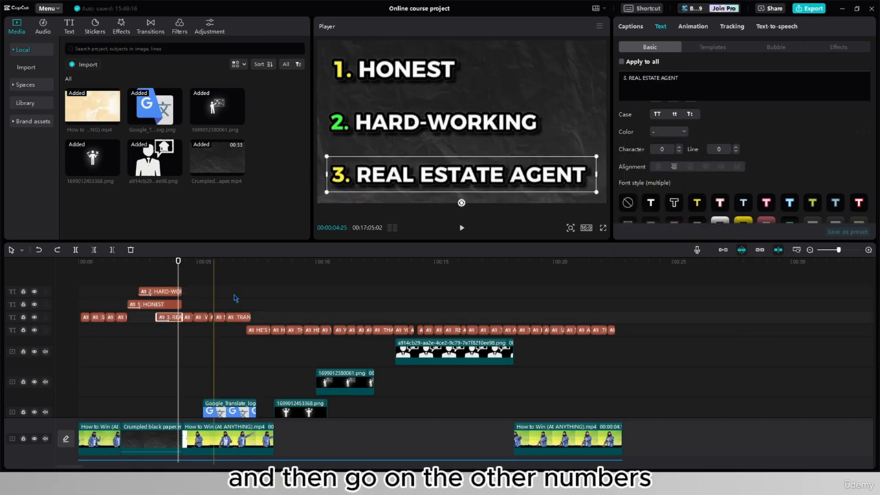
double_click(625, 78)
click(665, 132)
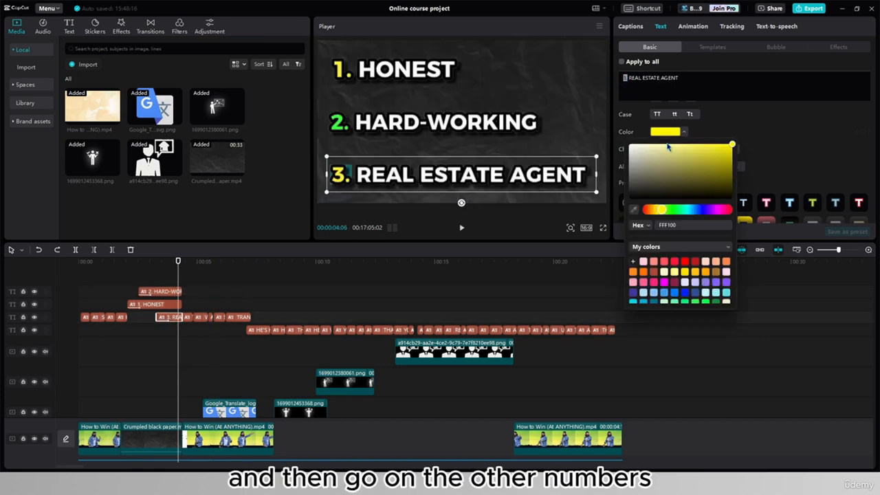
click(678, 224)
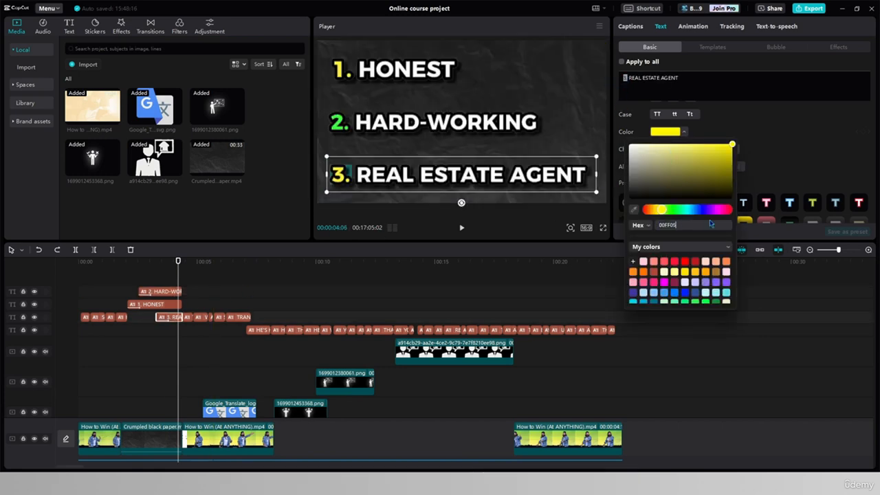
key(Return)
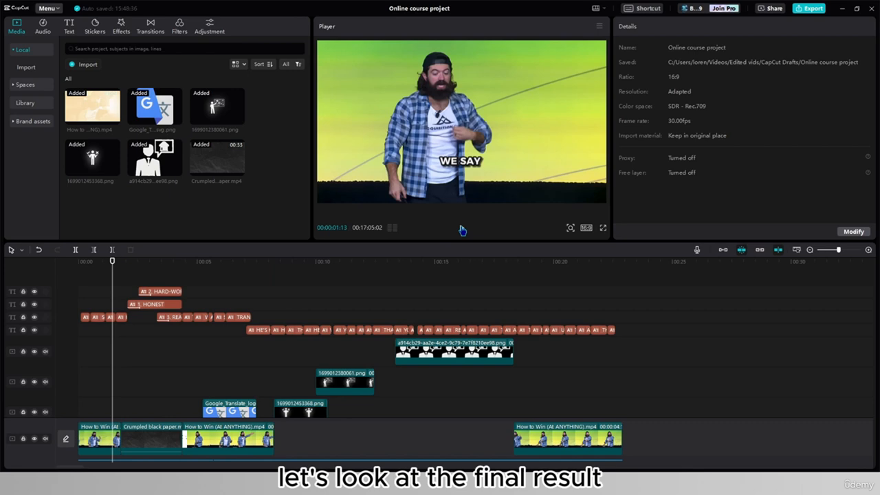
click(461, 229)
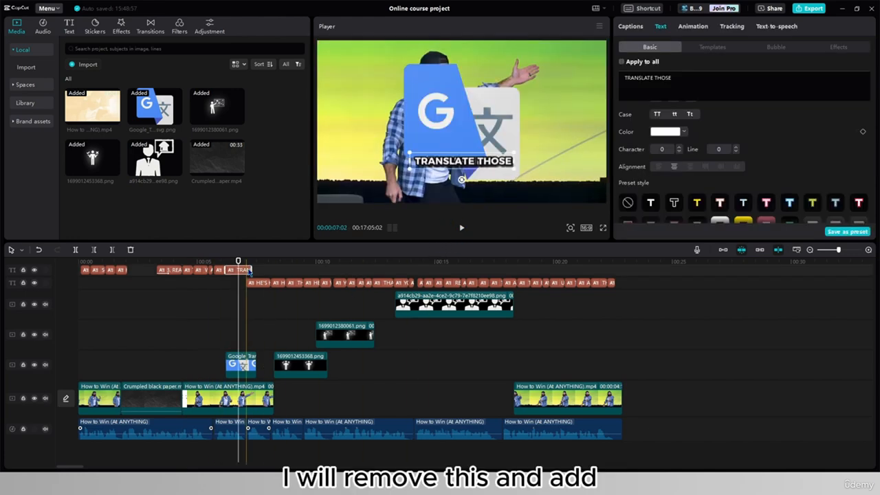
Delete the "TRANSLATE THOSE" caption and trim the Google Translate logo clip to end where the "HE'S HONEST" caption starts
key(Delete)
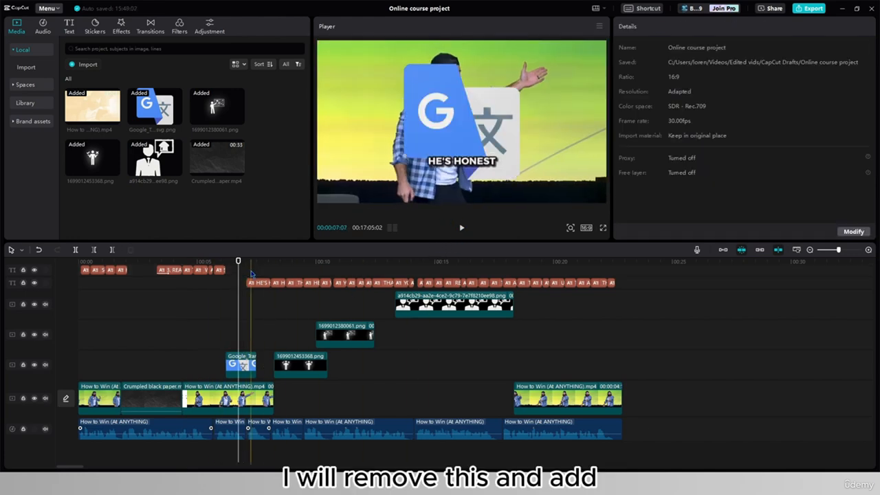
click(251, 364)
drag(255, 366, 245, 366)
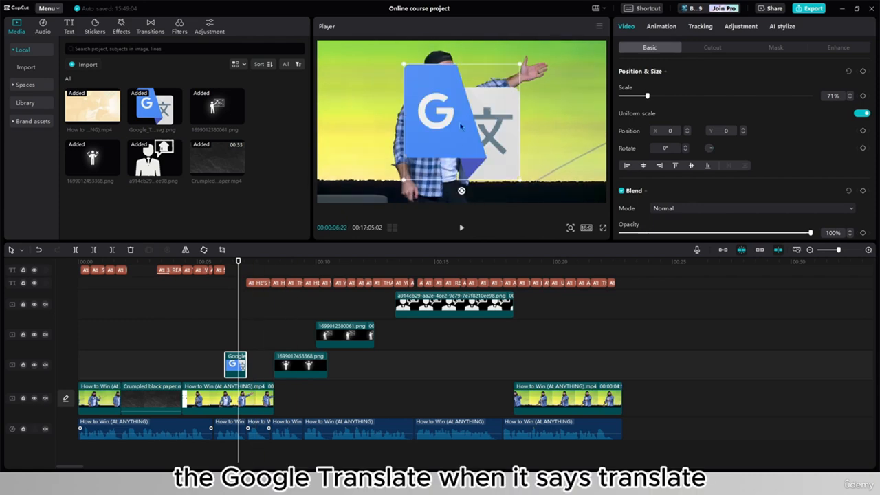
Shrink the Google Translate logo to 33% and place it low on the speaker's body at X -79, Y -560
drag(405, 65, 435, 95)
drag(459, 122, 453, 164)
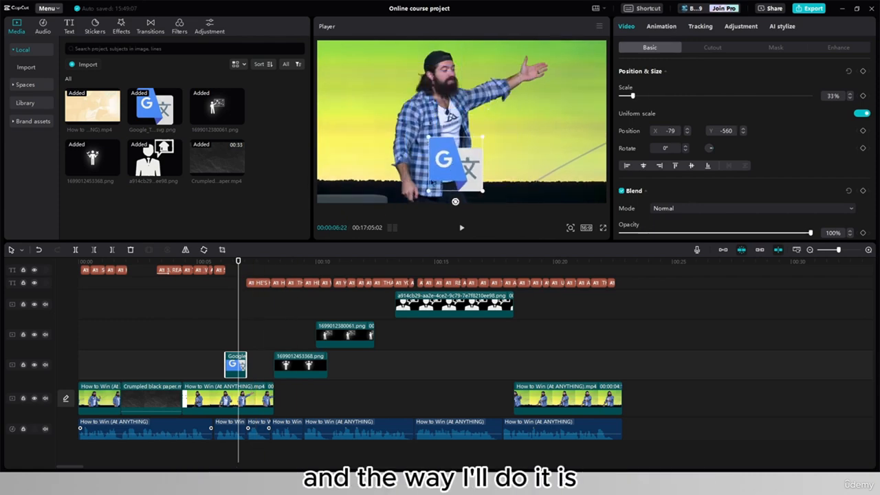
Keyframe the Google Translate logo's scale at 1% at the clip's start and 35% eight frames further on
click(225, 337)
click(235, 363)
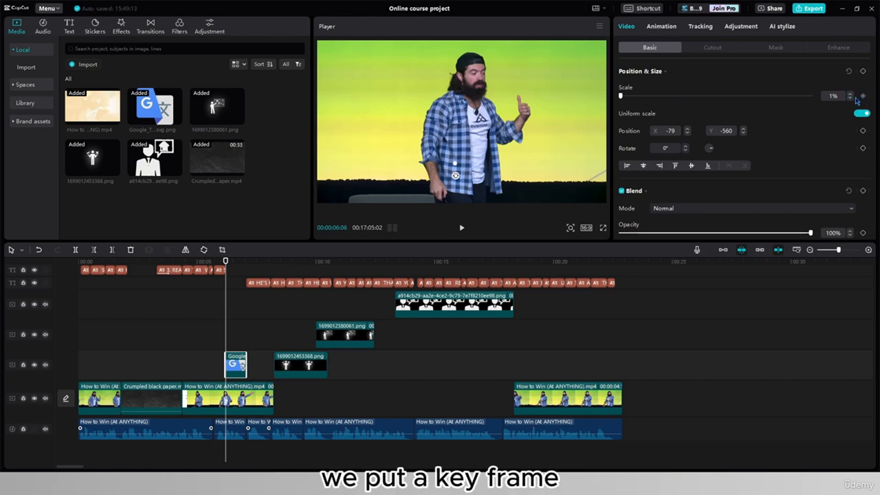
key(Right)
key(Right)
key(Right)
key(Right)
key(Right)
key(Right)
key(Right)
key(Right)
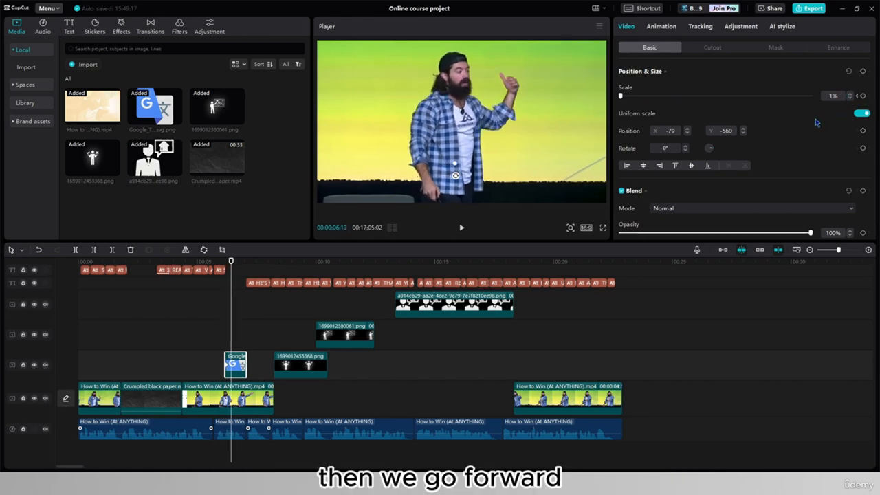
drag(625, 97, 633, 101)
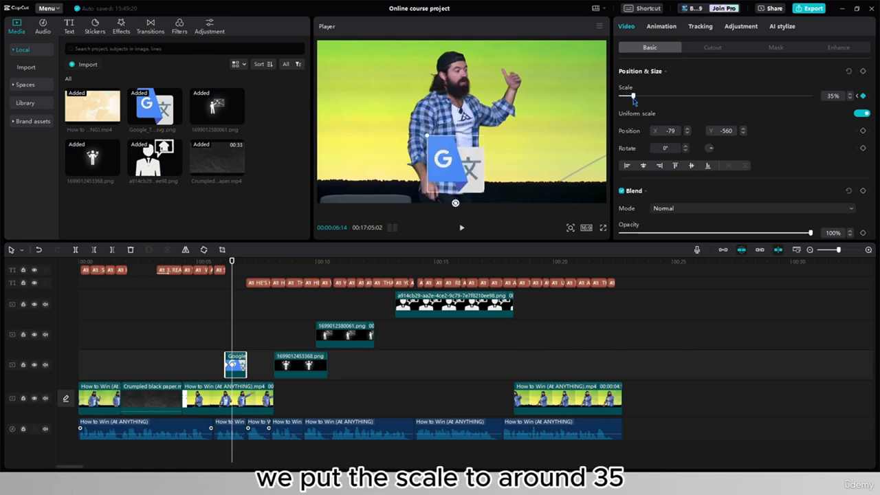
Add a 30% scale keyframe to the Google Translate logo four frames after the 35% keyframe
key(Right)
key(Right)
key(Right)
key(Right)
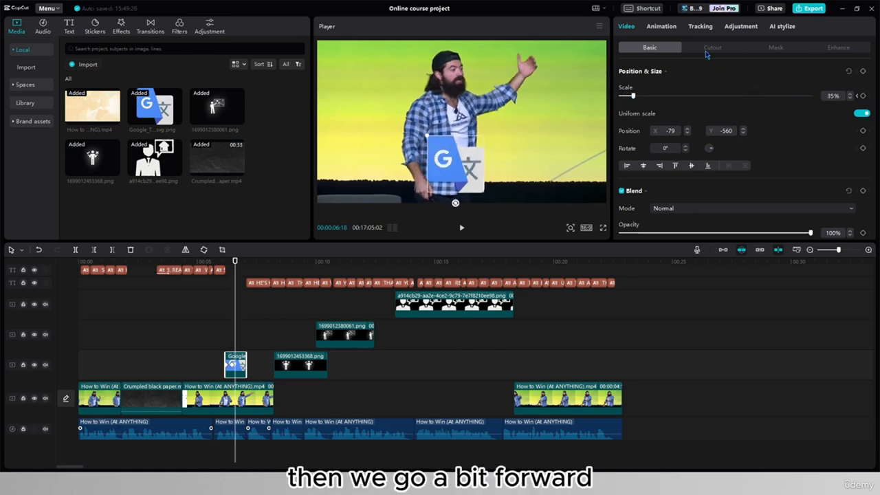
click(850, 98)
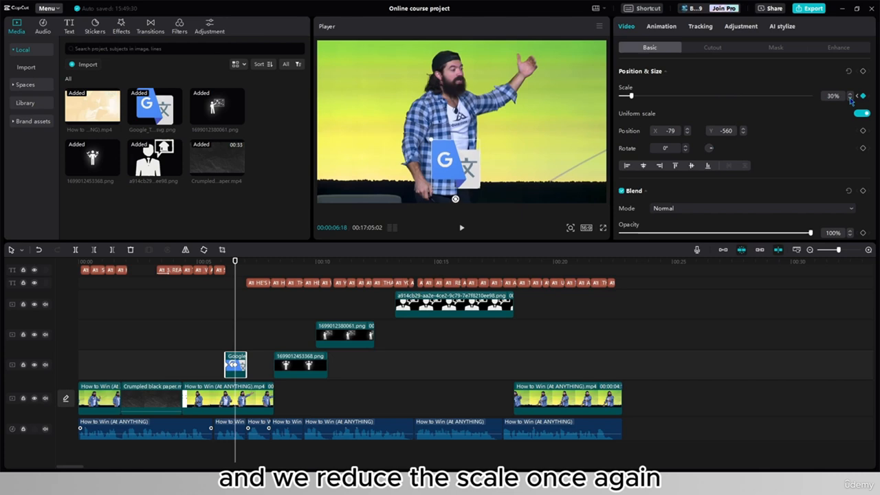
Play back the Google Translate logo's scale animation from shortly before its clip
click(213, 328)
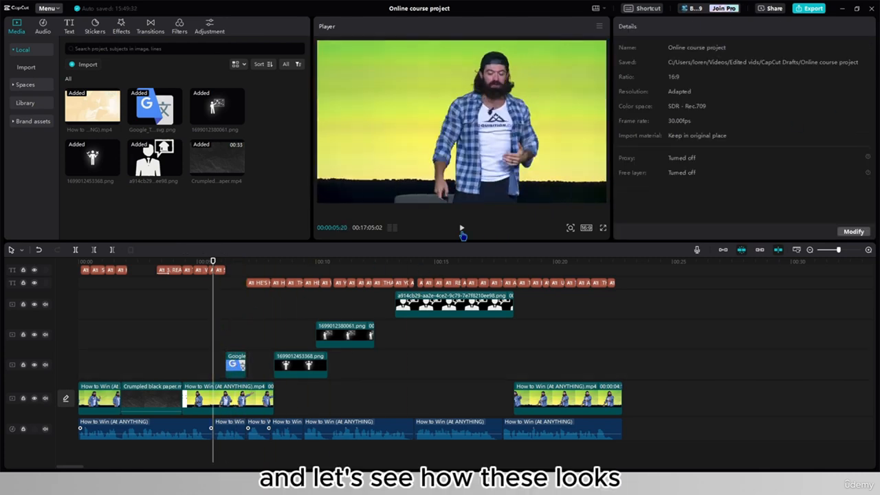
click(462, 231)
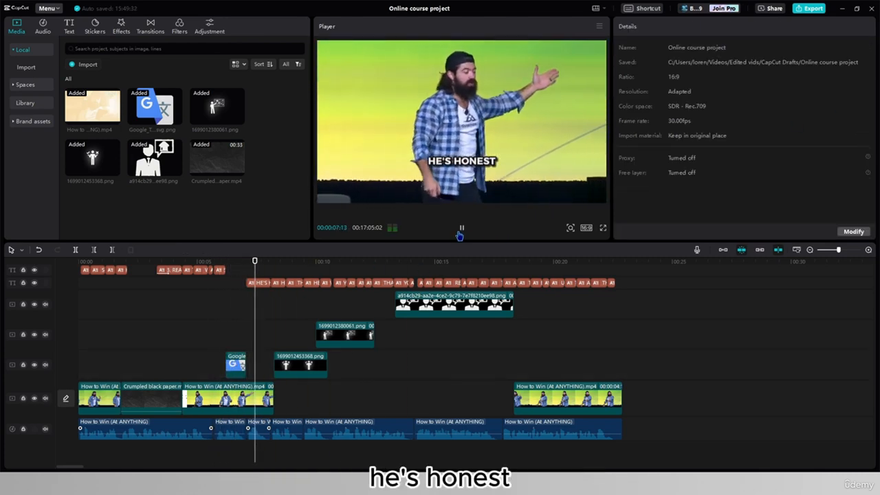
click(461, 232)
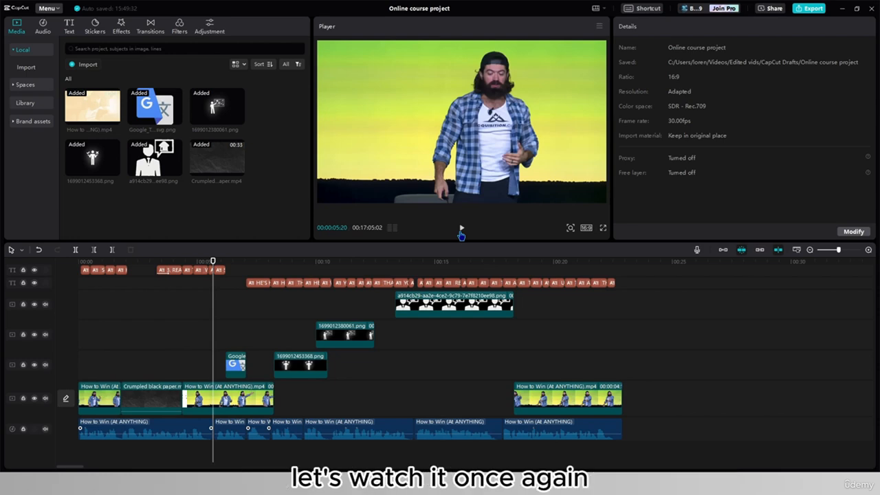
Duplicate the crumpled black paper clip into the gap on the main track and extend it to fill the gap, 00:00:10:03 long
click(461, 232)
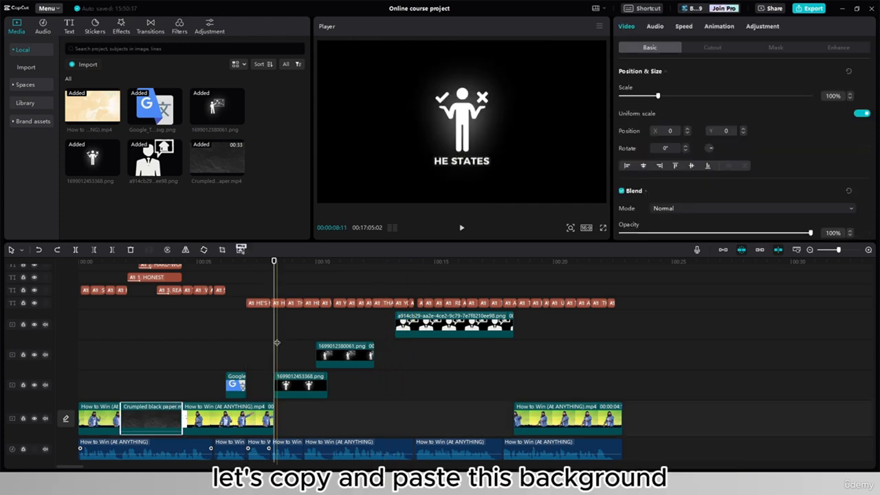
key(ctrl+c)
key(ctrl+v)
drag(293, 324, 514, 416)
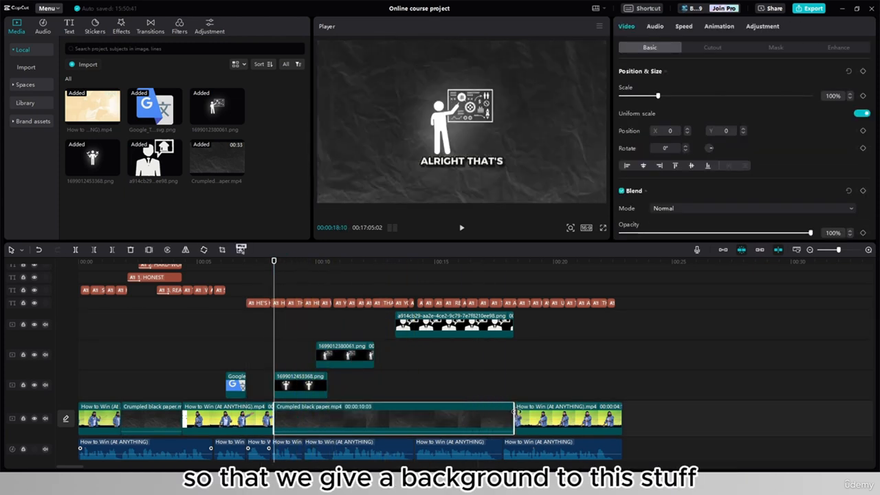
Move the figure icon with the check and cross below the frame to X 0, Y -2160 and keyframe its position at its clip's start
click(278, 381)
drag(452, 134, 451, 266)
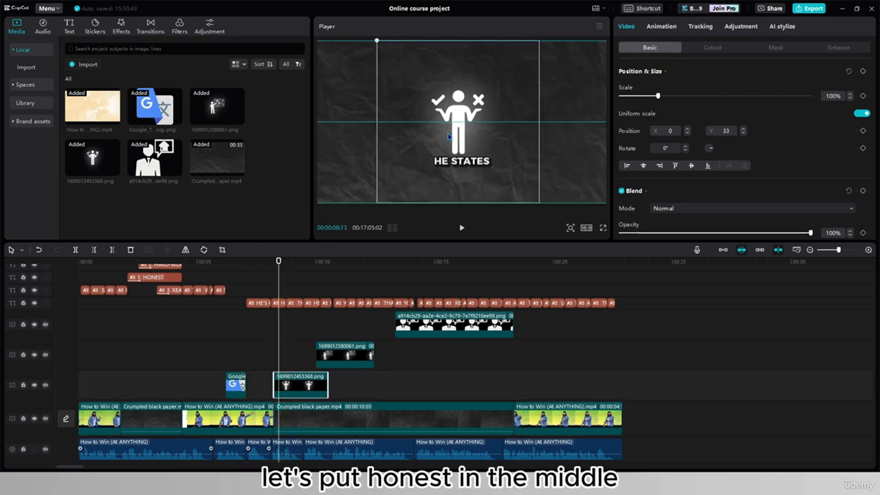
click(863, 131)
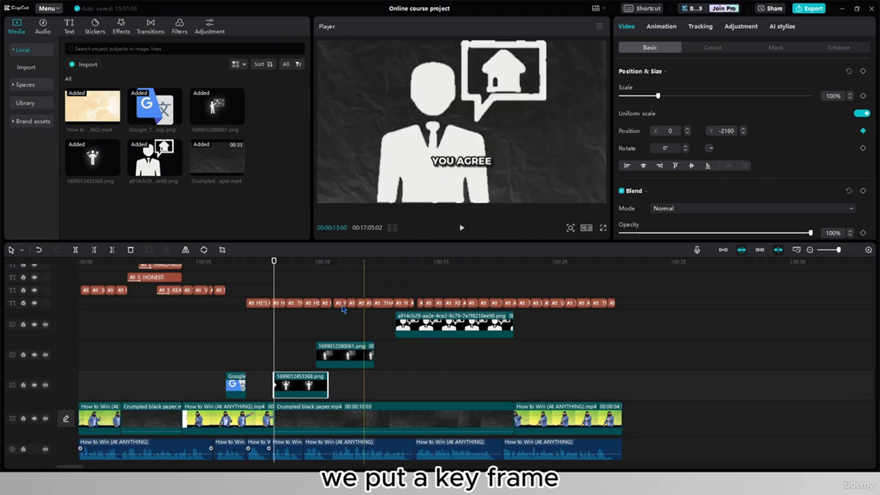
Keyframe the figure icon's position at X 33, Y 411 at 00:00:08:26 and at X 0, Y 67 four frames further on
click(289, 383)
drag(384, 205, 393, 14)
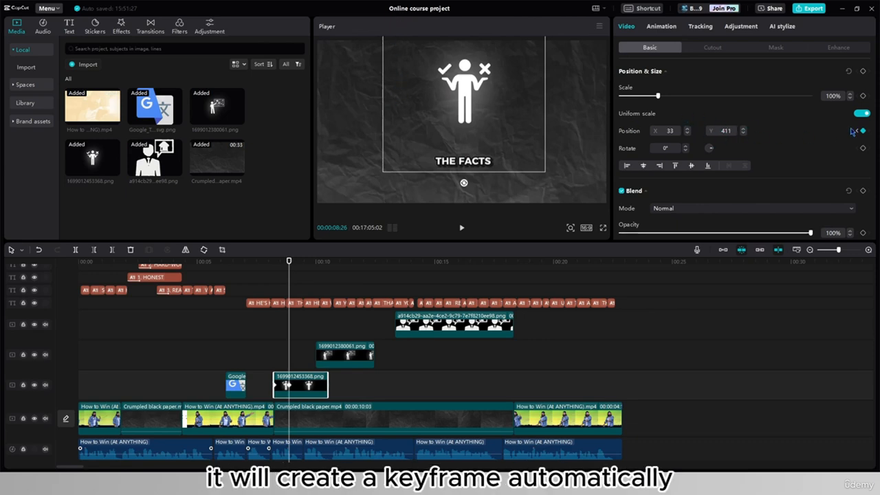
key(Right)
key(Right)
key(Right)
key(Right)
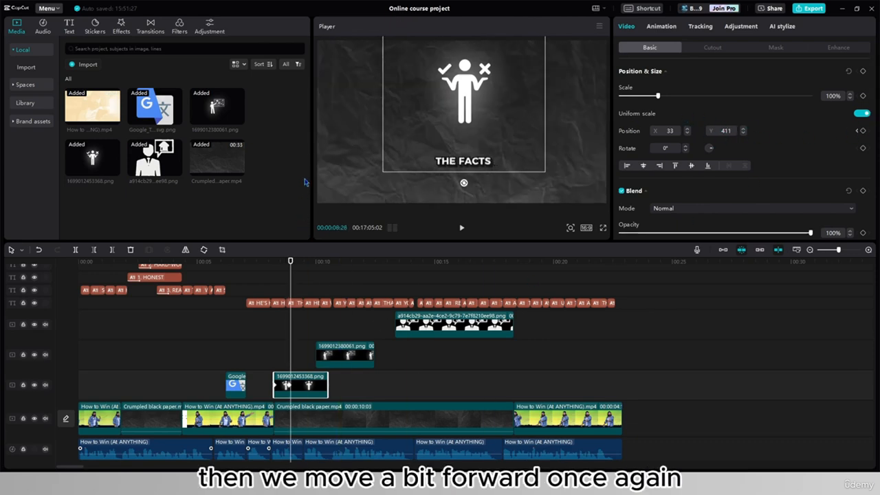
drag(439, 105, 438, 129)
Play back the figure icon's upward entrance from the start of its clip
click(271, 262)
click(461, 227)
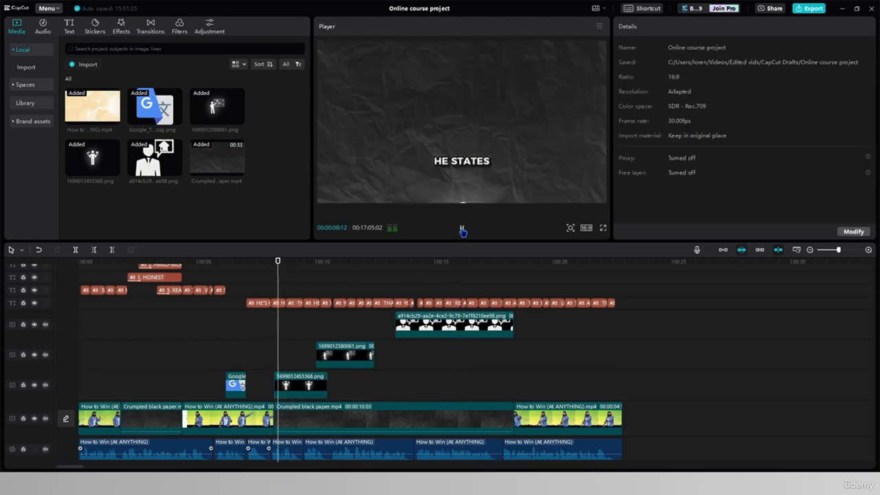
click(462, 228)
Open the figure icon's position graph and shift its last X keyframe about four frames further on, to X -18
click(301, 377)
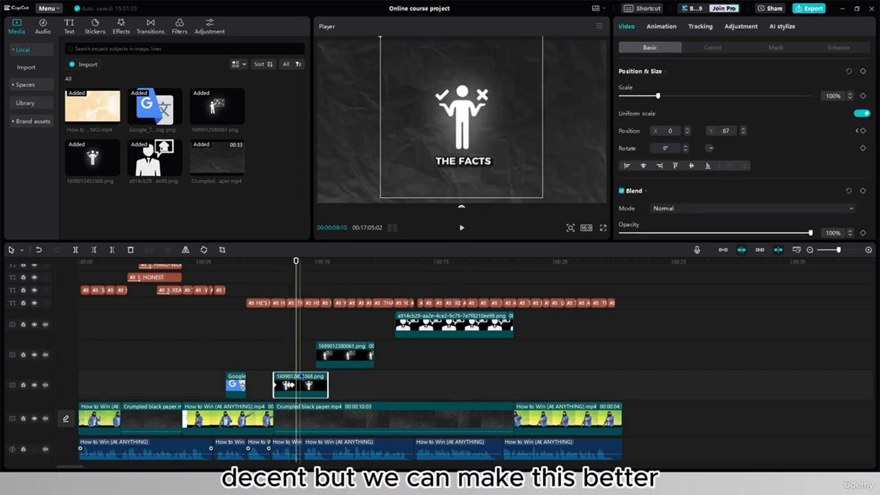
click(301, 377)
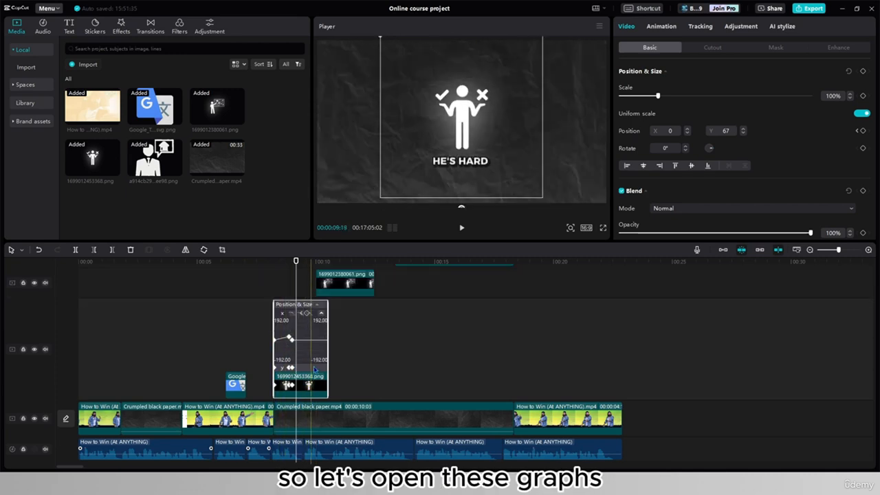
scroll(302, 385, up, 2)
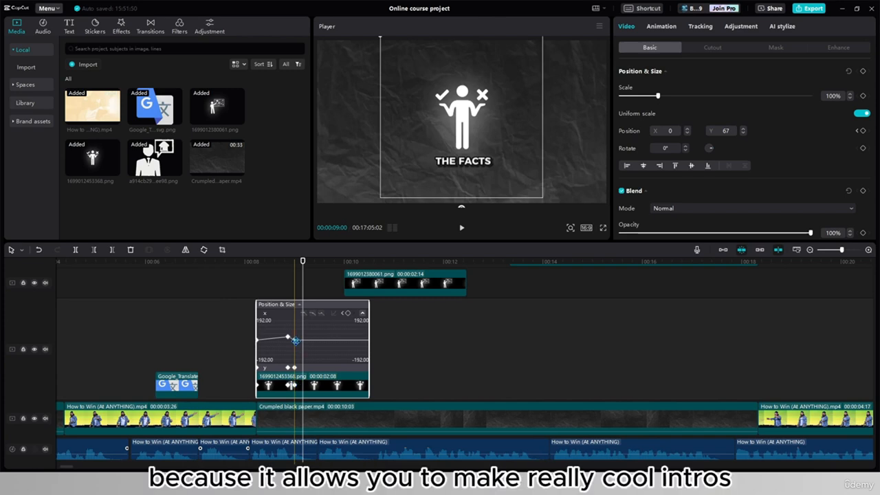
drag(295, 342, 298, 343)
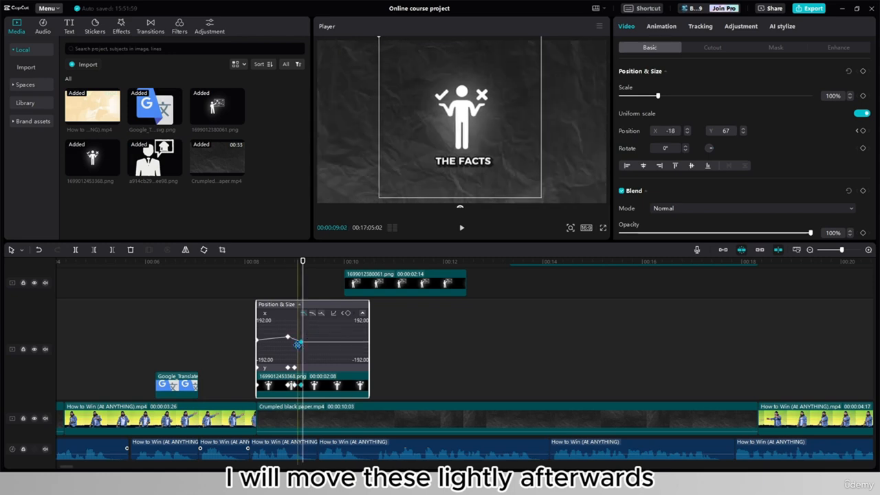
Apply Auto curve to the figure icon's X position keyframes
click(287, 337)
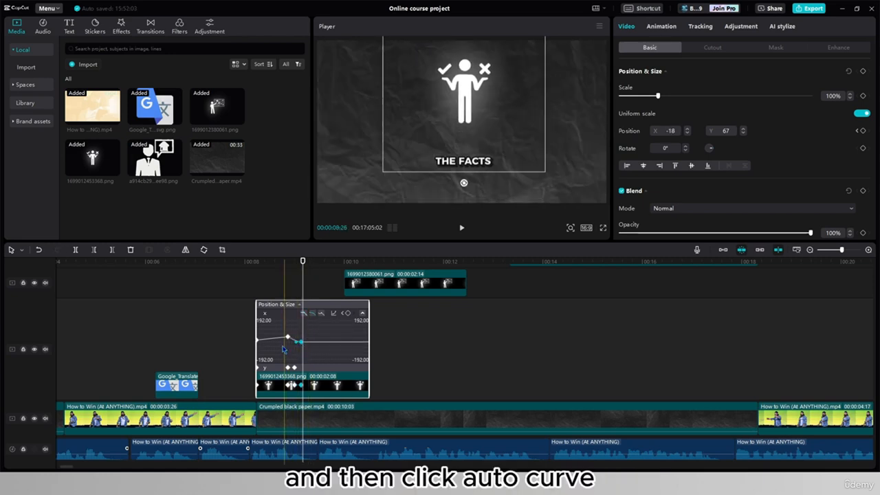
click(313, 314)
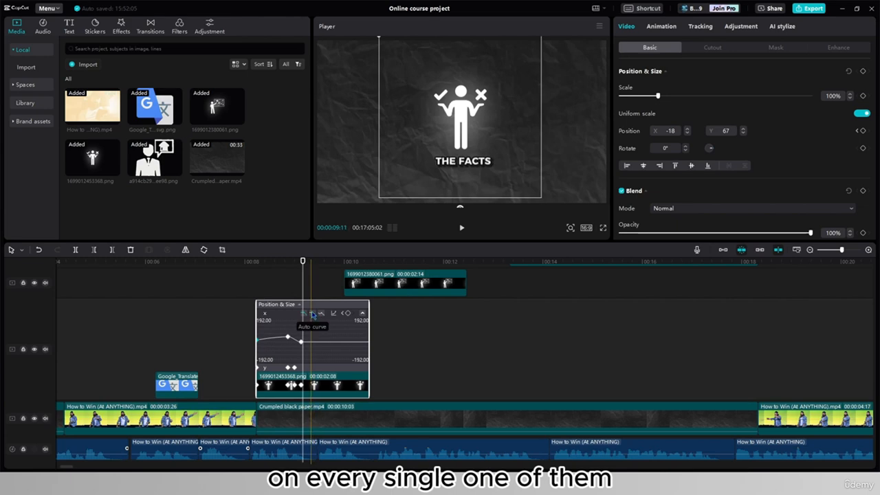
click(312, 315)
Play back the figure icon's entrance with the curved X keyframes from just before its clip
click(240, 352)
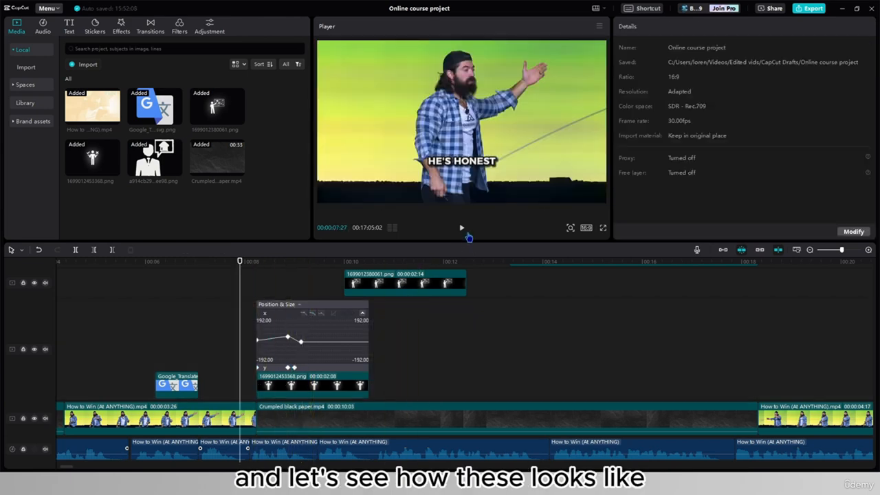
click(462, 230)
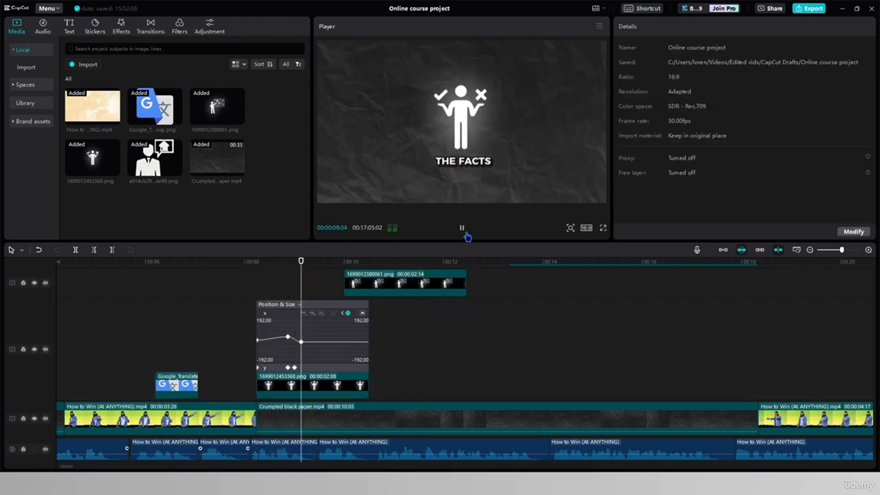
click(462, 229)
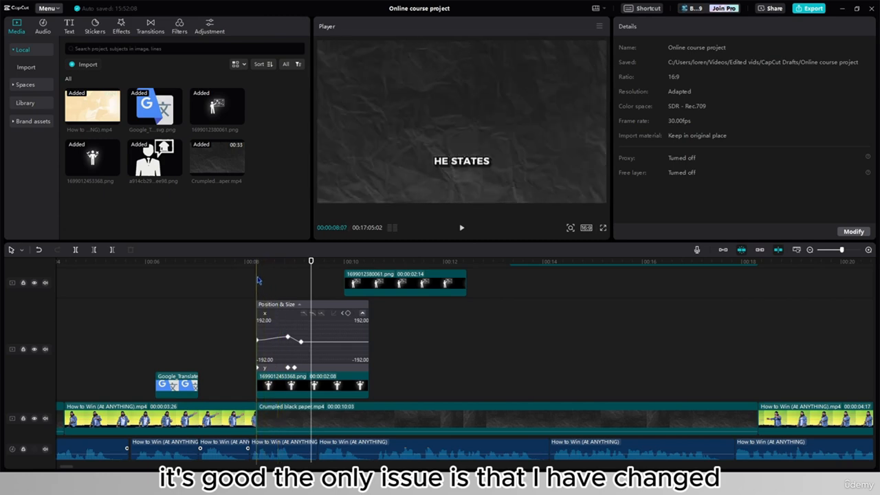
click(258, 280)
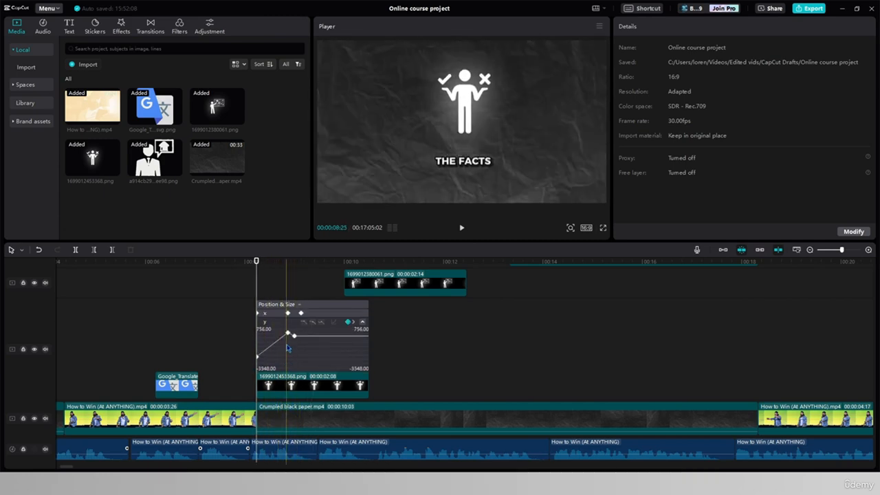
Set the X position to 0 at each of the figure icon's keyframes after the first so it moves only vertically
click(288, 334)
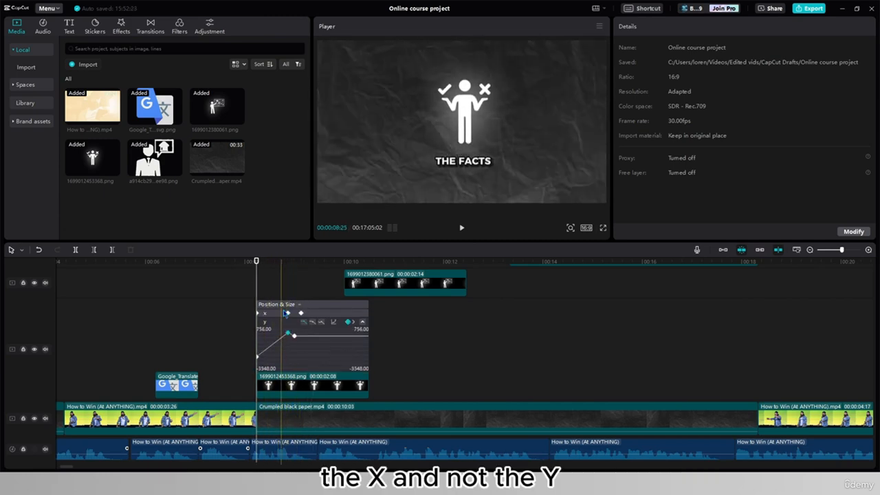
click(278, 312)
click(264, 420)
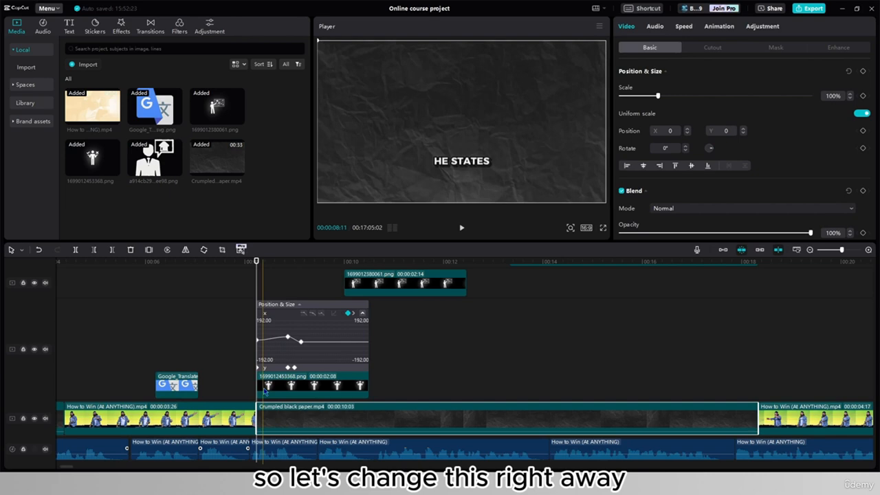
click(265, 392)
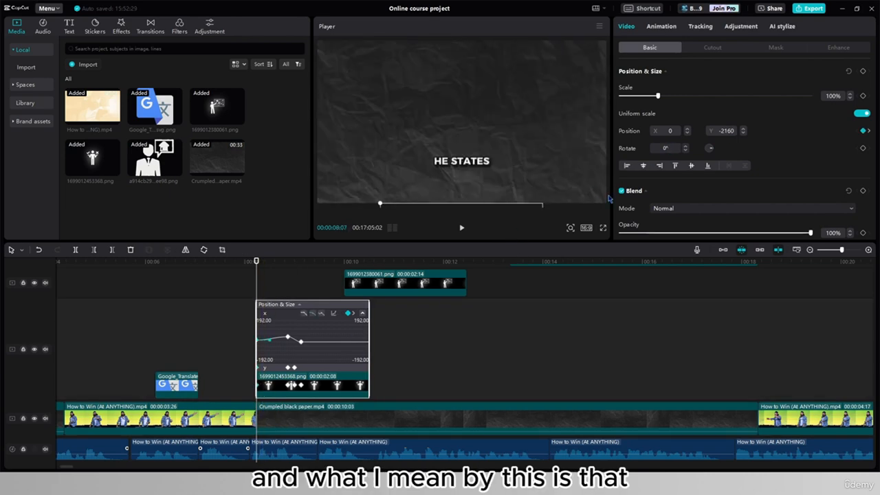
key(space)
key(space)
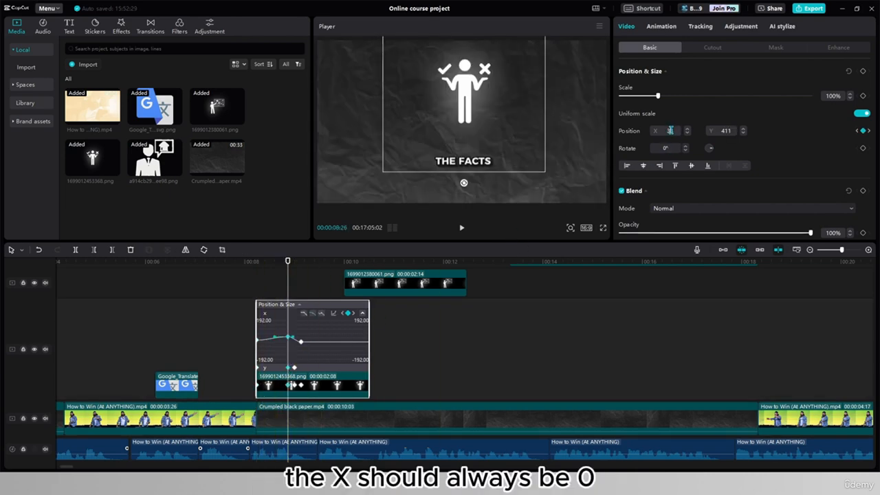
key(Return)
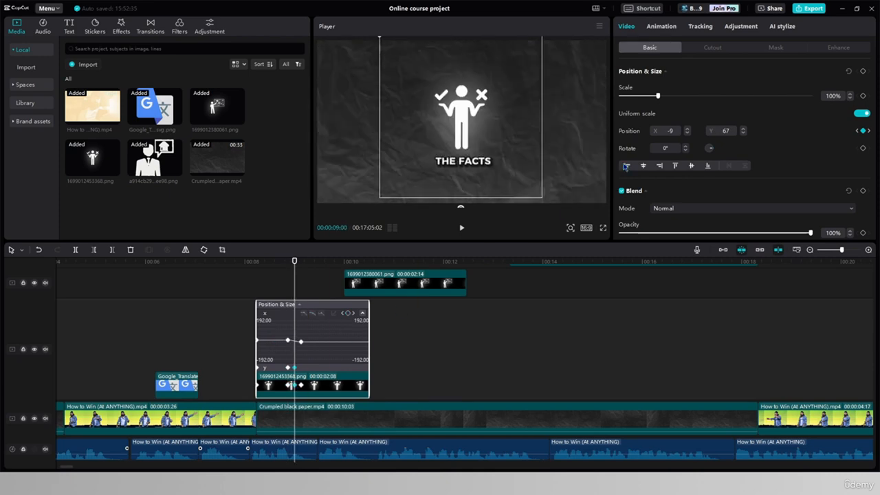
double_click(671, 131)
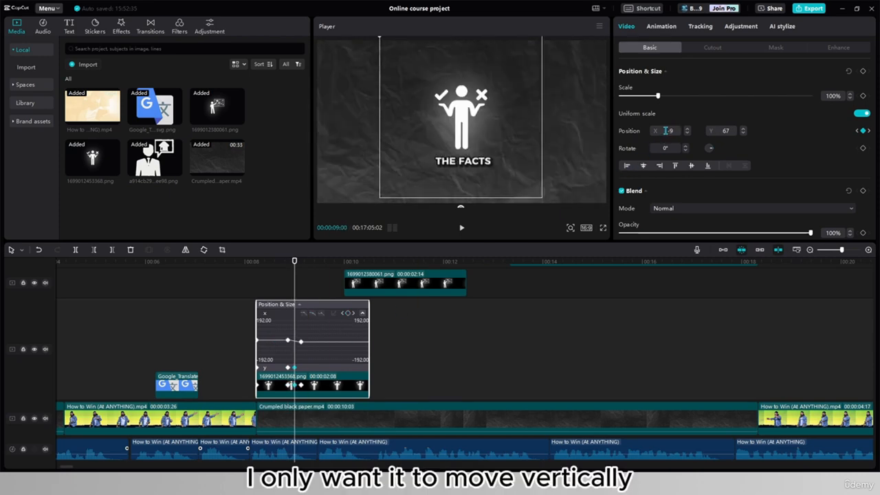
text(0)
key(Return)
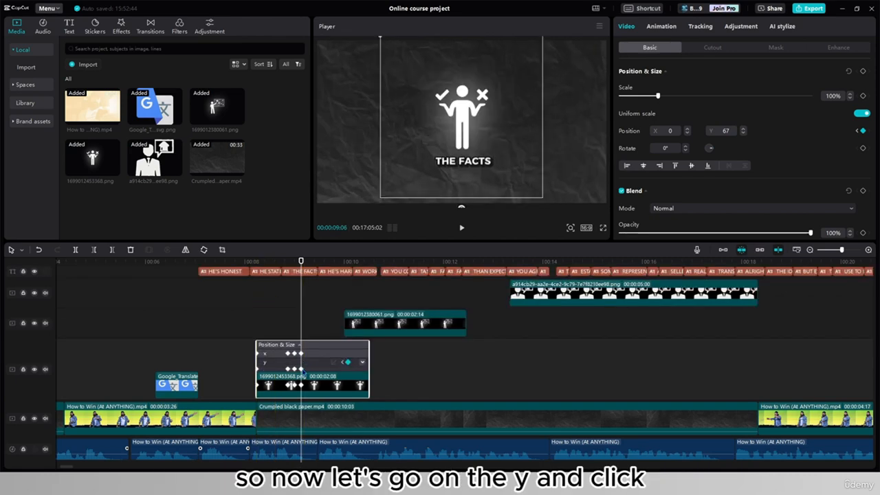
Open the figure icon's Y position graph and apply Auto curve to all its keyframes
click(265, 367)
click(291, 333)
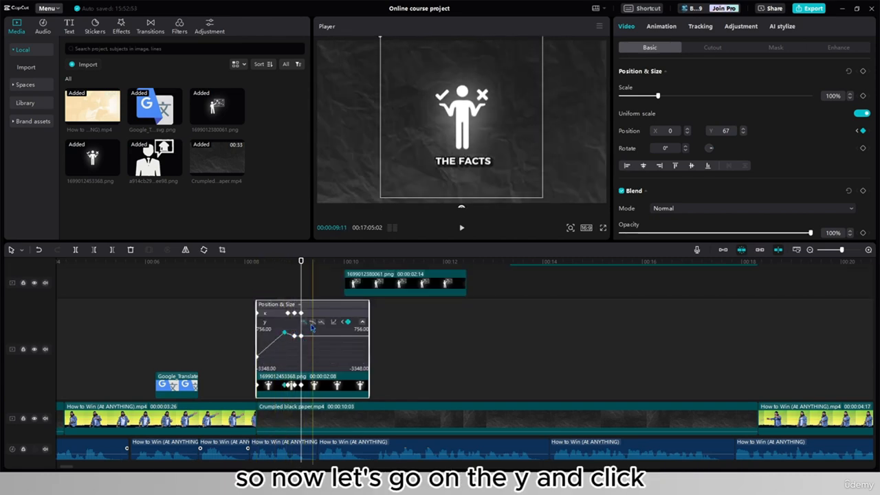
click(313, 322)
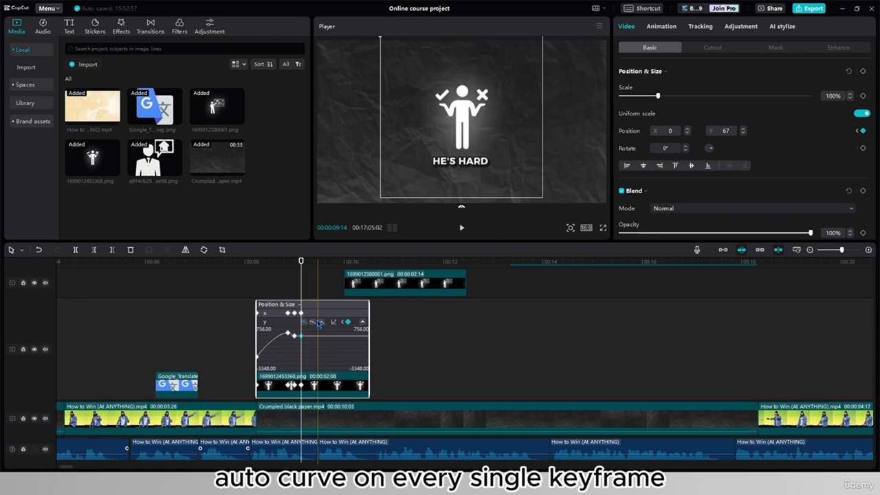
Play back the figure icon's purely vertical entrance from shortly before its clip
click(235, 349)
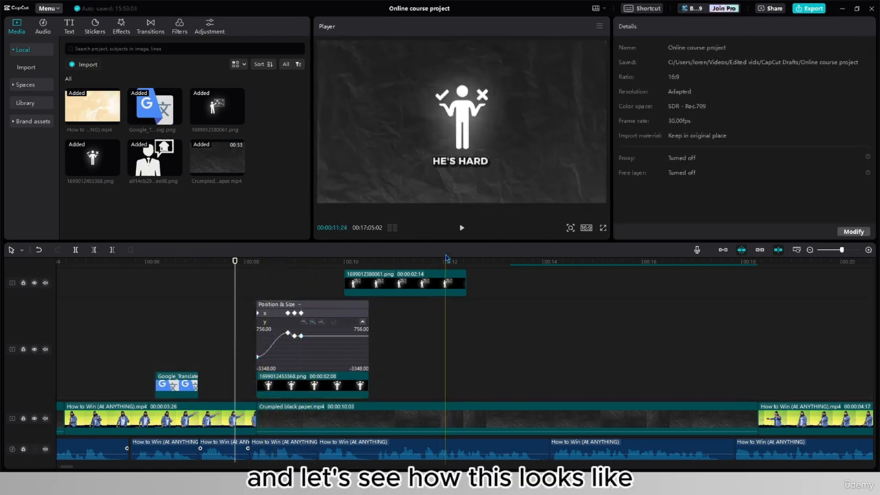
click(462, 230)
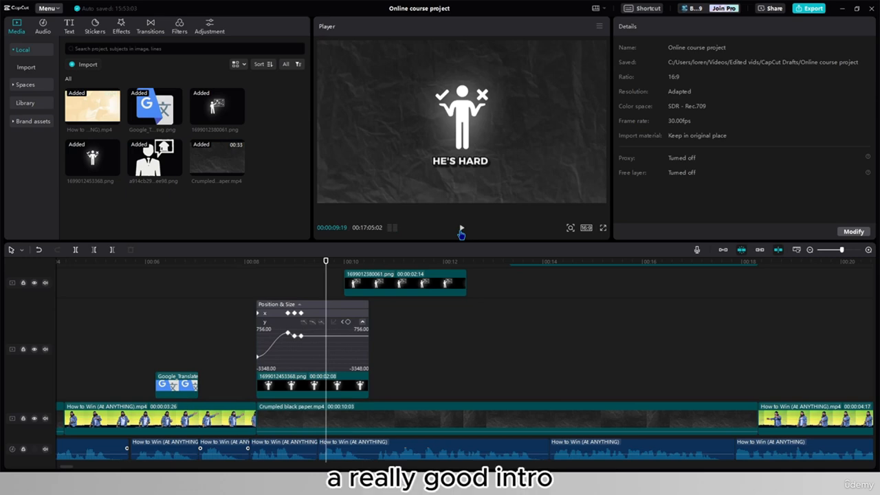
Add scale, position and rotation keyframes to the figure icon at its last position keyframe, at 00:00:09:04
drag(353, 260, 301, 280)
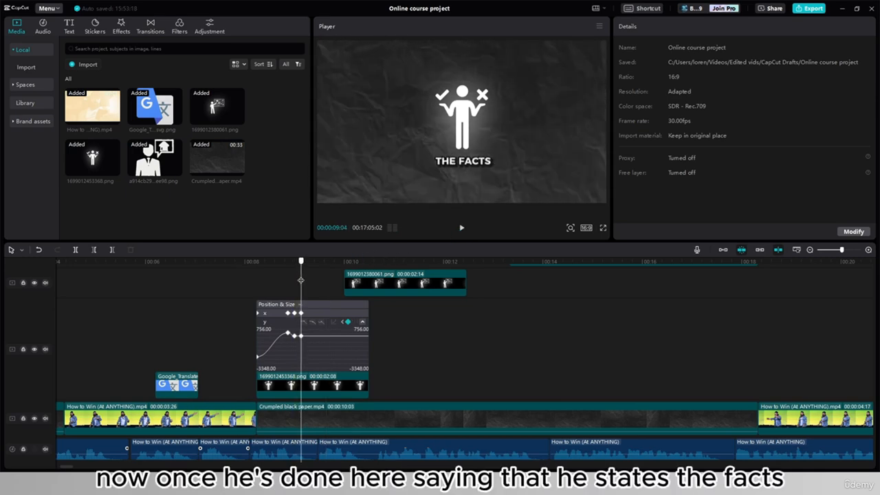
scroll(317, 315, up, 1)
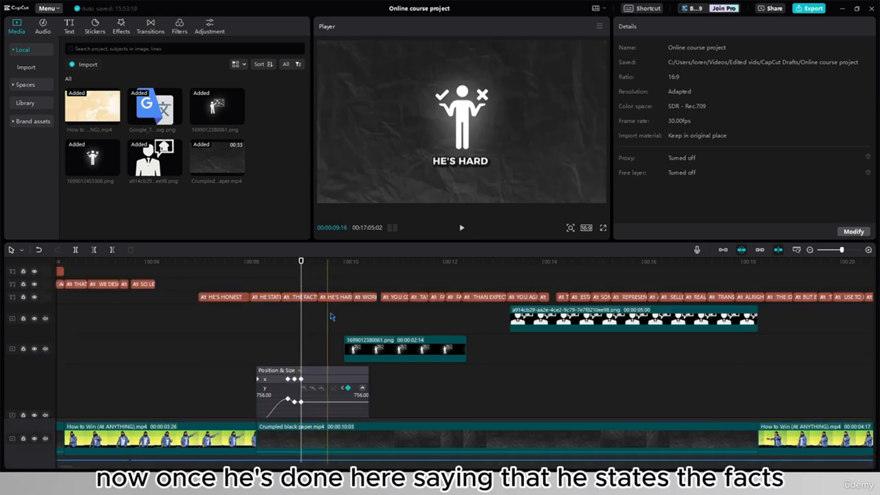
scroll(312, 318, down, 1)
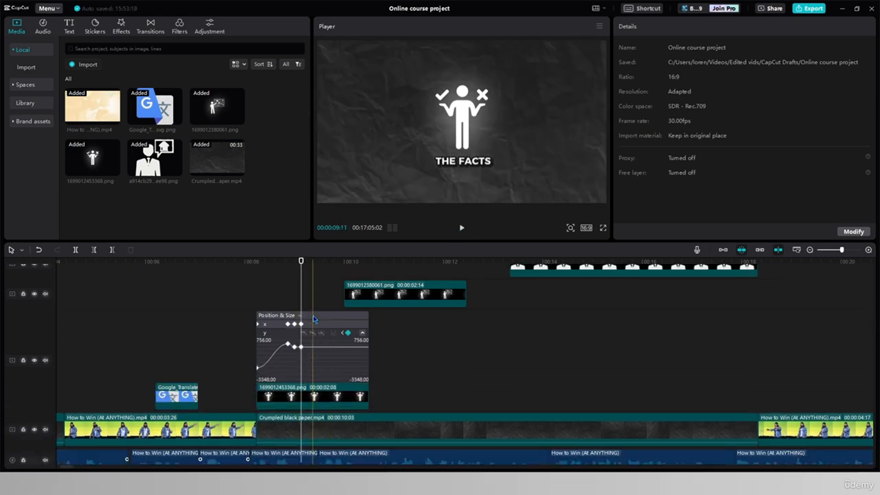
click(465, 123)
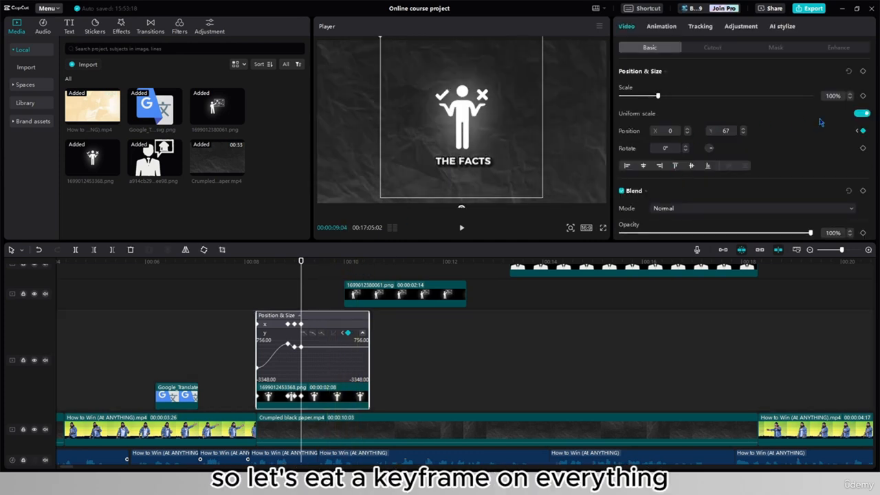
click(863, 73)
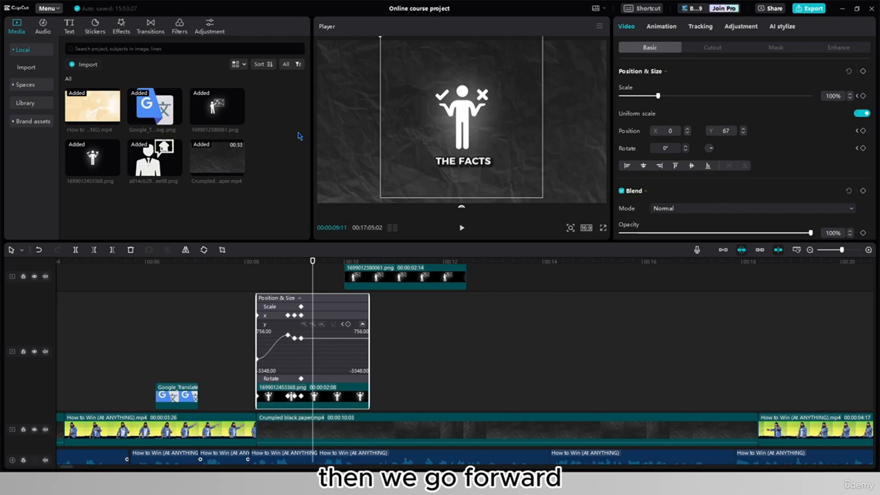
Keyframe the figure icon at 78% scale and position X -1254, Y 0 a few frames further on
drag(491, 133, 399, 137)
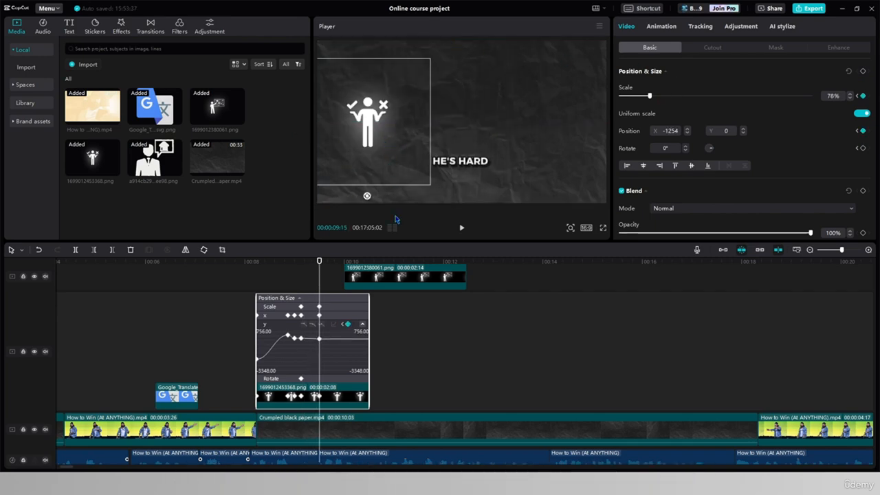
Play back the figure icon's entrance and sideways move from the start of its clip
click(255, 330)
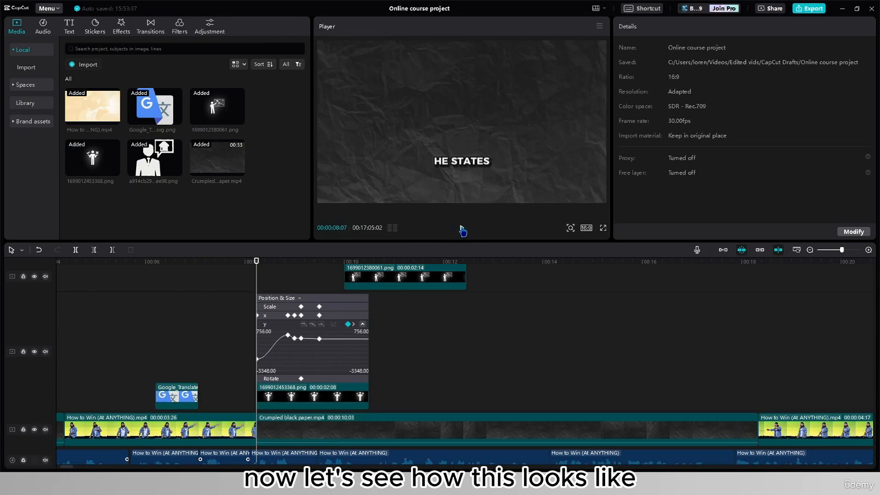
click(462, 229)
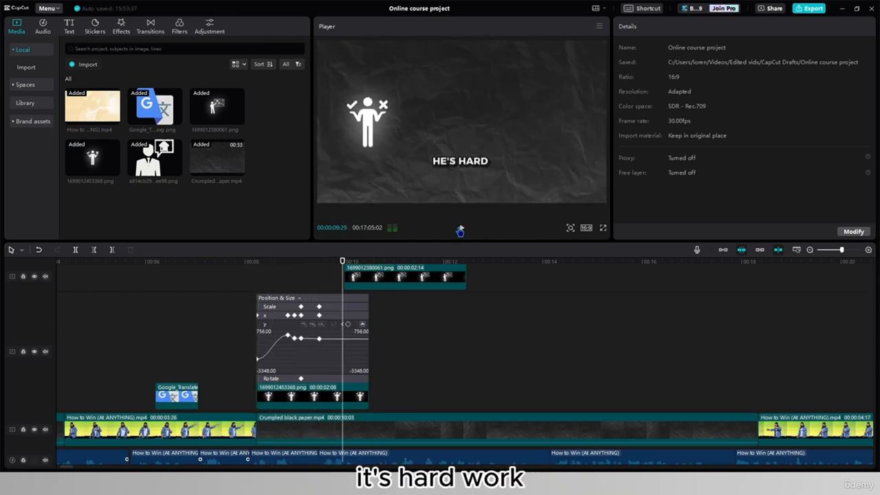
click(460, 231)
click(412, 277)
scroll(345, 278, up, 1)
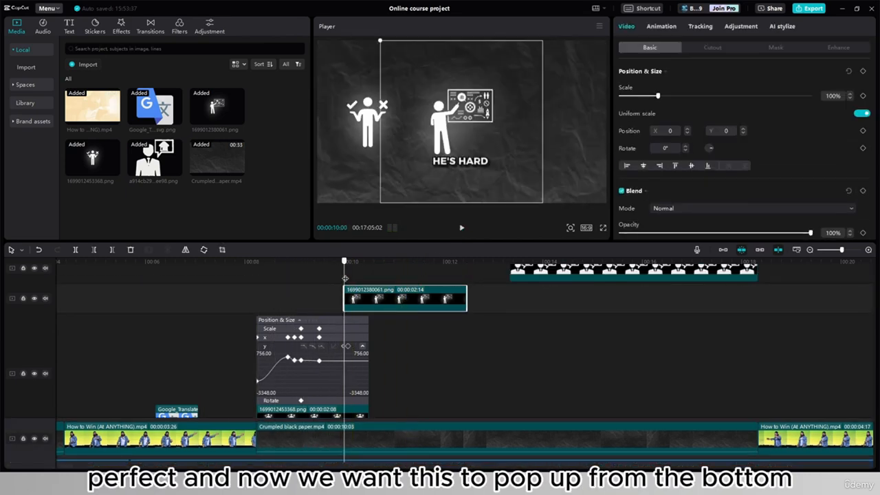
click(387, 320)
scroll(389, 320, up, 1)
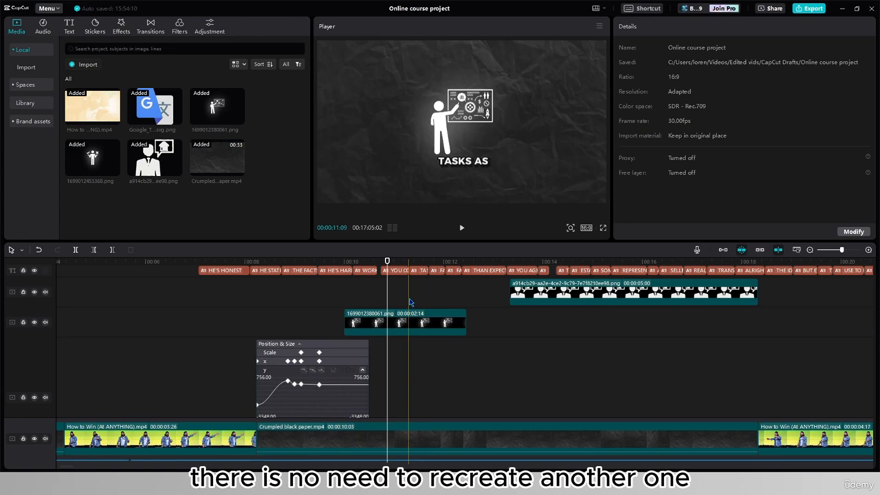
Copy all five keyframe points of the figure icon clip together
scroll(409, 303, down, 2)
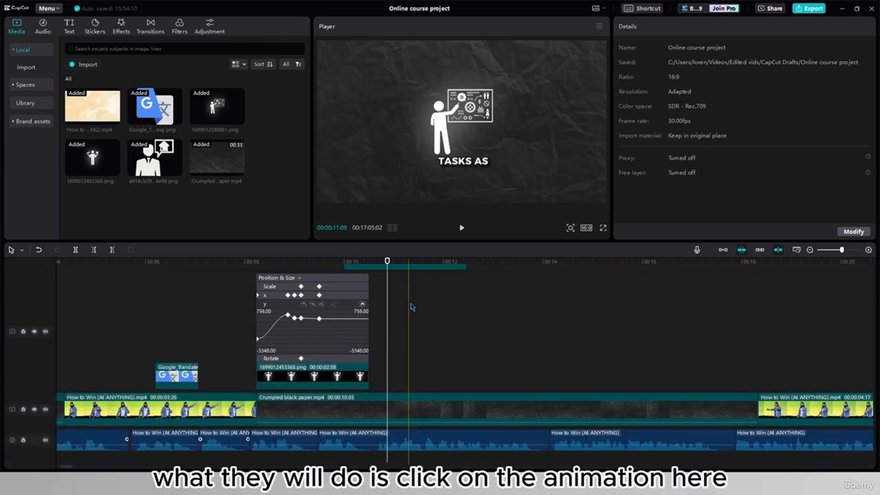
click(296, 375)
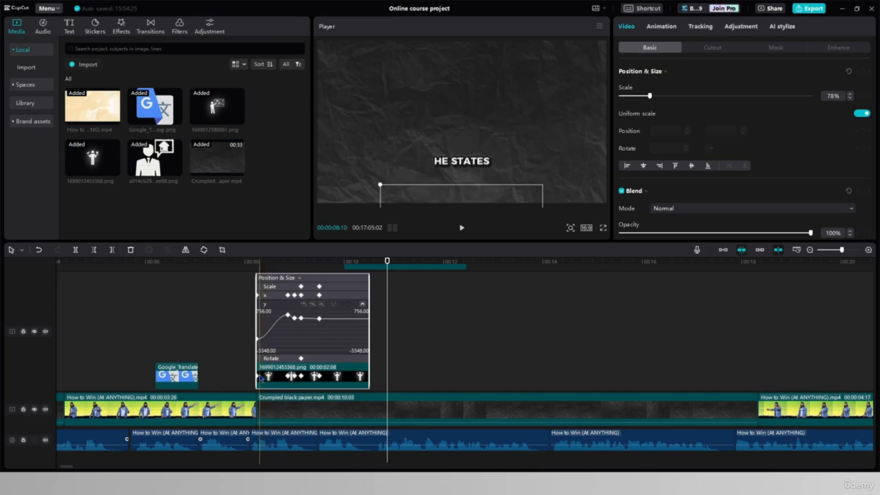
click(258, 377)
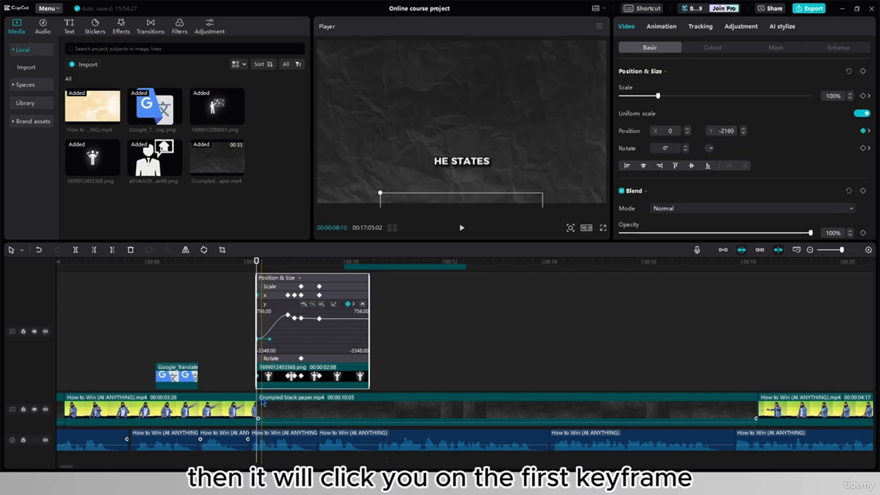
ctrl+click(288, 376)
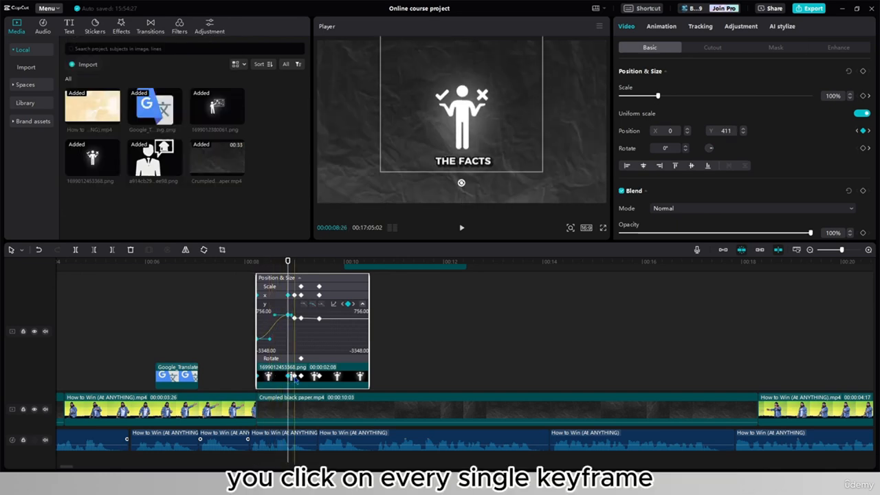
ctrl+click(294, 377)
ctrl+click(301, 376)
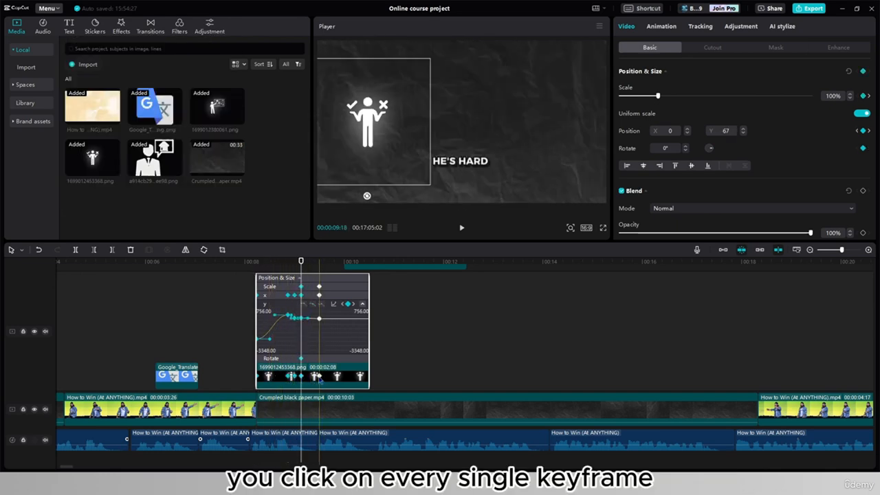
ctrl+click(319, 376)
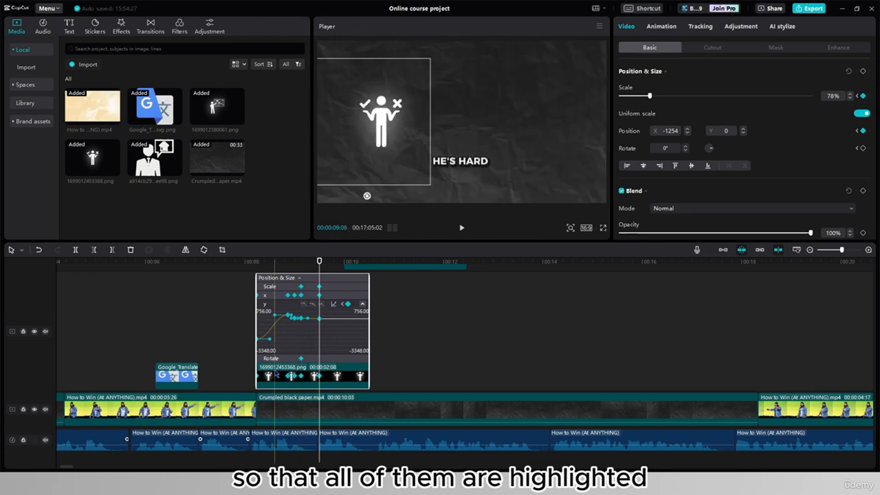
key(ctrl+c)
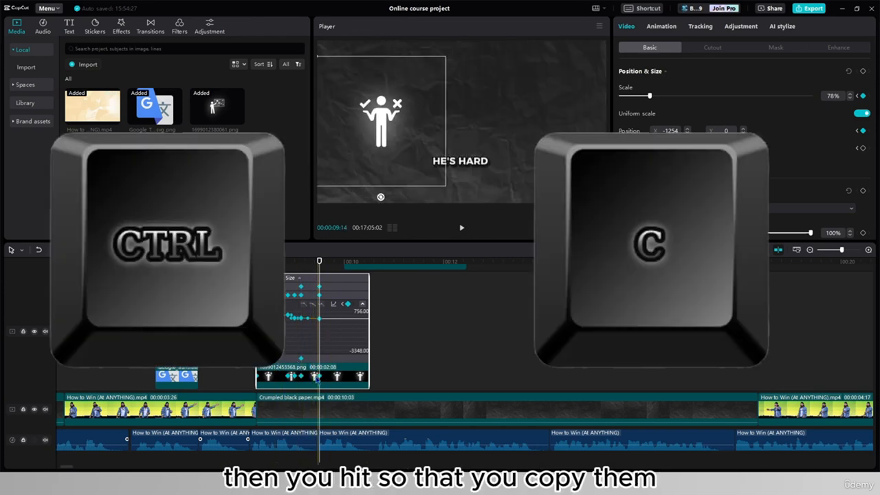
Paste the copied keyframes onto the board-presenter icon at the start of its clip
scroll(354, 344, up, 3)
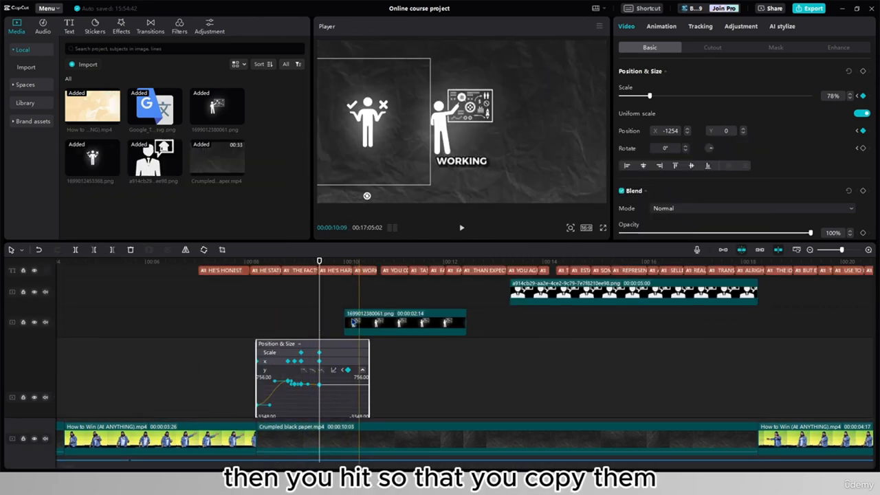
click(345, 295)
click(364, 324)
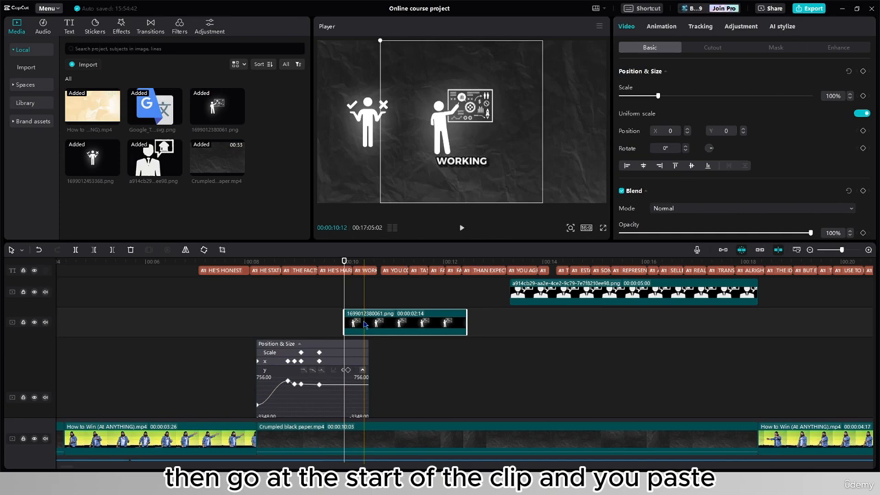
key(ctrl+v)
Play back the board-presenter icon's animation and set its last keyframe's X position to 1254
click(461, 228)
click(462, 227)
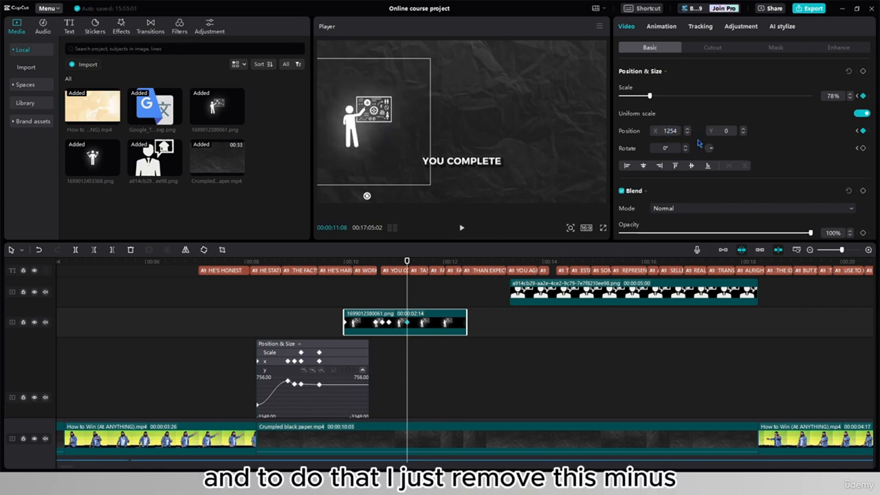
key(Return)
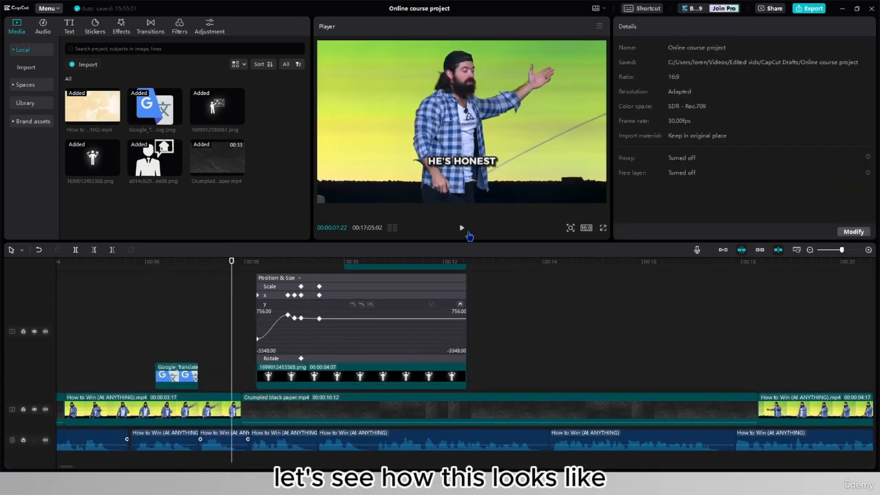
Play back both icons' animations, move the board-presenter icon clip about half a second earlier, and replay them
click(467, 233)
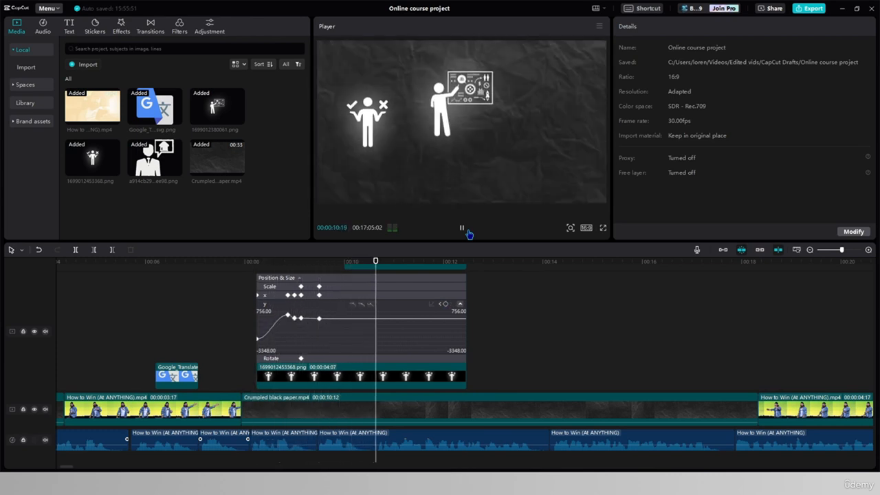
click(468, 233)
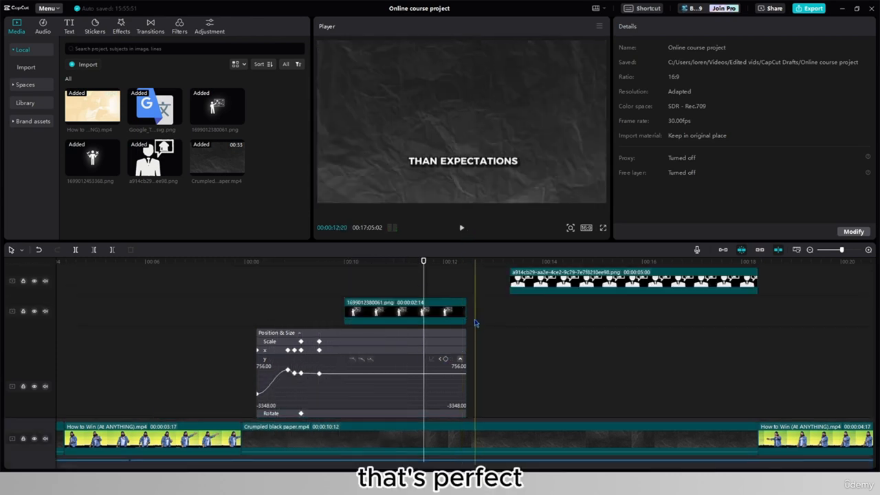
click(459, 306)
drag(459, 306, 433, 306)
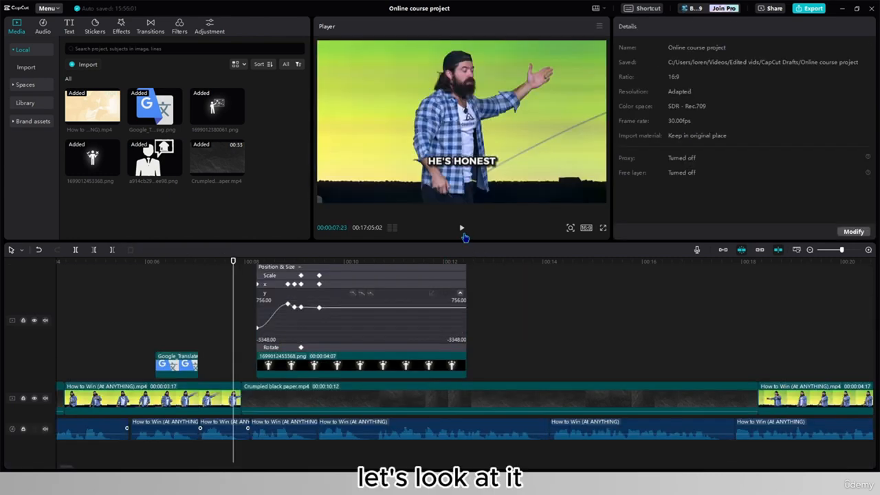
click(463, 232)
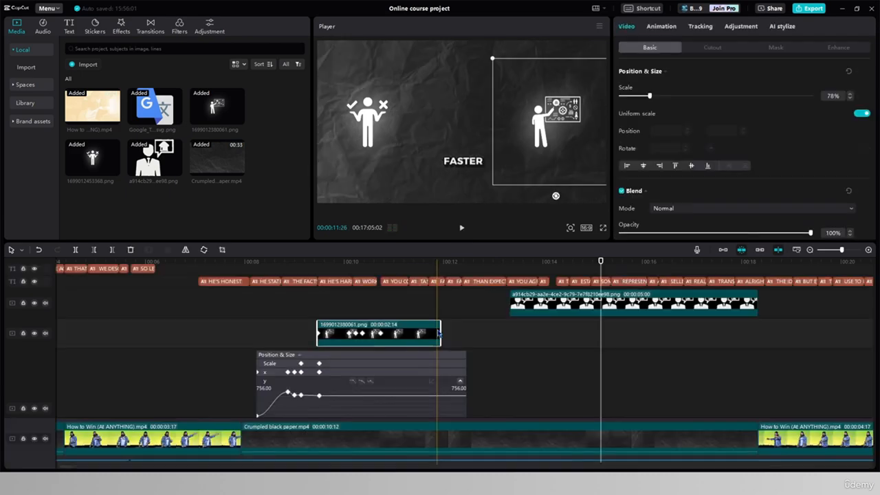
Extend the figure and board-presenter icon clips to the end of the crumpled paper background clip
scroll(627, 346, down, 2)
scroll(627, 346, down, 2)
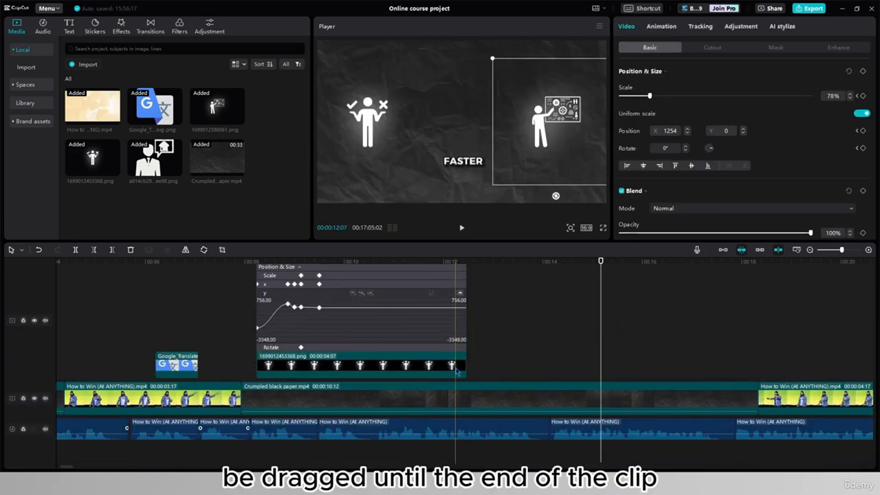
drag(466, 364, 760, 370)
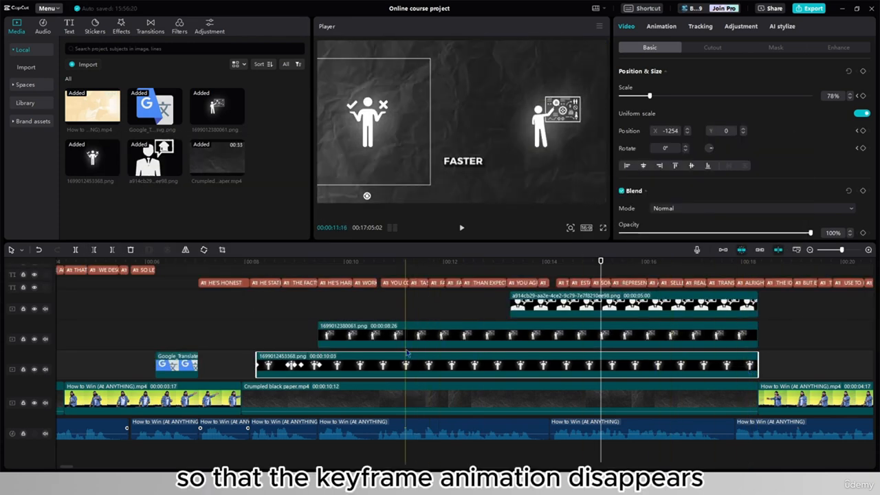
Scale the real estate agent icon to 36% and keyframe it below the frame at Y -1562 at its clip's start
click(526, 304)
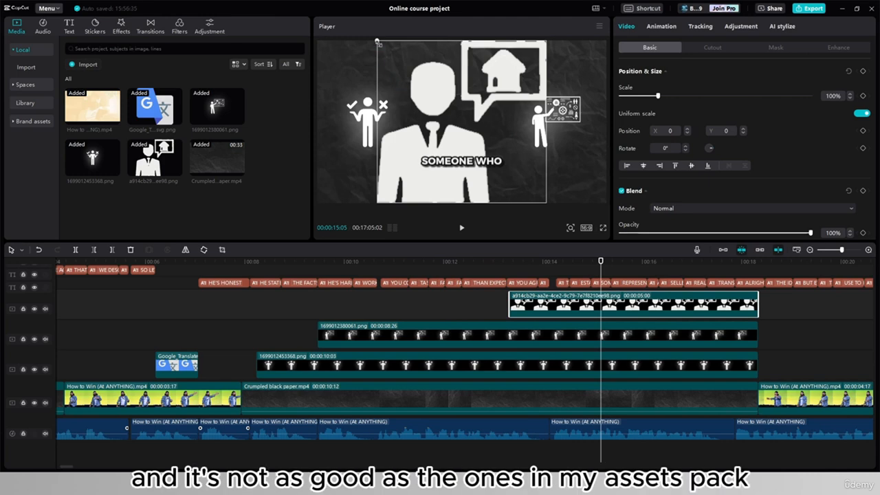
drag(377, 41, 431, 103)
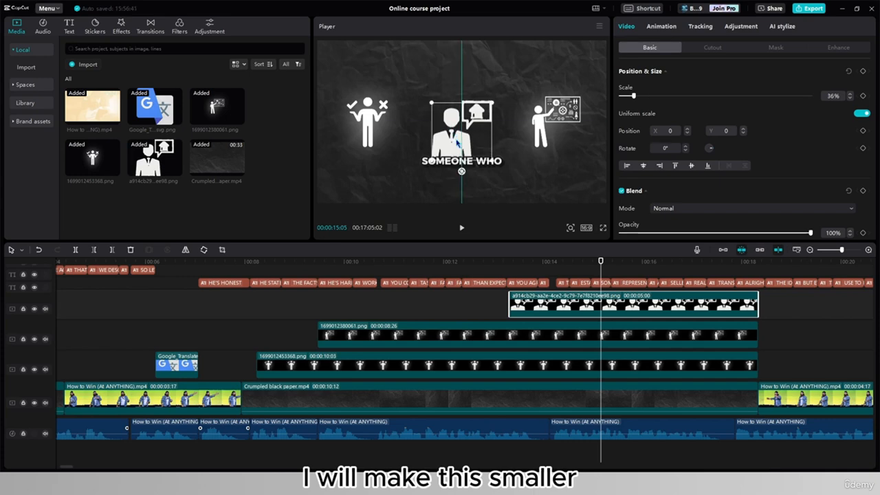
drag(457, 143, 457, 205)
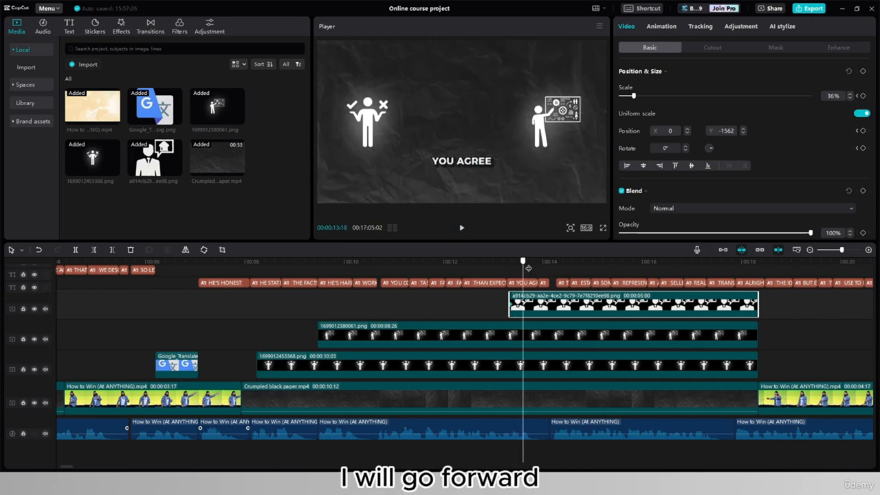
Keyframe the agent icon at position Y 562 at 00:00:14:01
drag(528, 268, 545, 269)
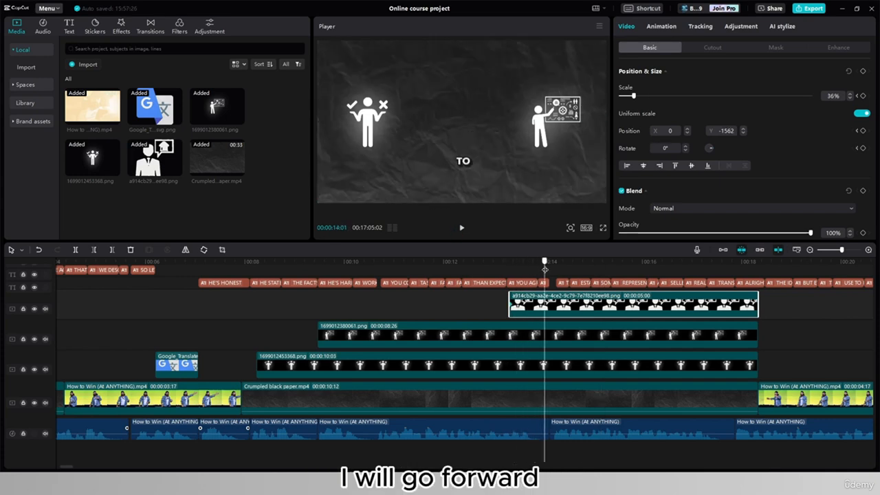
click(724, 130)
key(BackSpace)
key(BackSpace)
key(Return)
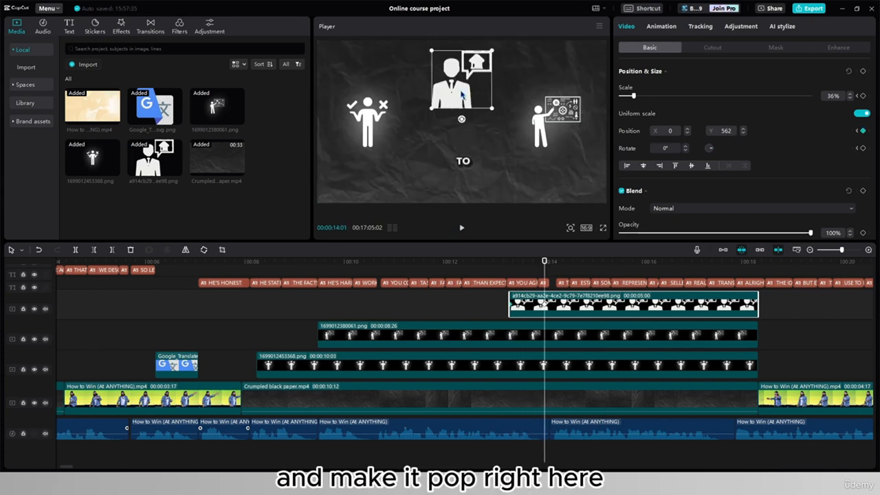
Keyframe the agent icon at Y 60 a few frames further on and play back its entrance
drag(544, 272, 564, 273)
drag(466, 104, 468, 139)
click(496, 275)
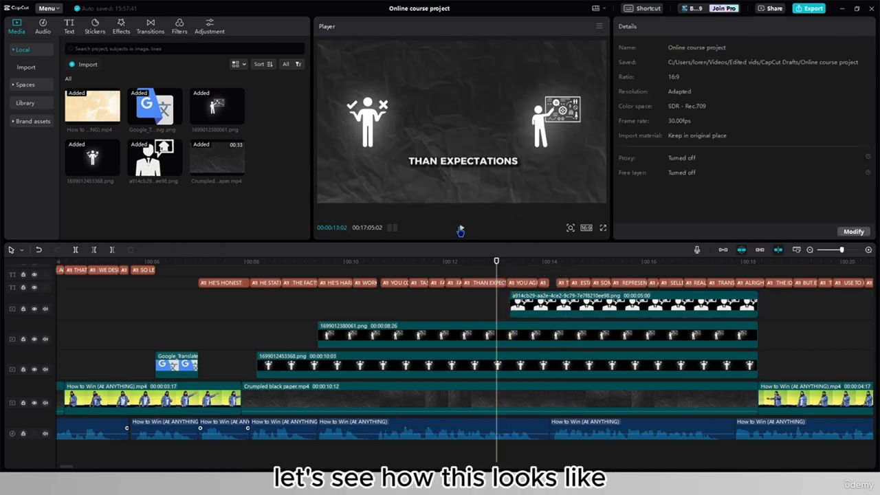
click(461, 229)
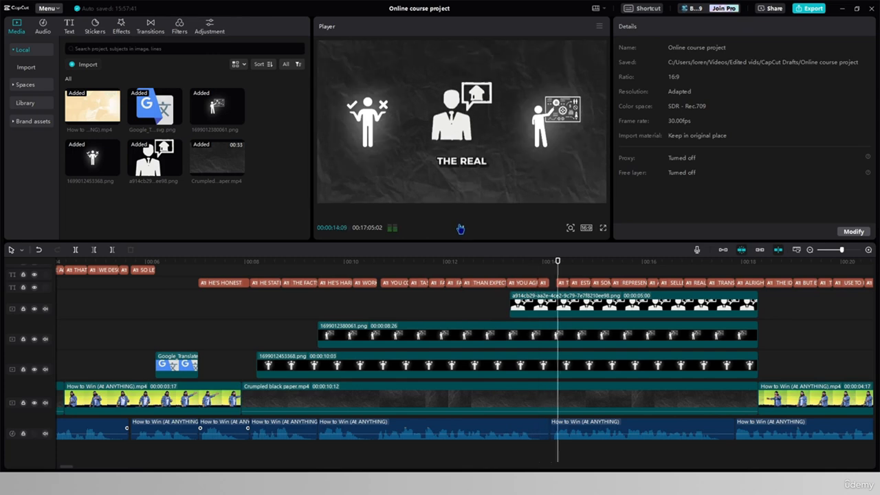
Open the agent icon's Y position graph and apply Auto curve to all its keyframes
click(526, 308)
double_click(526, 308)
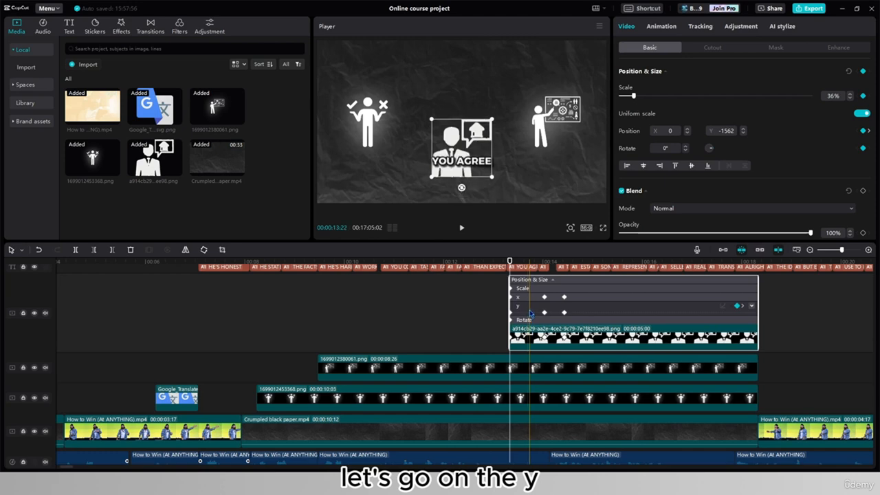
click(528, 311)
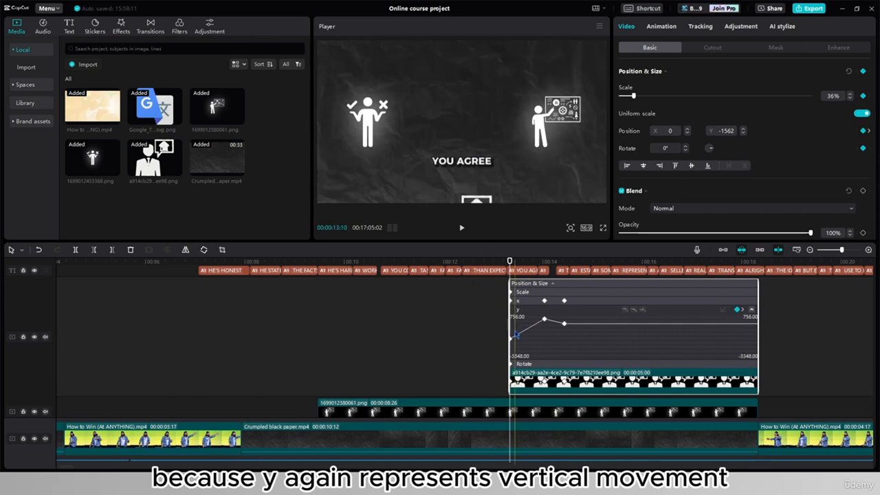
click(565, 321)
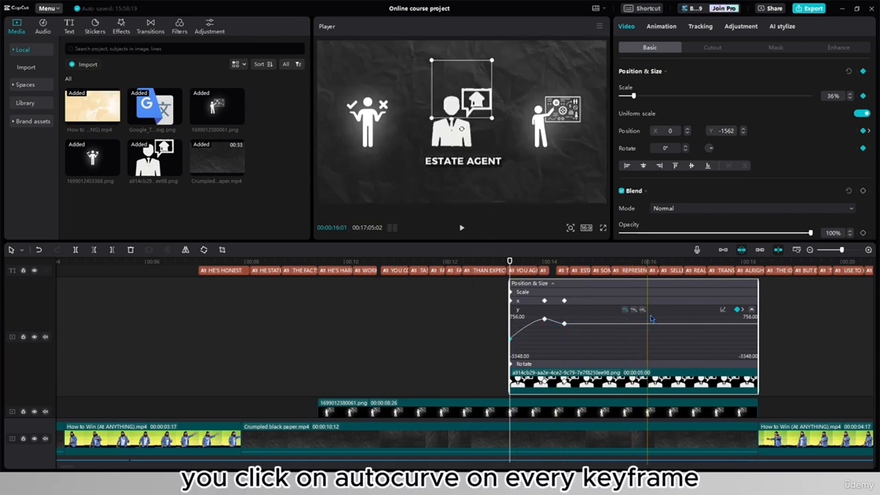
click(488, 338)
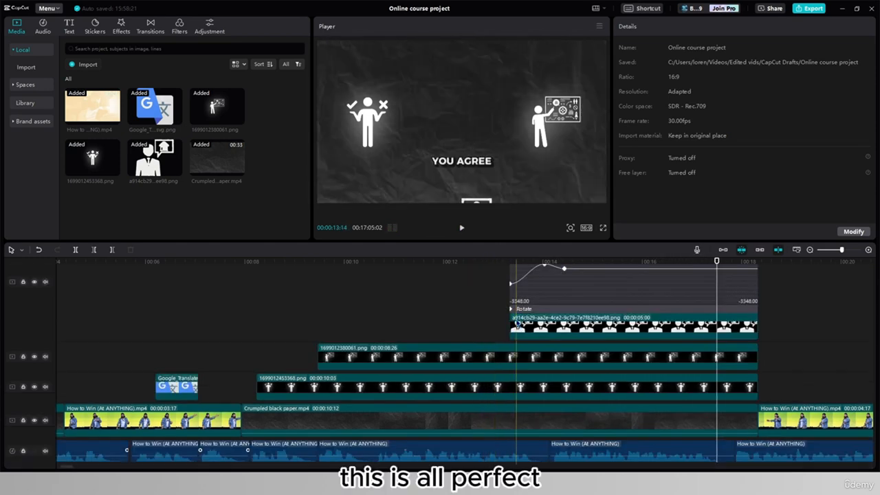
Combine the three icon clips above the crumpled paper background into one compound clip and play it back
click(517, 323)
double_click(517, 323)
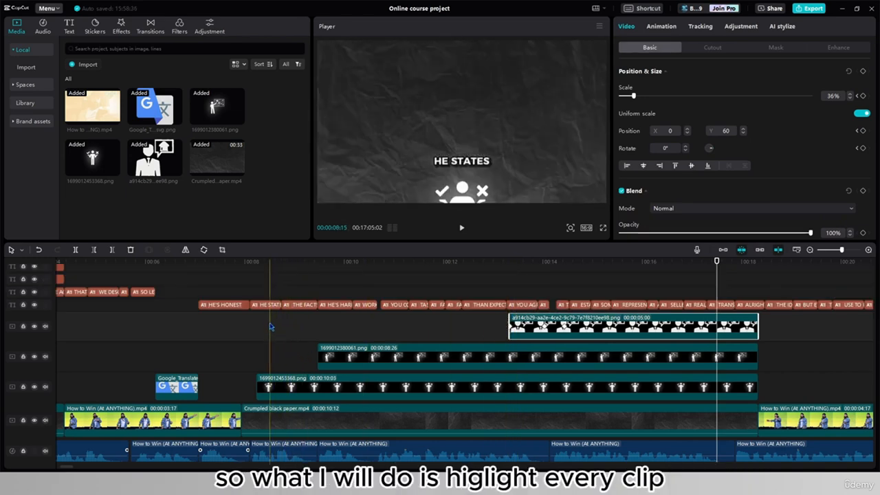
drag(272, 319, 600, 391)
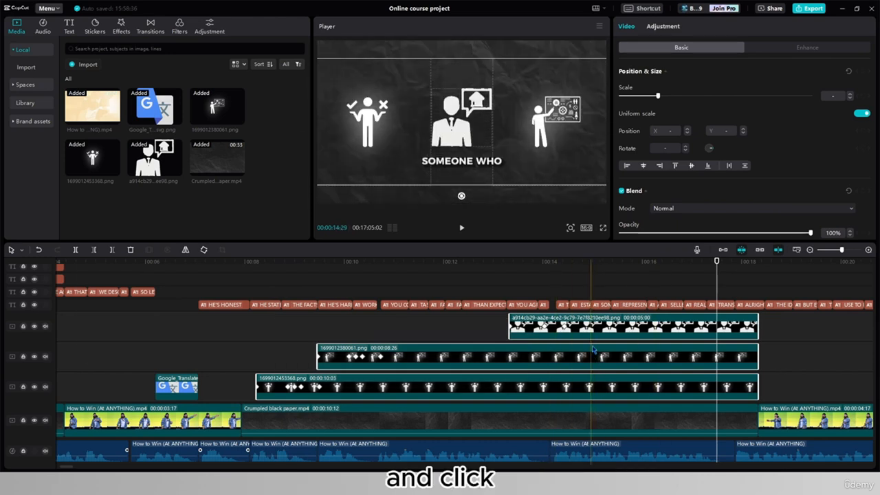
key(alt+g)
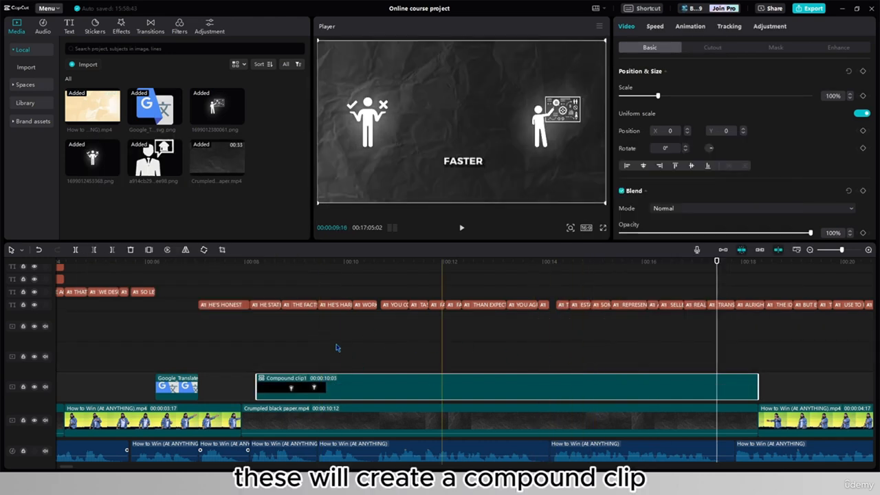
click(281, 344)
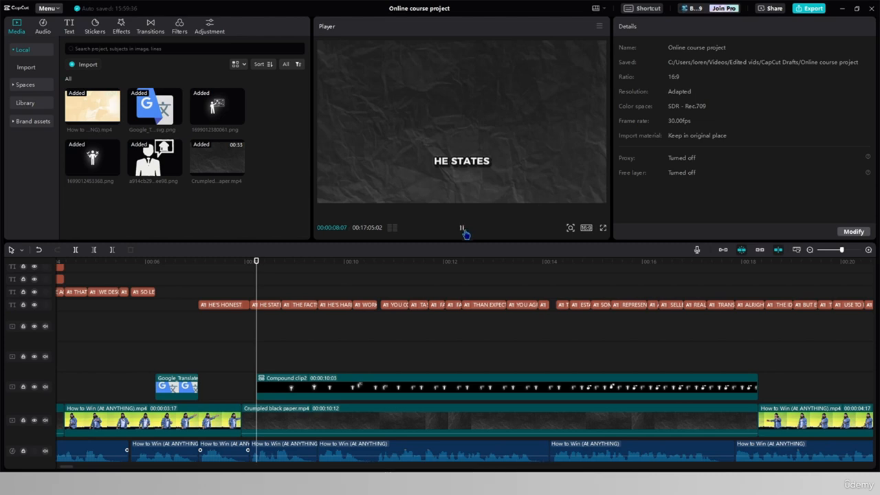
click(463, 229)
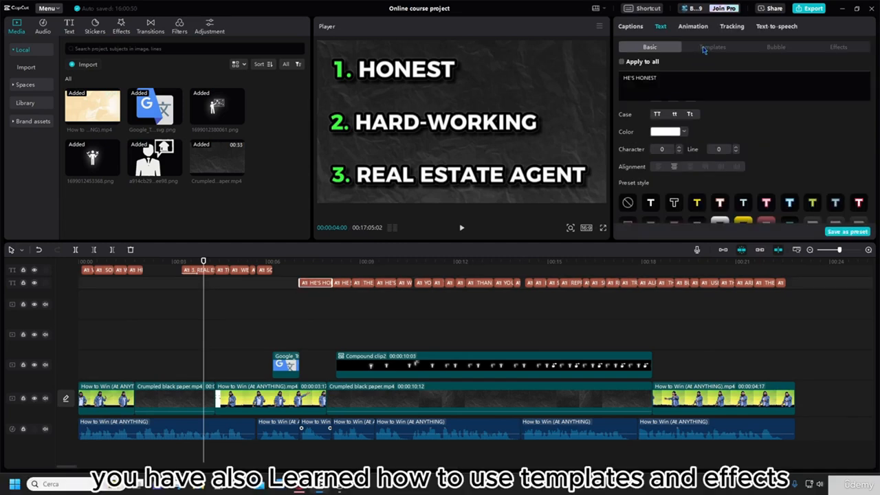
Show the text templates available for the "HE'S HONEST" caption
click(708, 47)
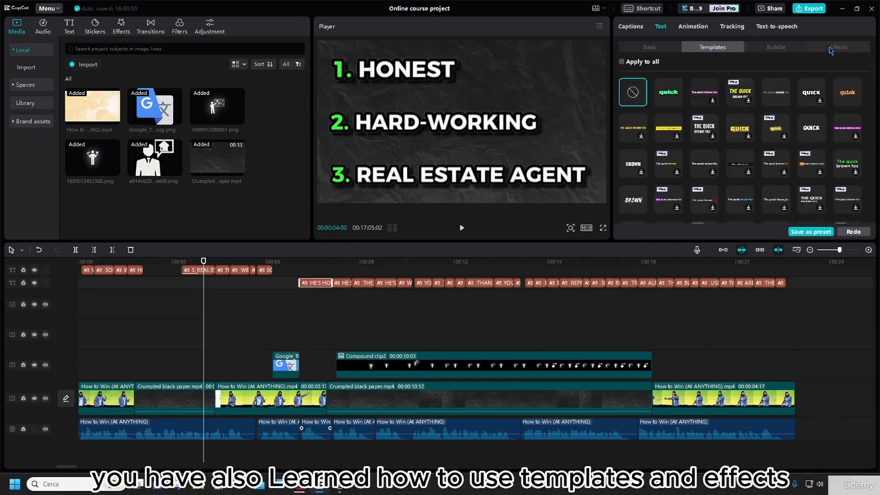